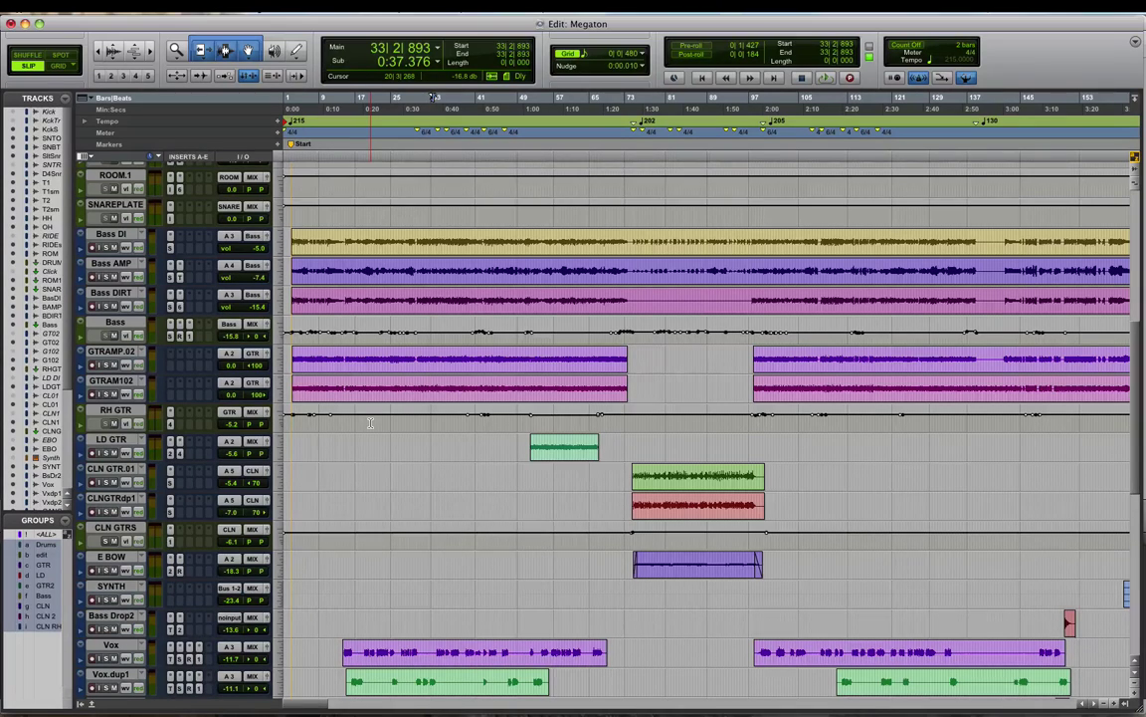
Play the song from the start and use solo on the SN TOP track to audition the drums.
key(Return)
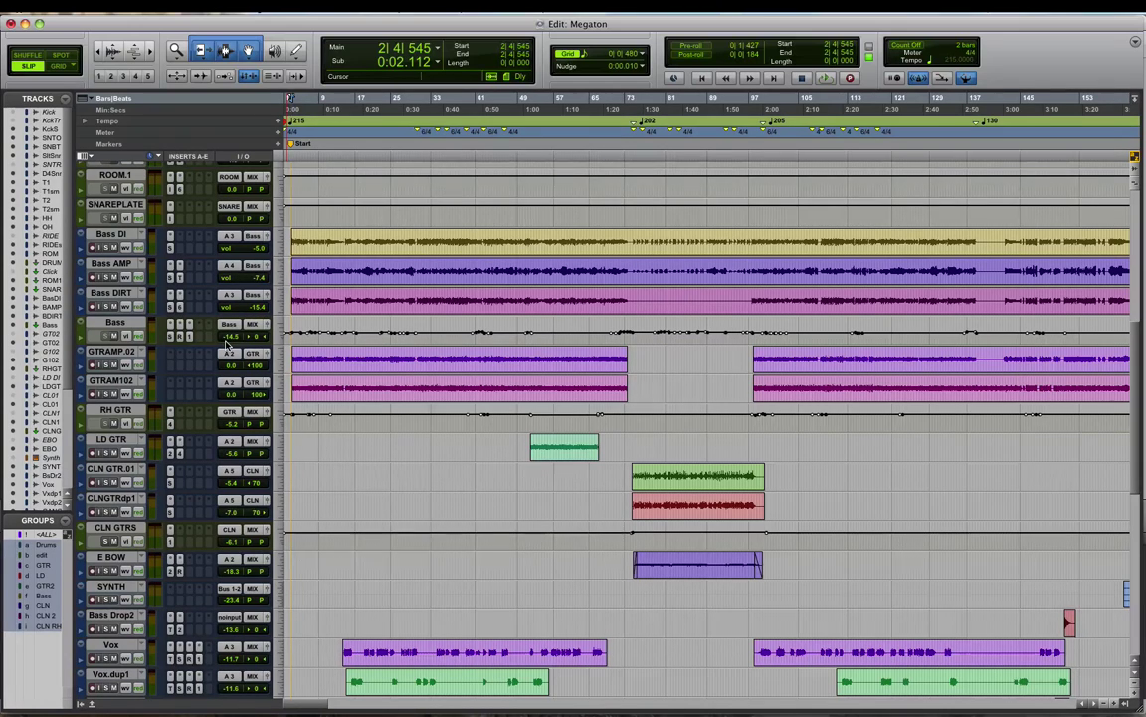
key(space)
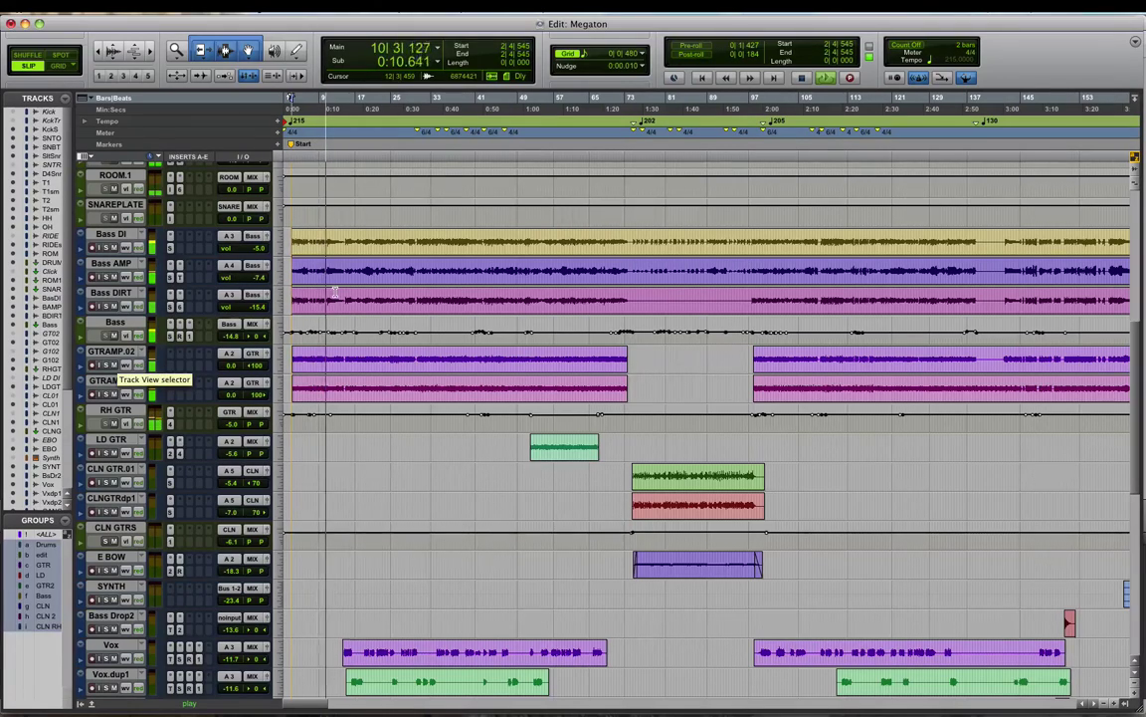
scroll(392, 356, up, 10)
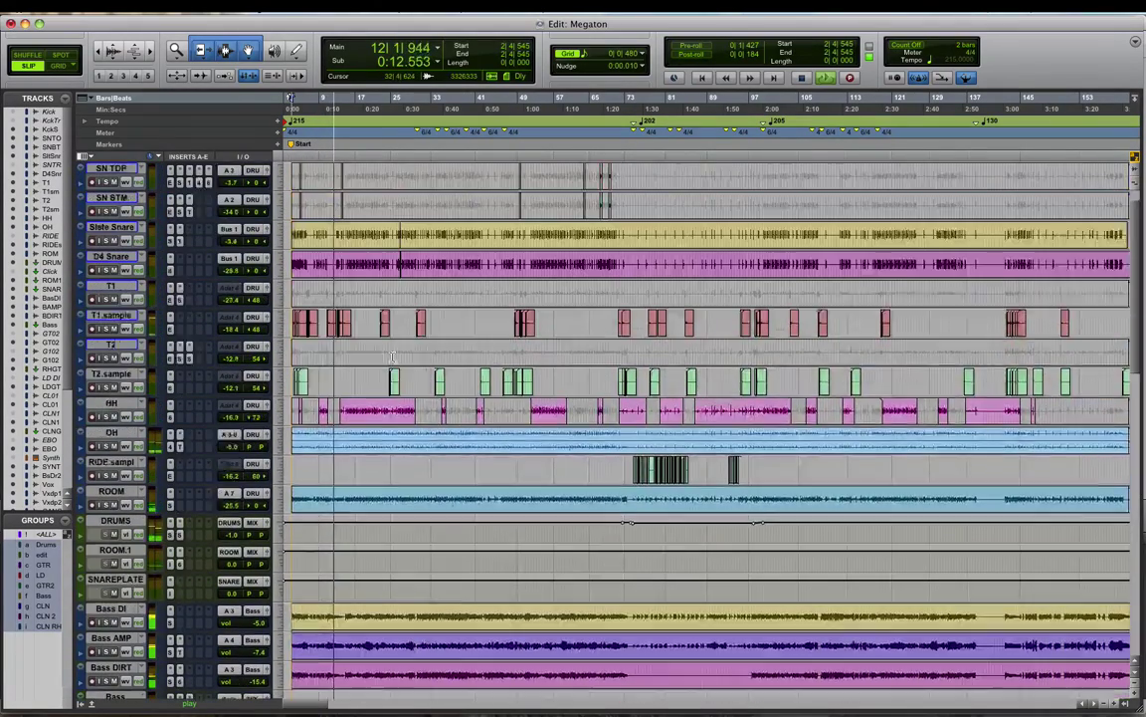
scroll(392, 356, up, 2)
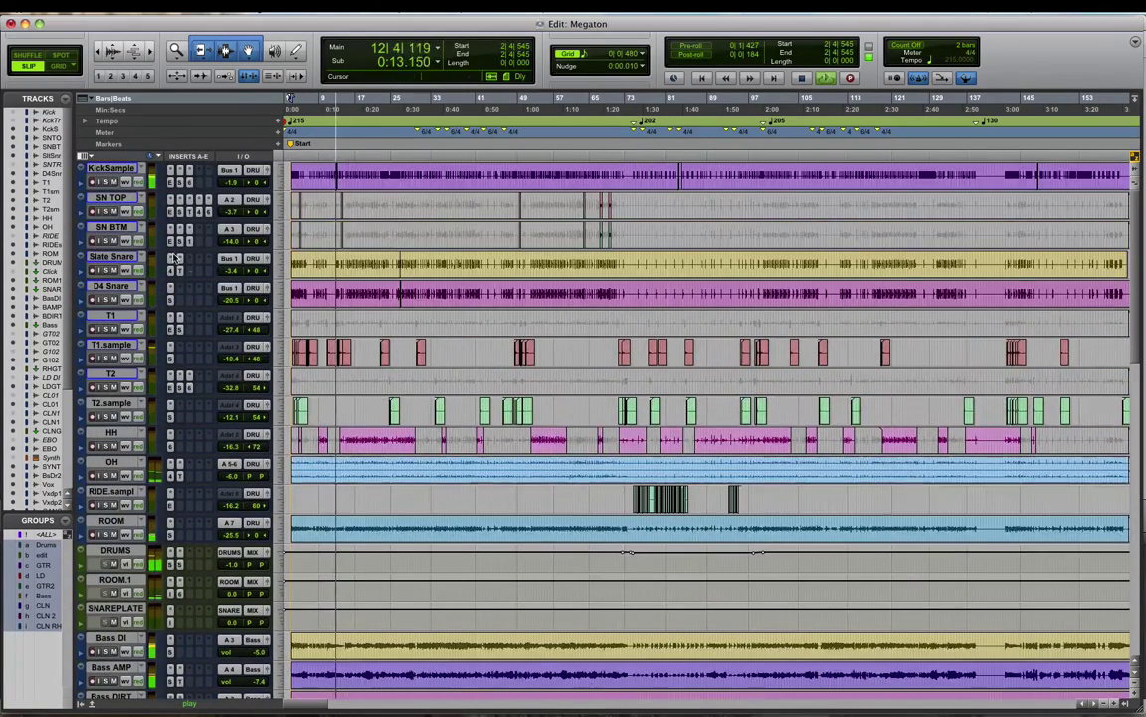
click(104, 212)
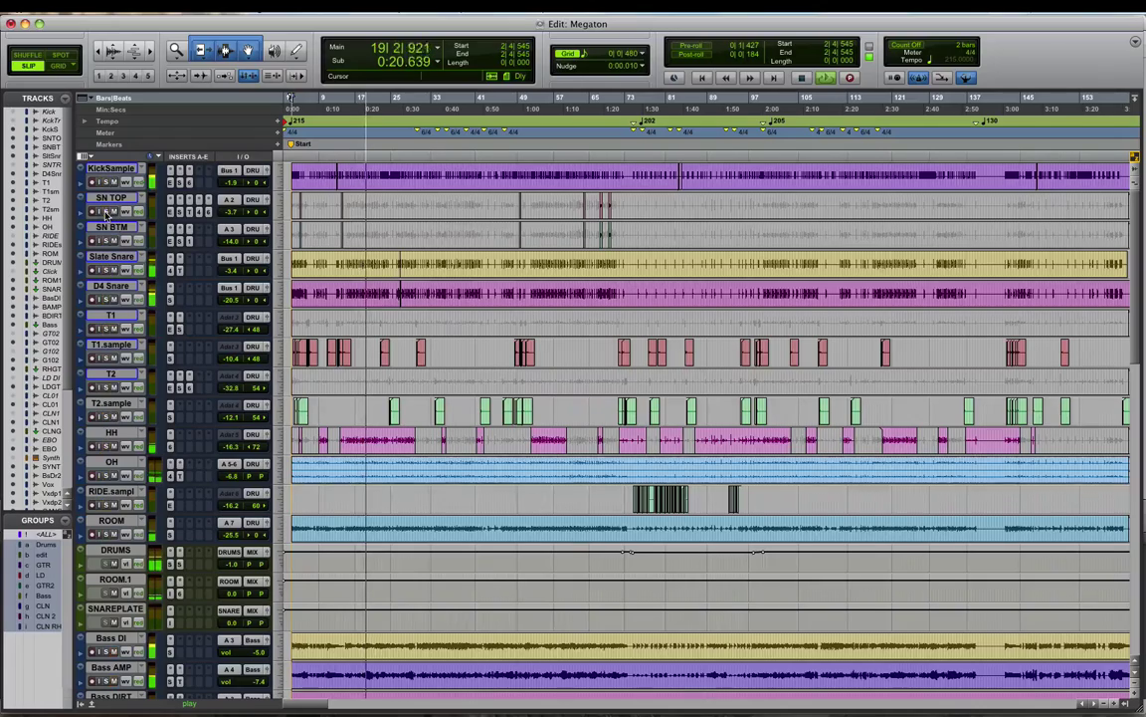
Audition the GTRAMP.02 and GTRAM102 guitars and the Vox track with solo during playback.
scroll(147, 281, down, 8)
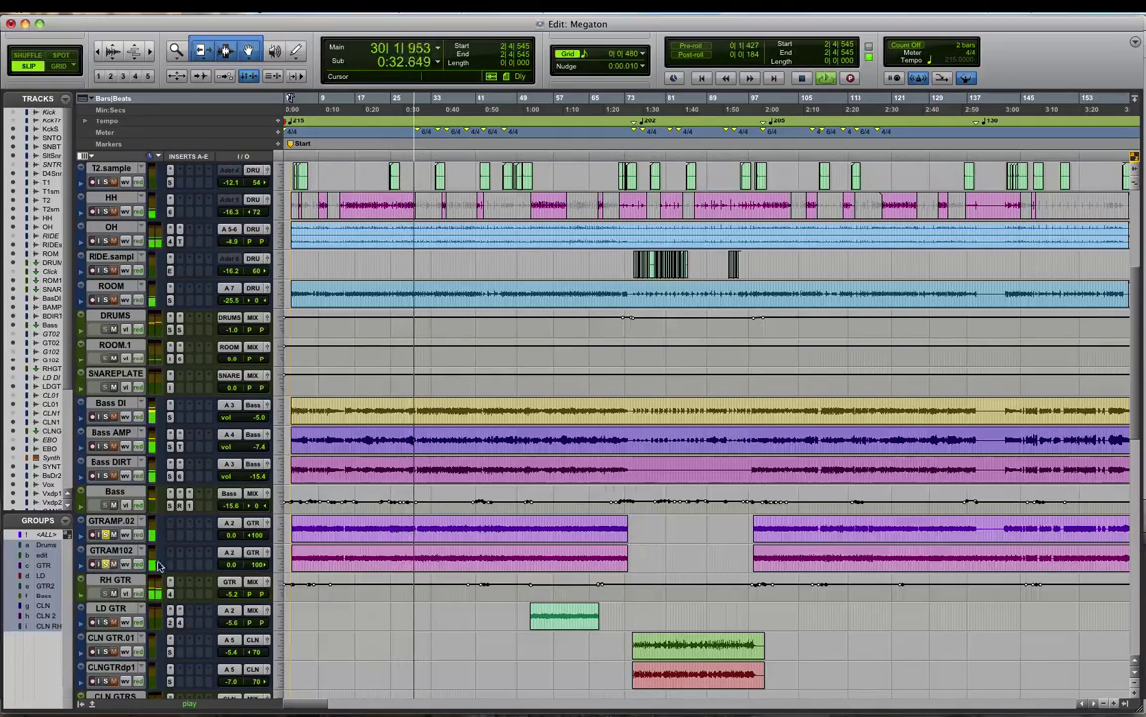
scroll(299, 553, down, 2)
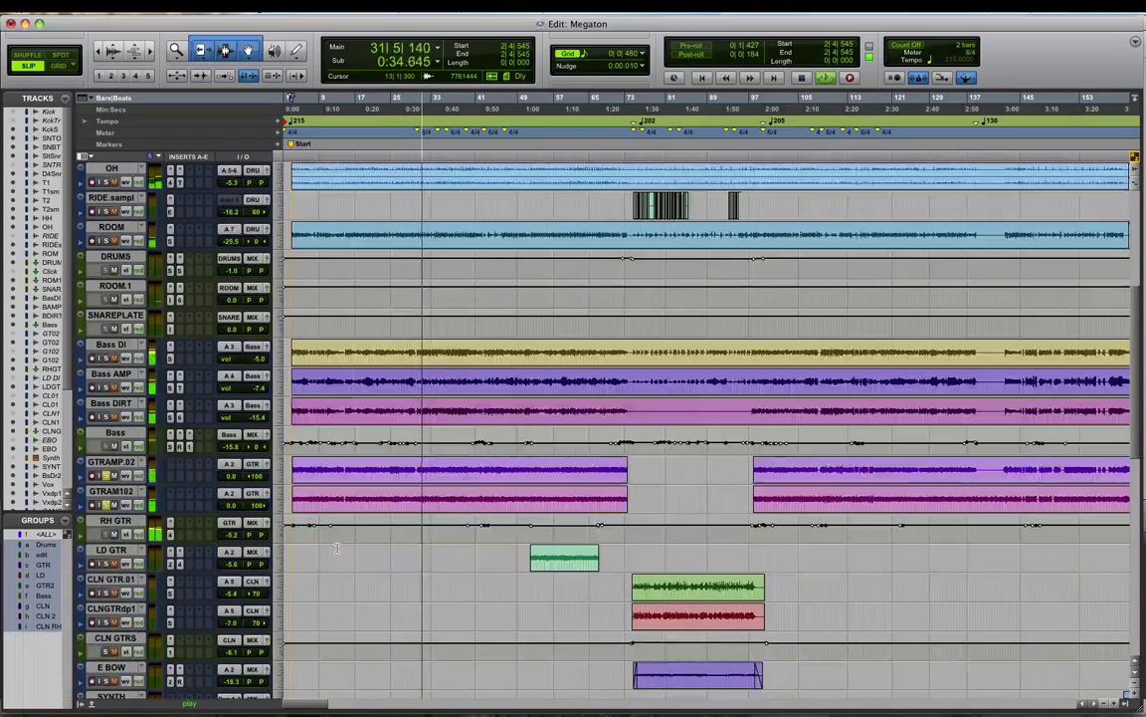
scroll(336, 547, down, 4)
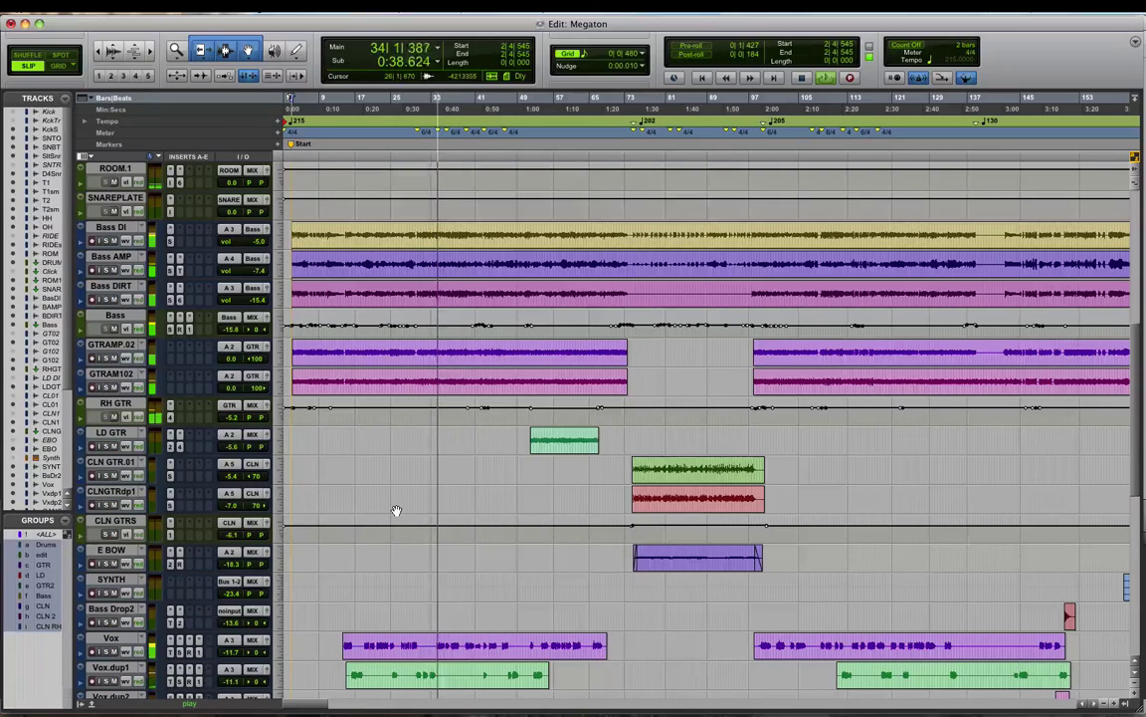
scroll(397, 511, down, 3)
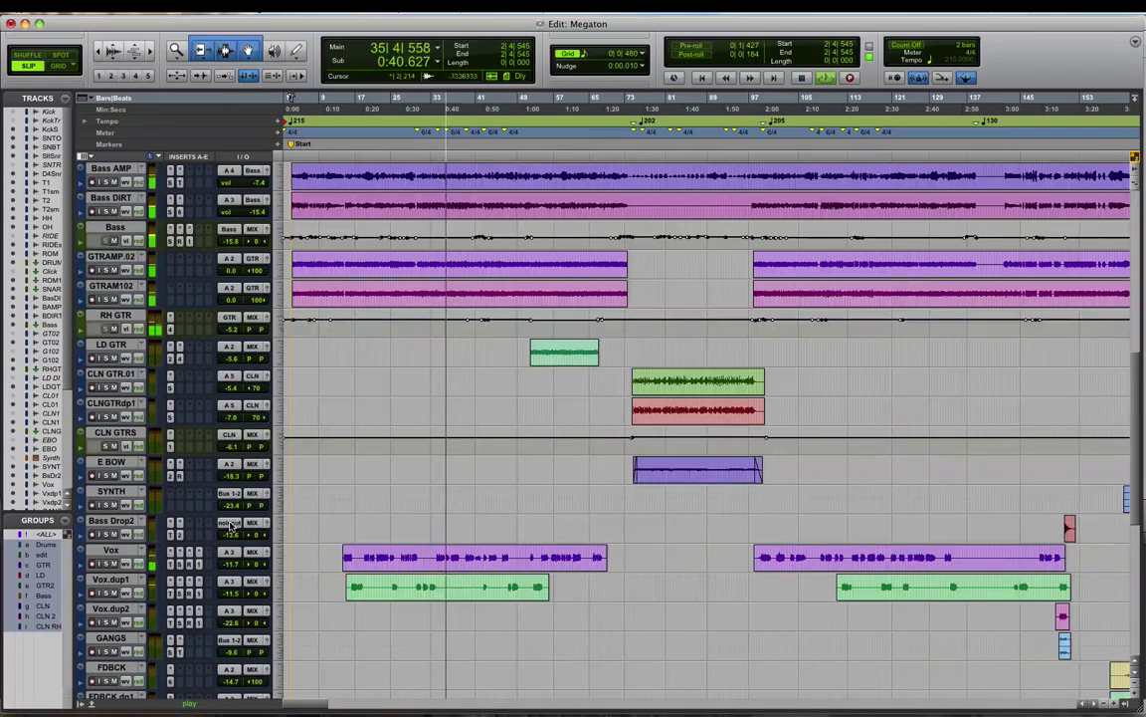
click(108, 565)
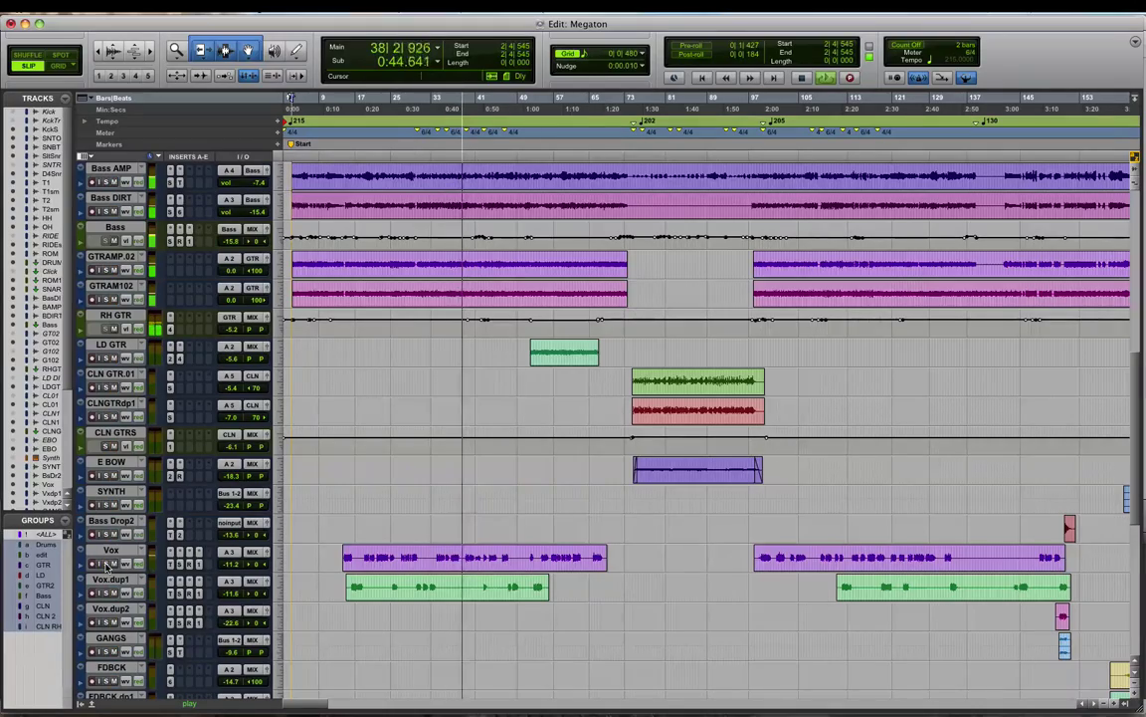
Review the channel strips in the Mix window during playback and return to the Edit window.
scroll(340, 537, down, 4)
scroll(342, 534, up, 5)
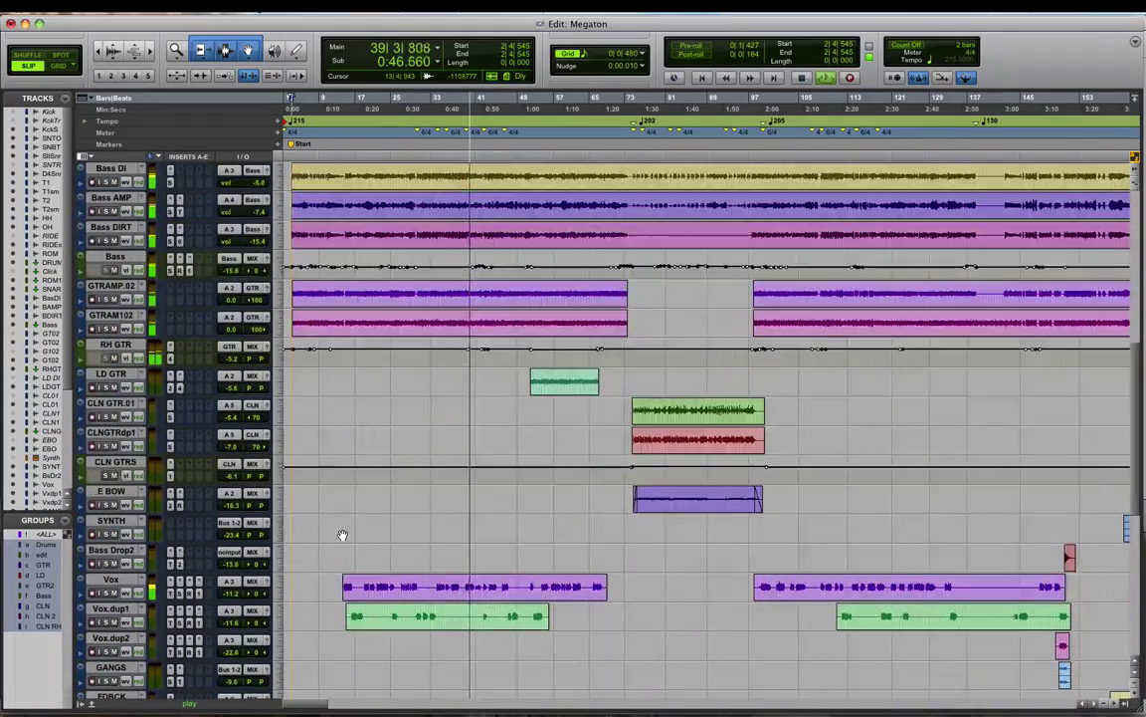
scroll(341, 534, up, 6)
key(super+equal)
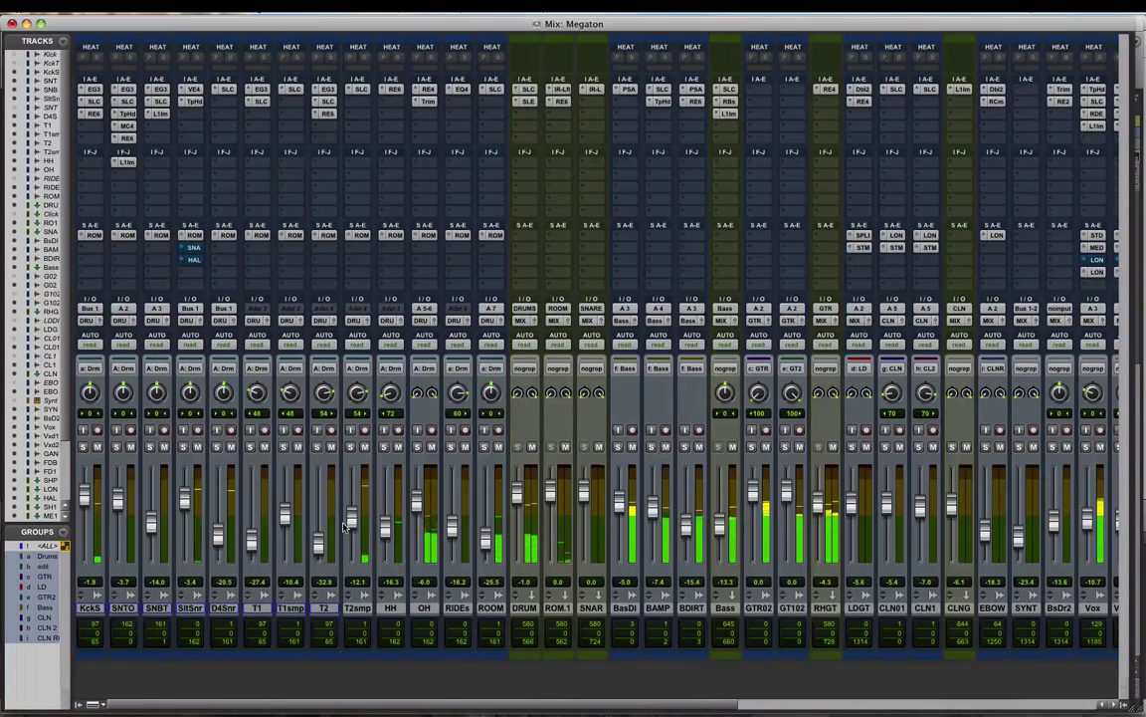
key(super+equal)
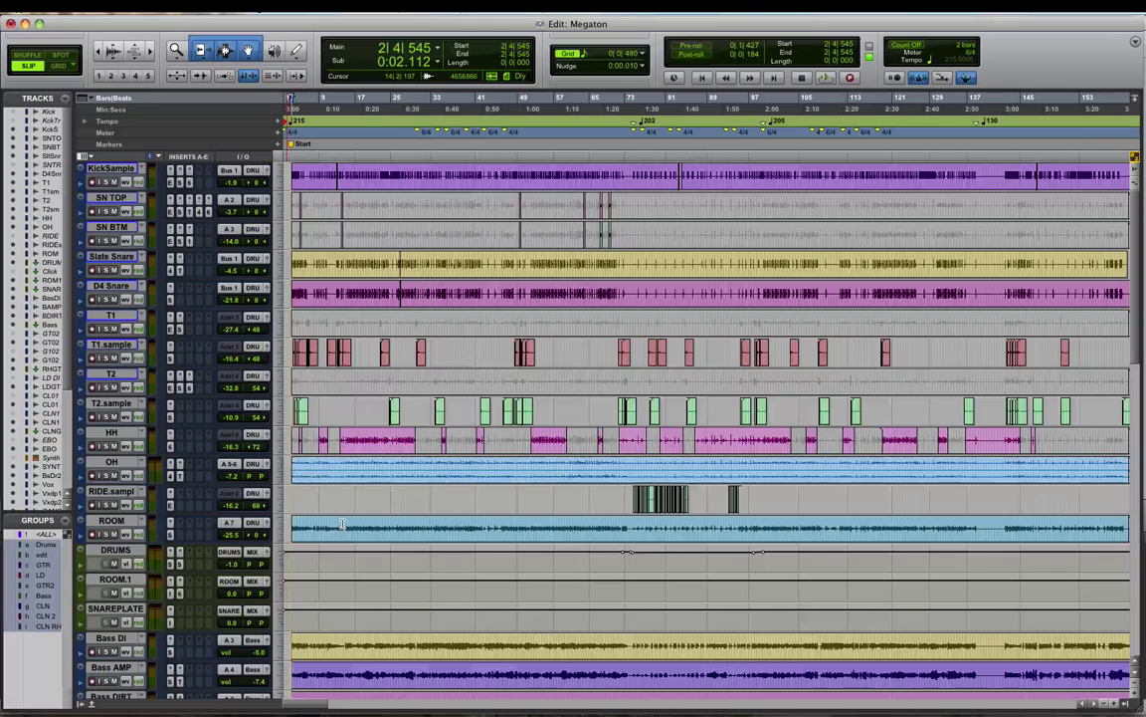
Enlarge the waveform height and increase the height of all tracks with the edit cursor at the start of the clips.
click(291, 200)
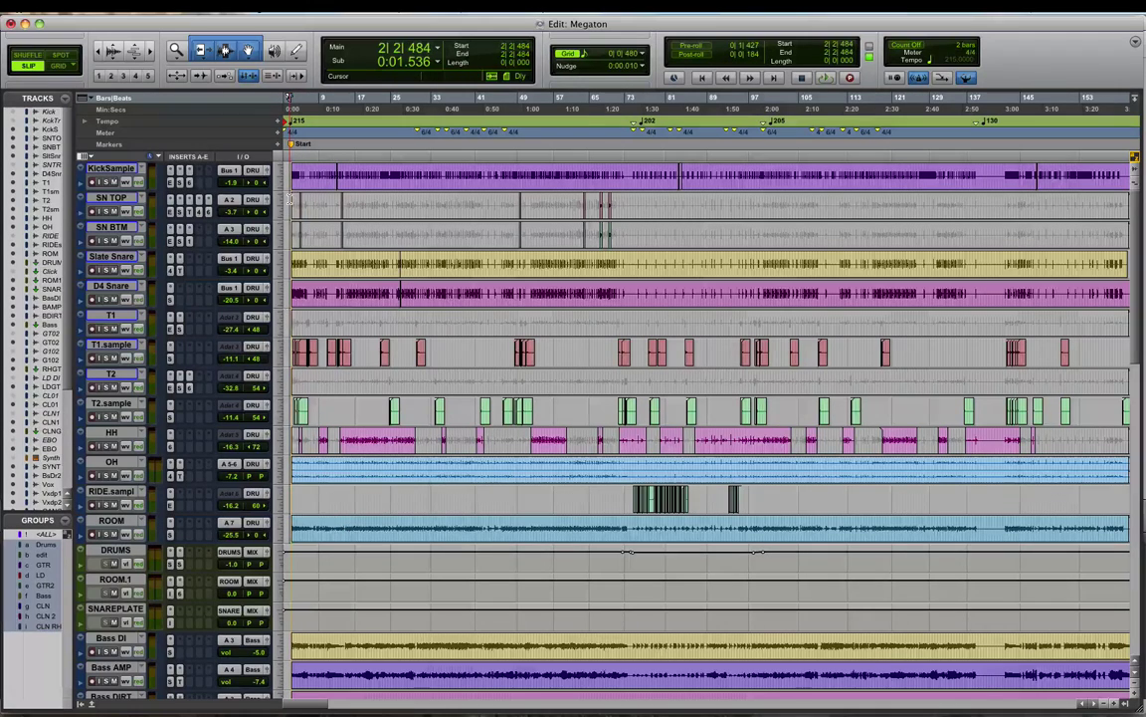
key(super+bracketright)
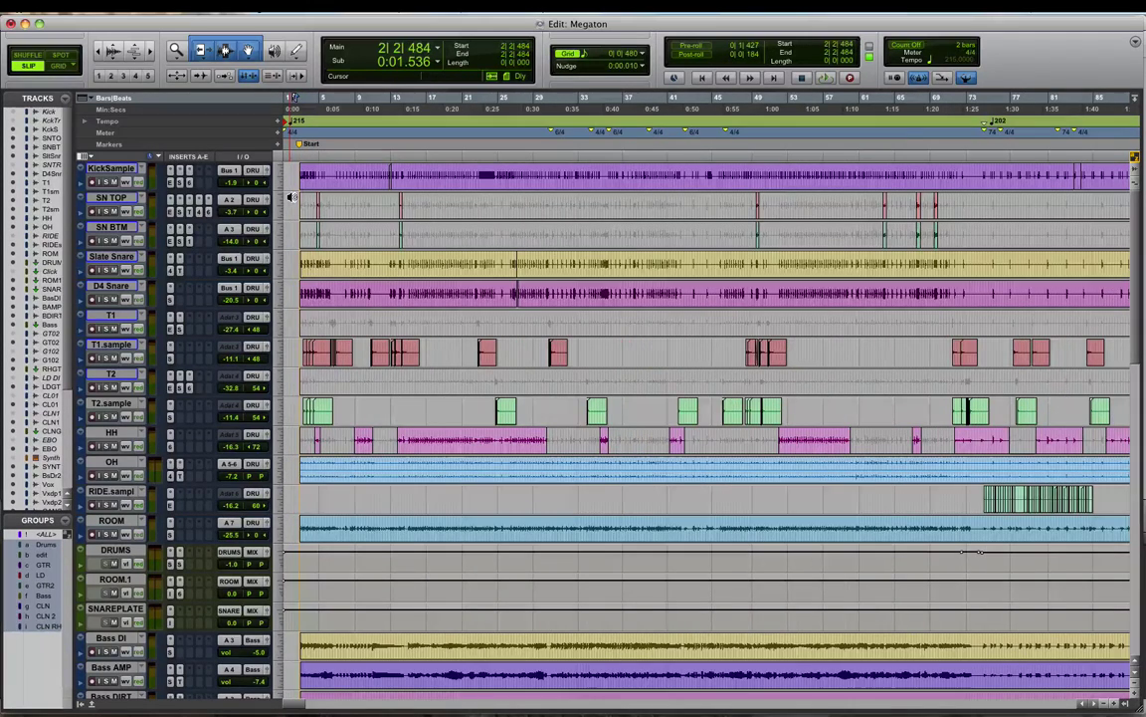
key(ctrl+alt+Down)
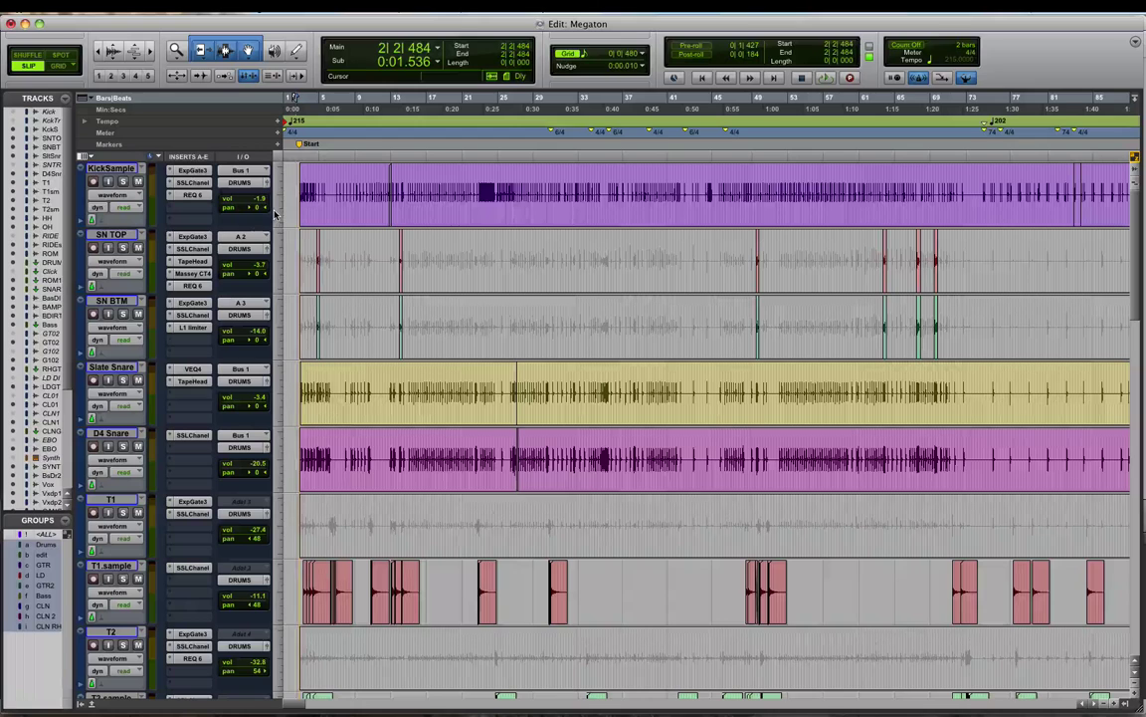
Solo KickSample, bypass its ExpGate3, SSLChannel and REQ 6 inserts, and listen to the raw sample from about bar 15.
click(121, 181)
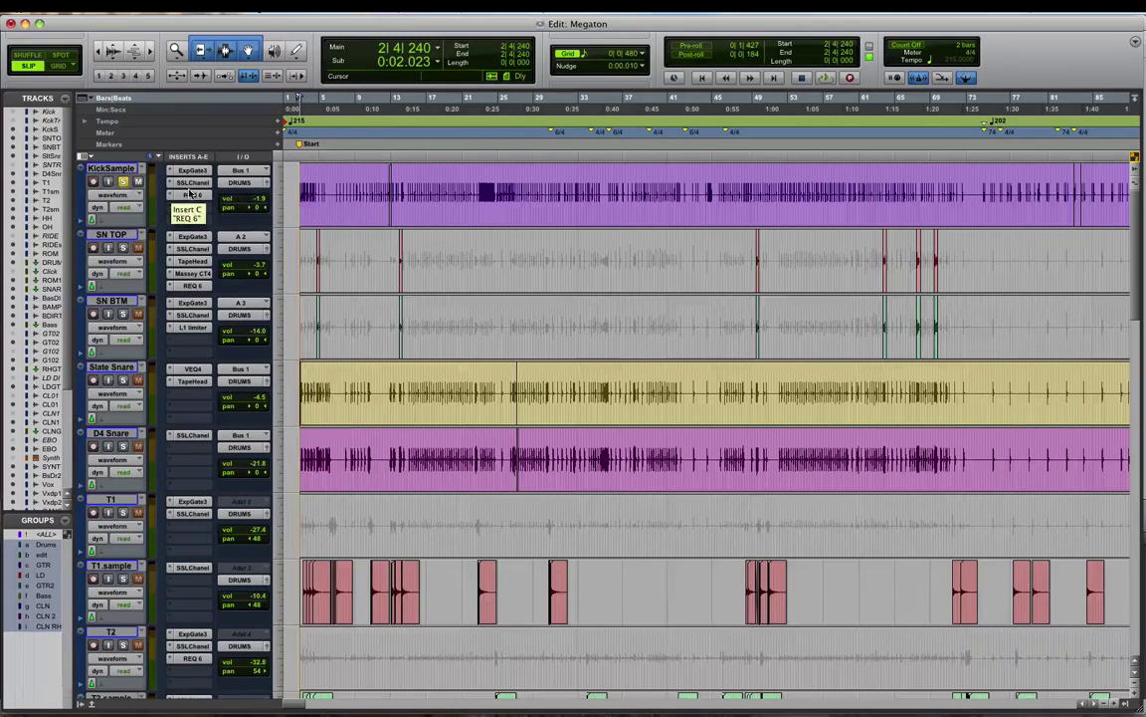
drag(189, 196, 188, 176)
key(space)
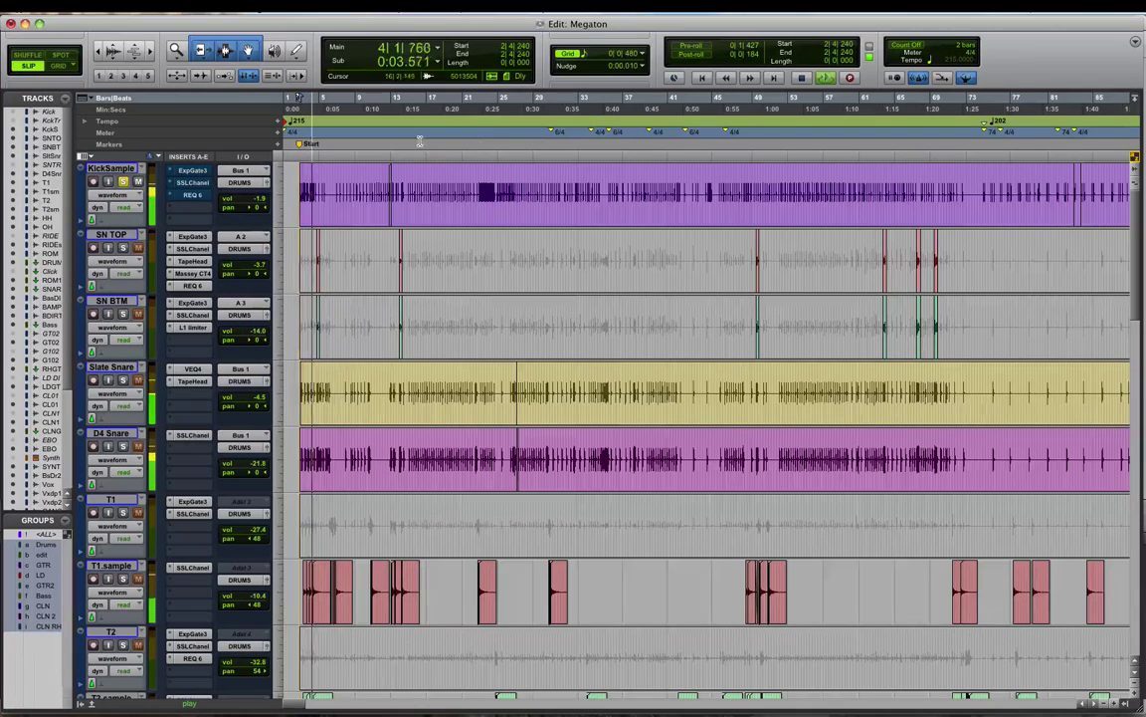
click(416, 180)
key(space)
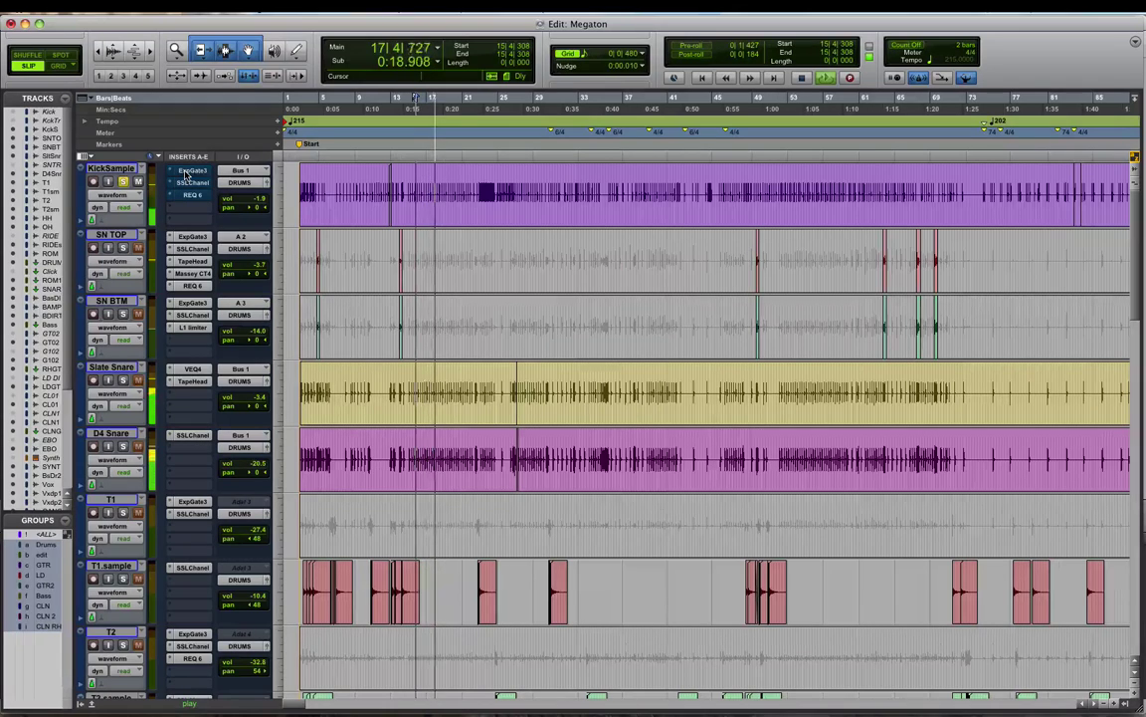
key(space)
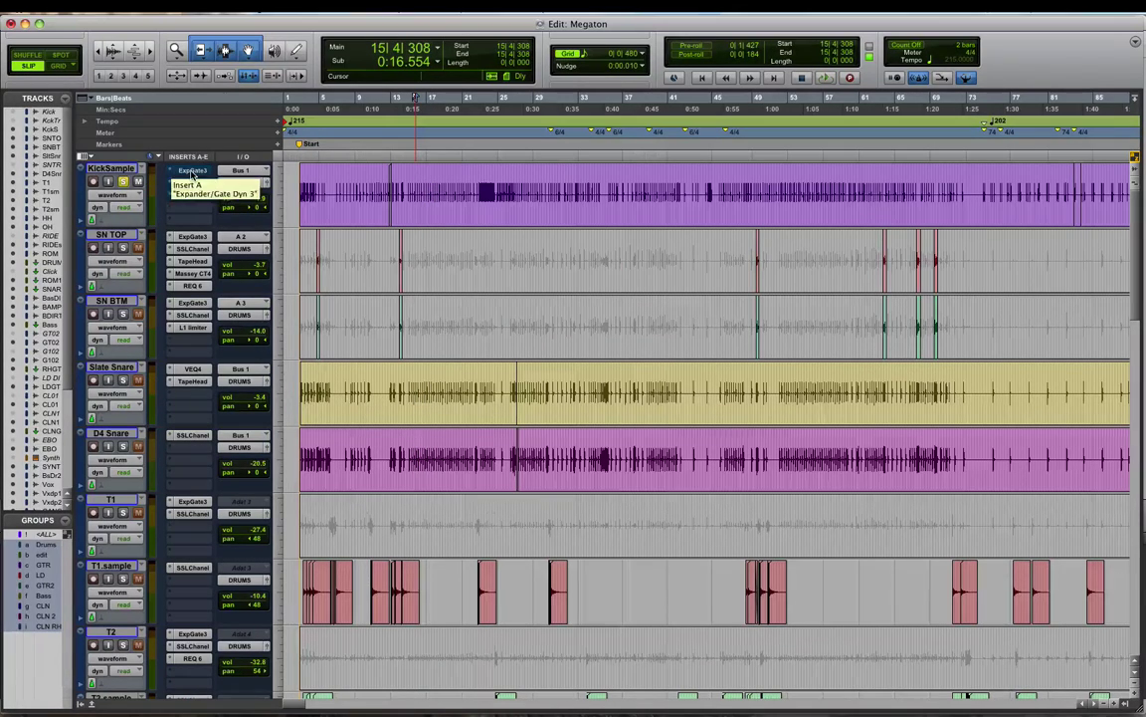
Compare KickSample with its Expander/Gate active and bypassed during playback, leaving the gate active.
click(192, 174)
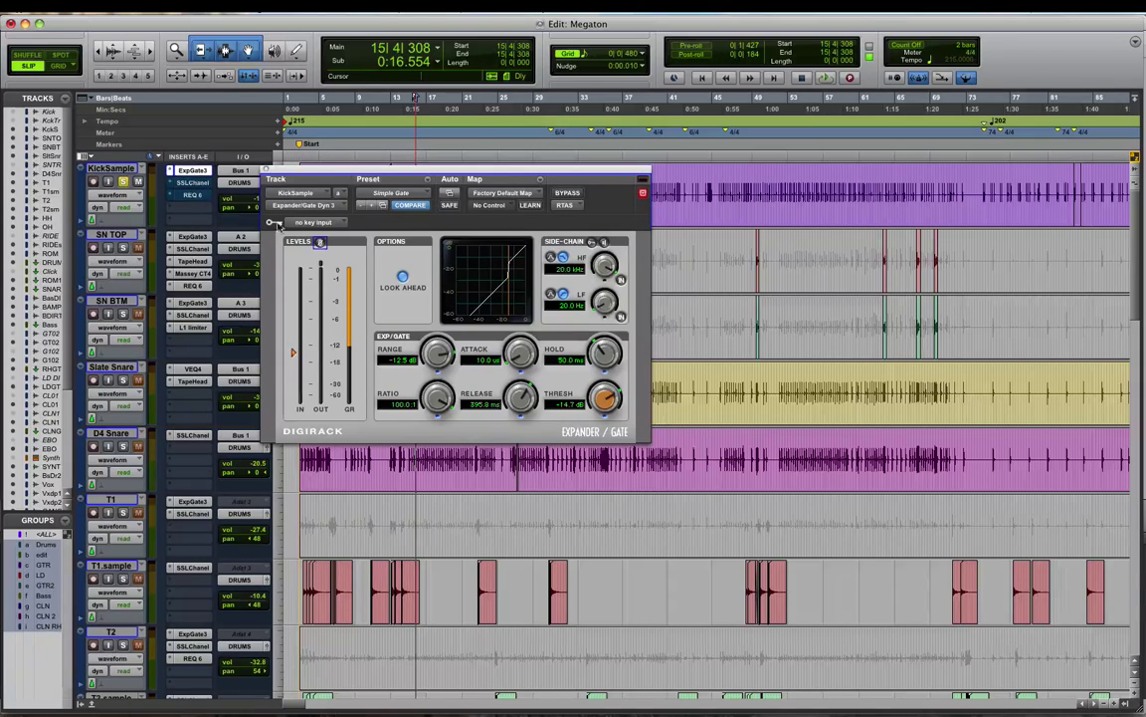
key(space)
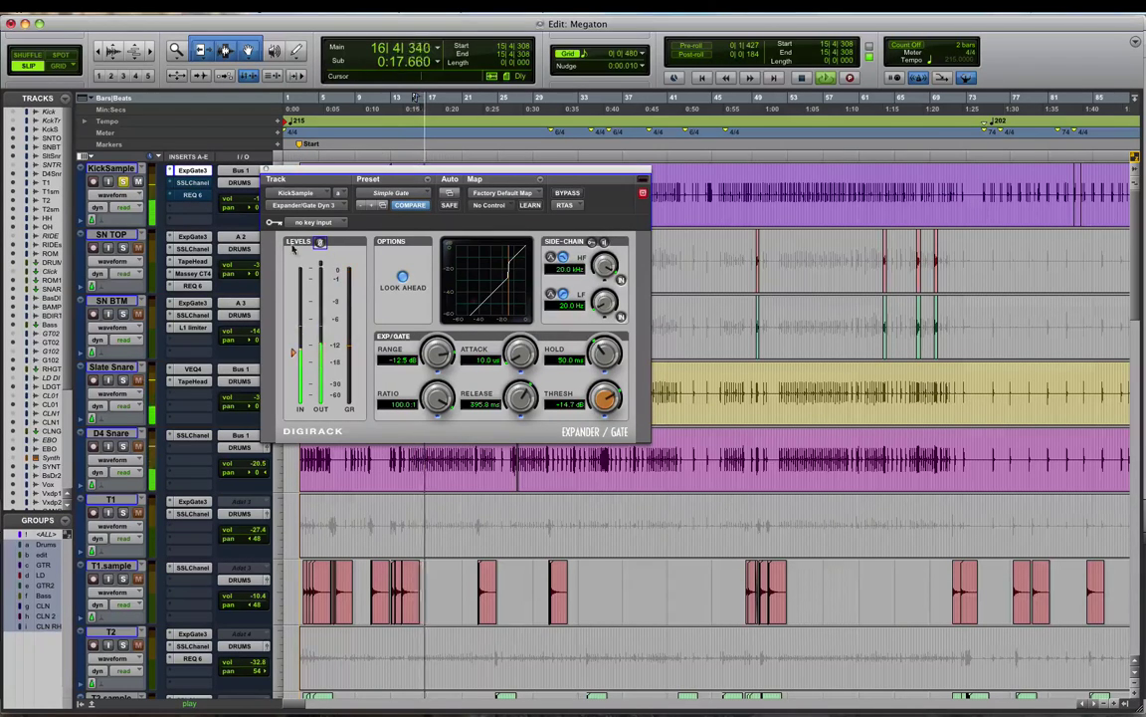
click(567, 193)
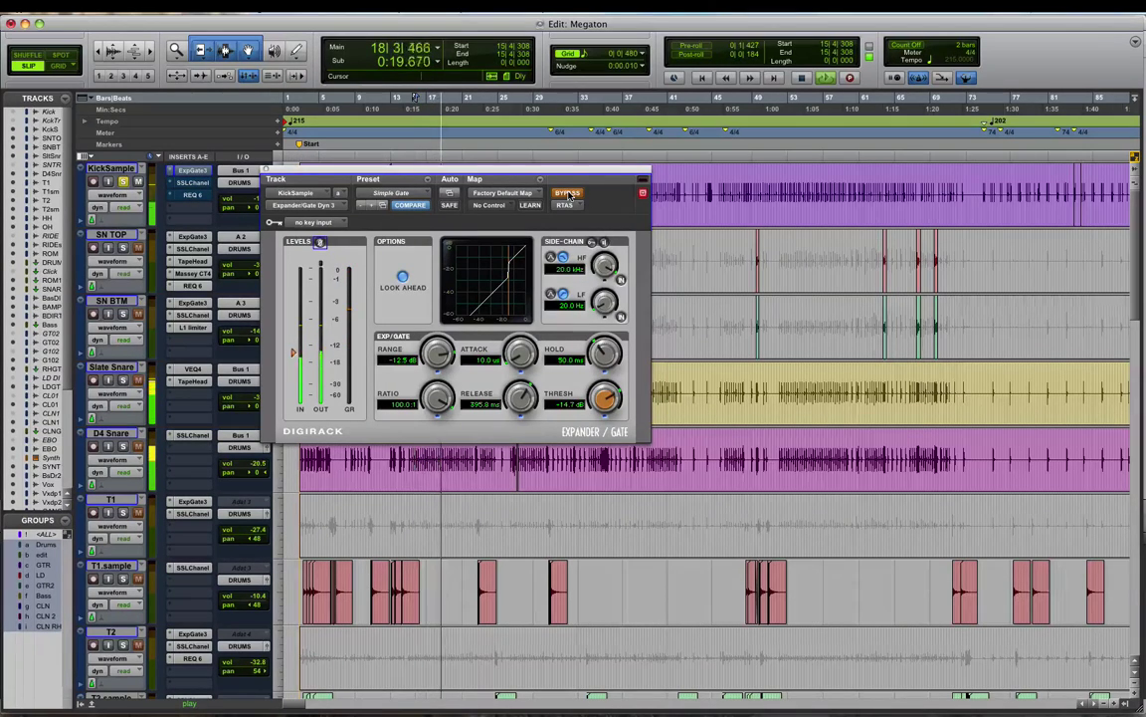
click(567, 193)
key(space)
Open KickSample's SSLChannel, move its window aside, and compare it active and bypassed during playback, leaving it active.
click(194, 183)
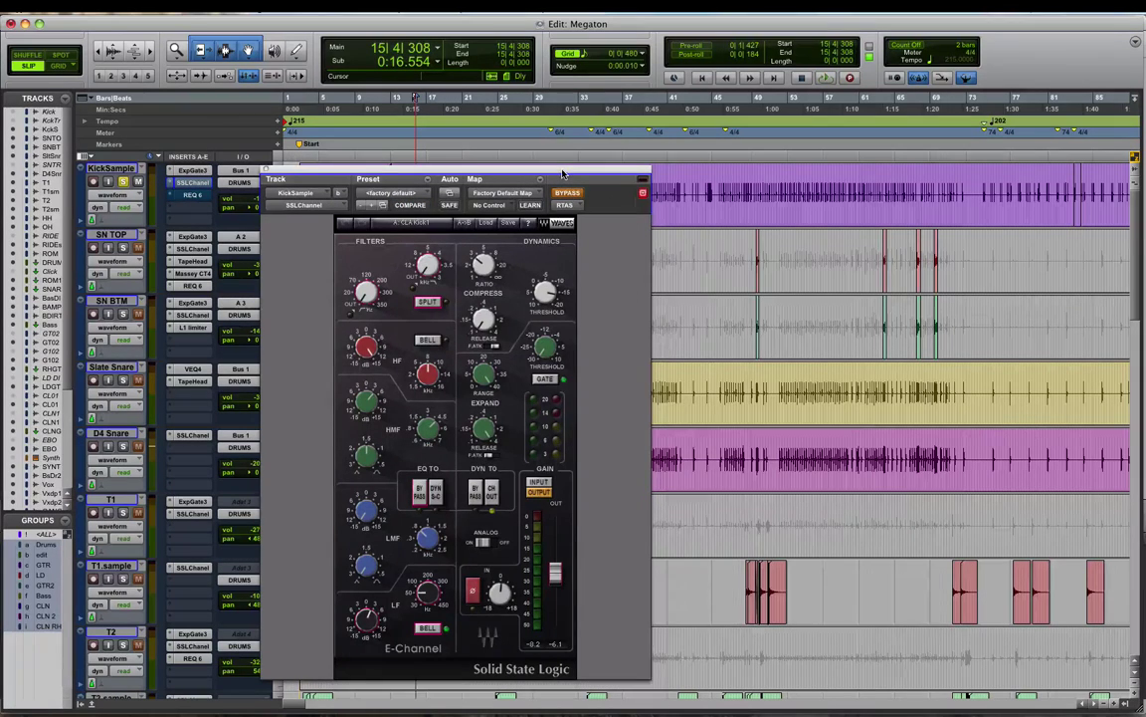
drag(562, 174, 856, 121)
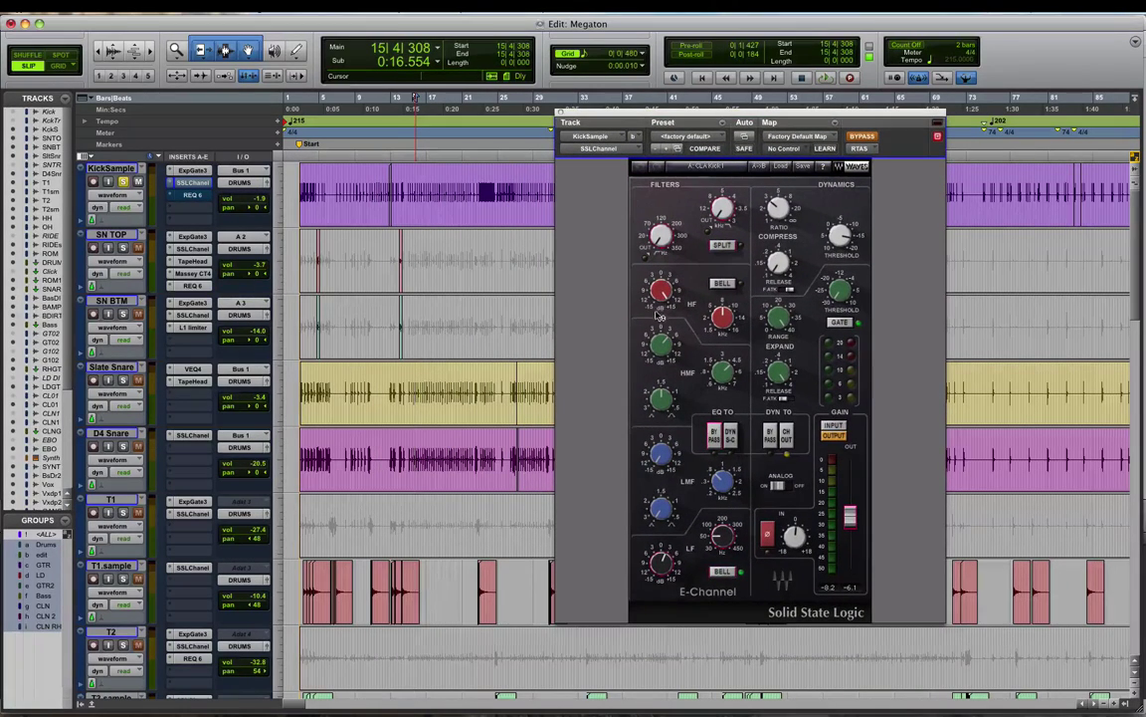
mouse_move(673, 302)
click(859, 136)
key(space)
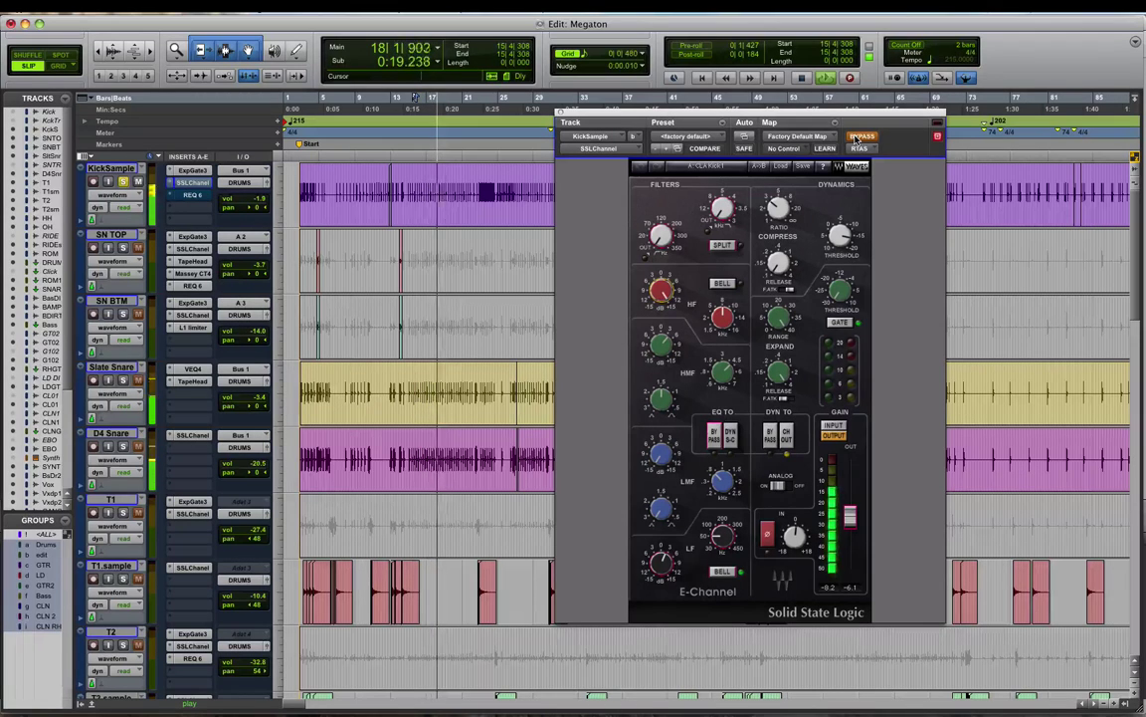
click(859, 137)
click(856, 138)
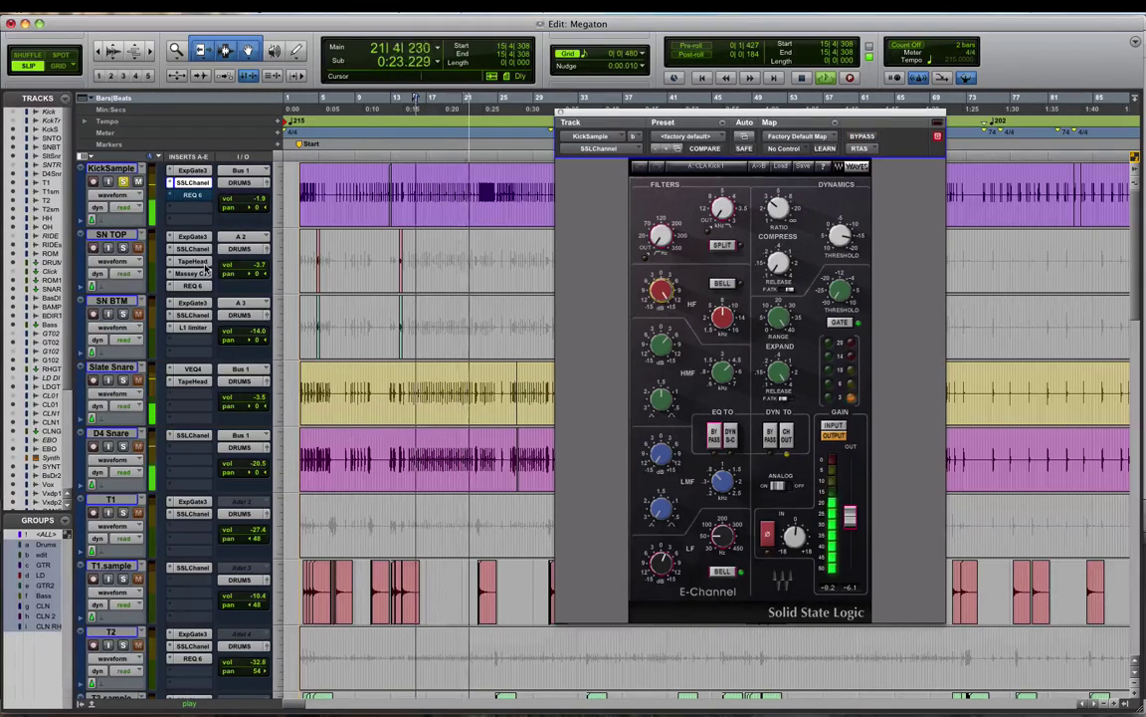
key(space)
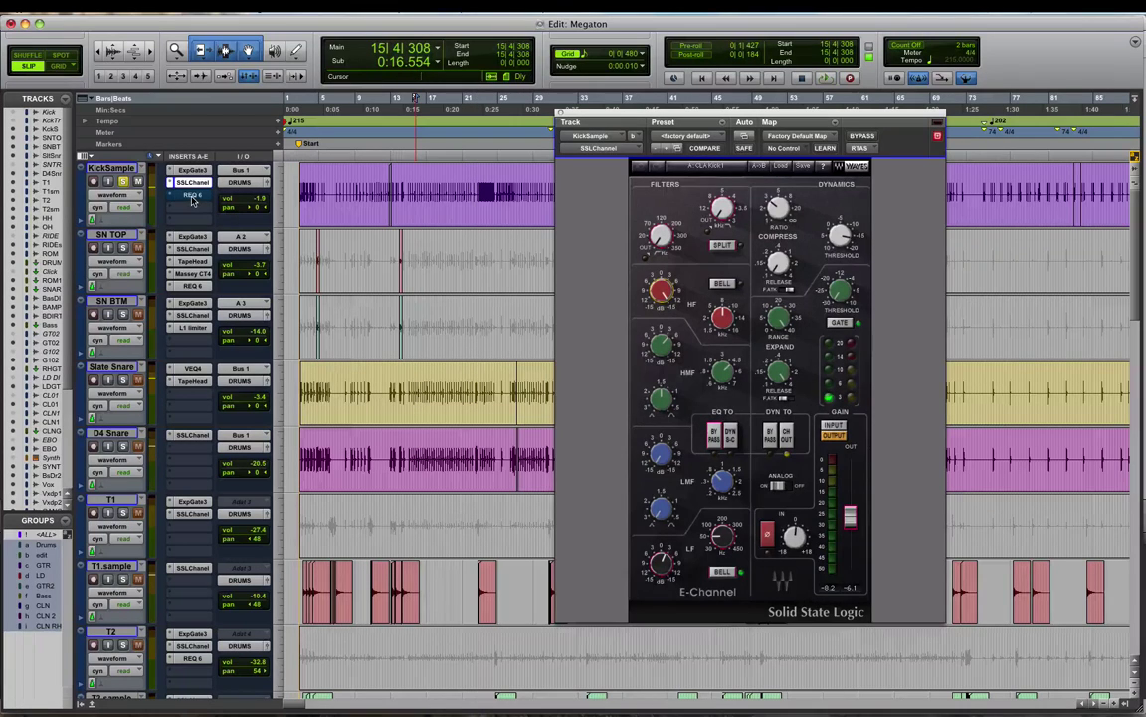
Compare KickSample's REQ 6 equalizer active and bypassed during playback, leave it active and close its window.
click(194, 196)
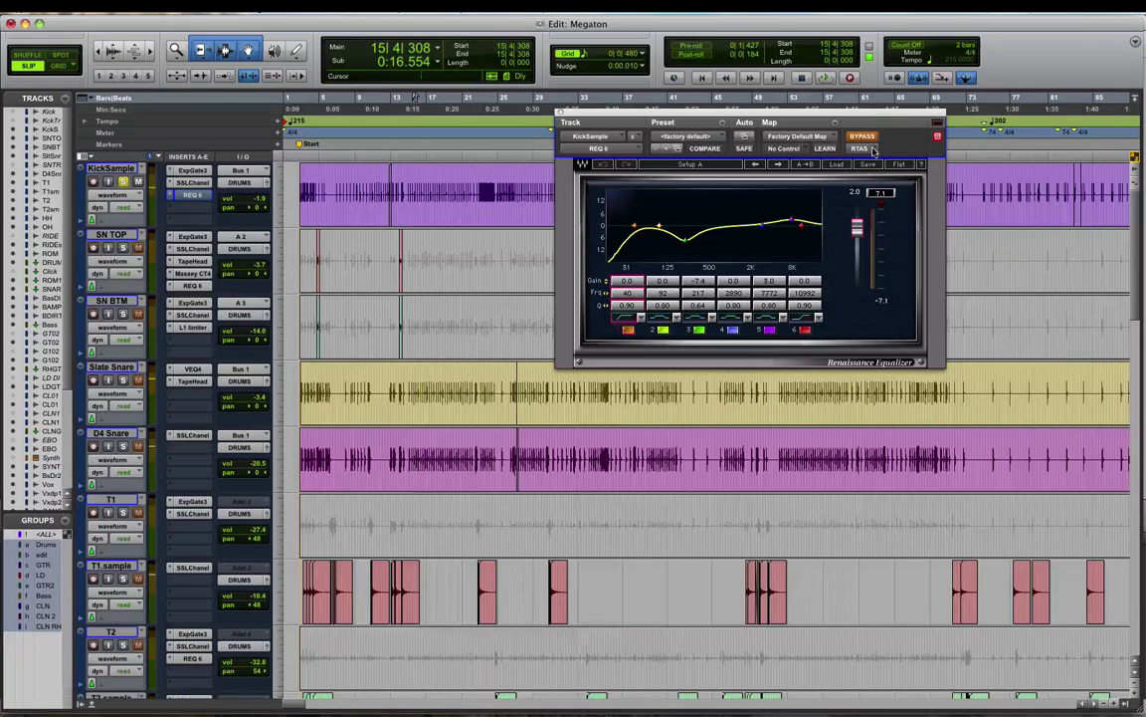
key(space)
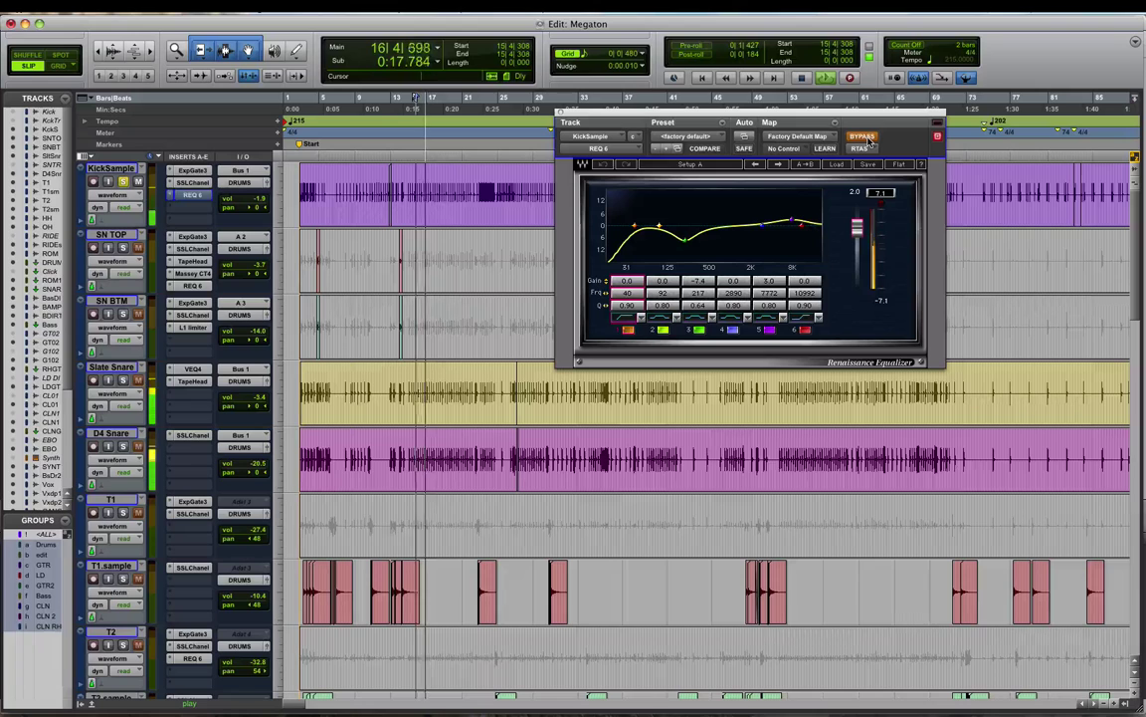
click(864, 138)
click(864, 137)
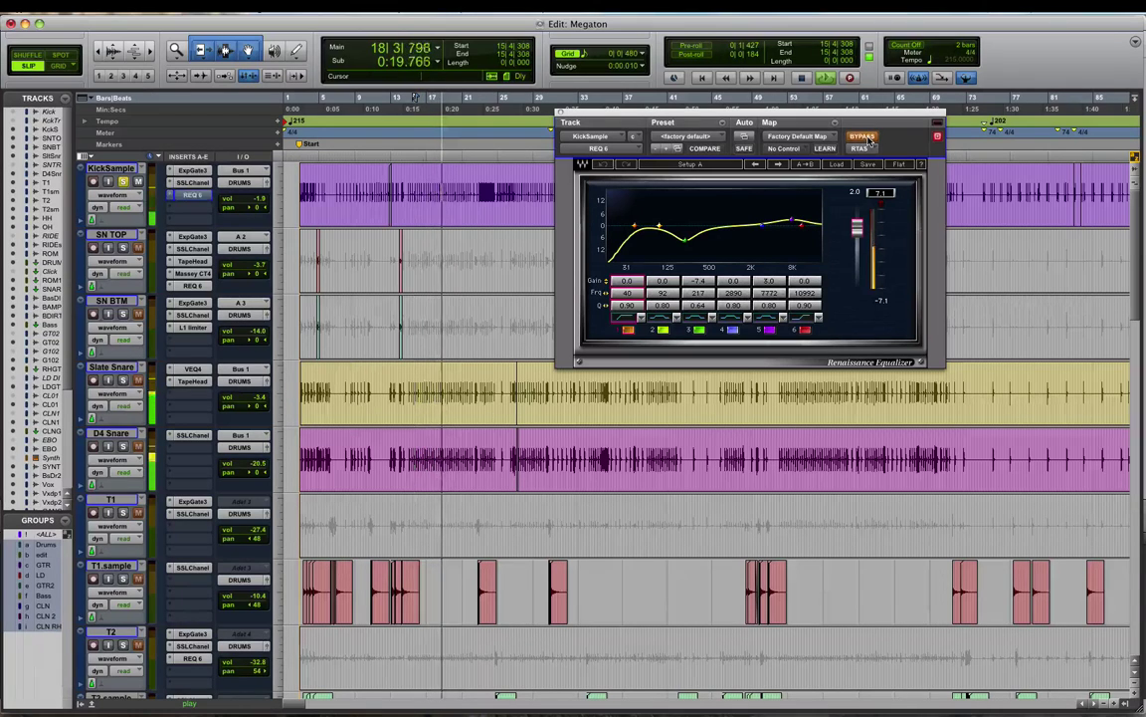
click(864, 137)
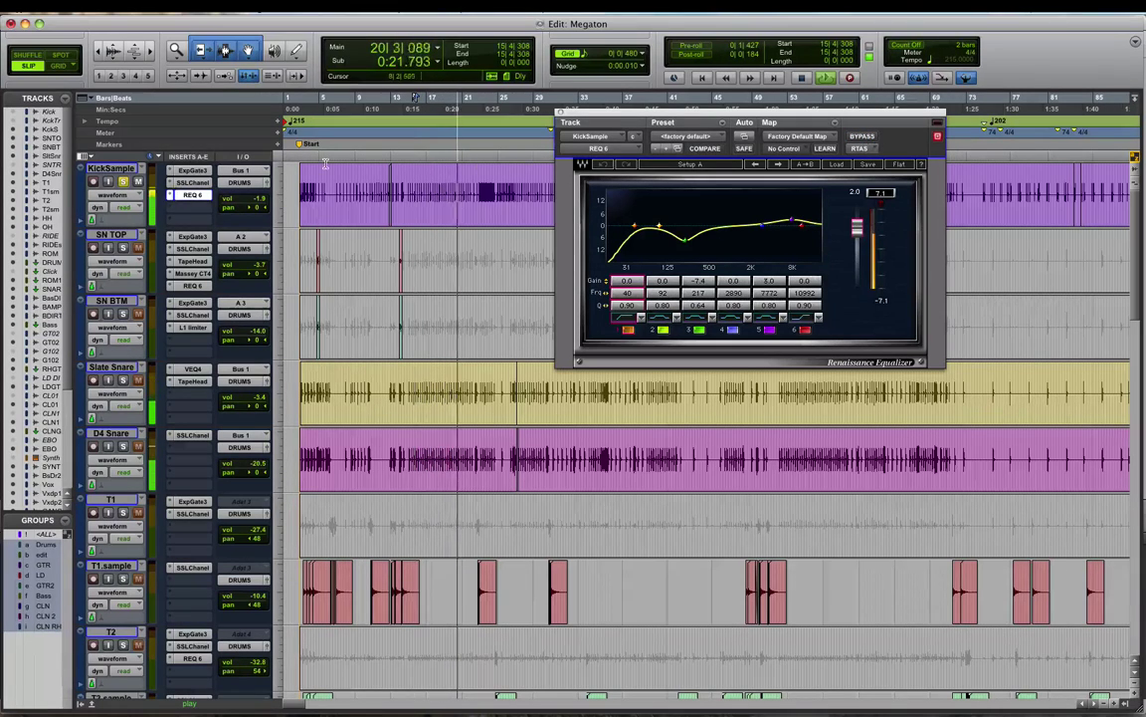
key(space)
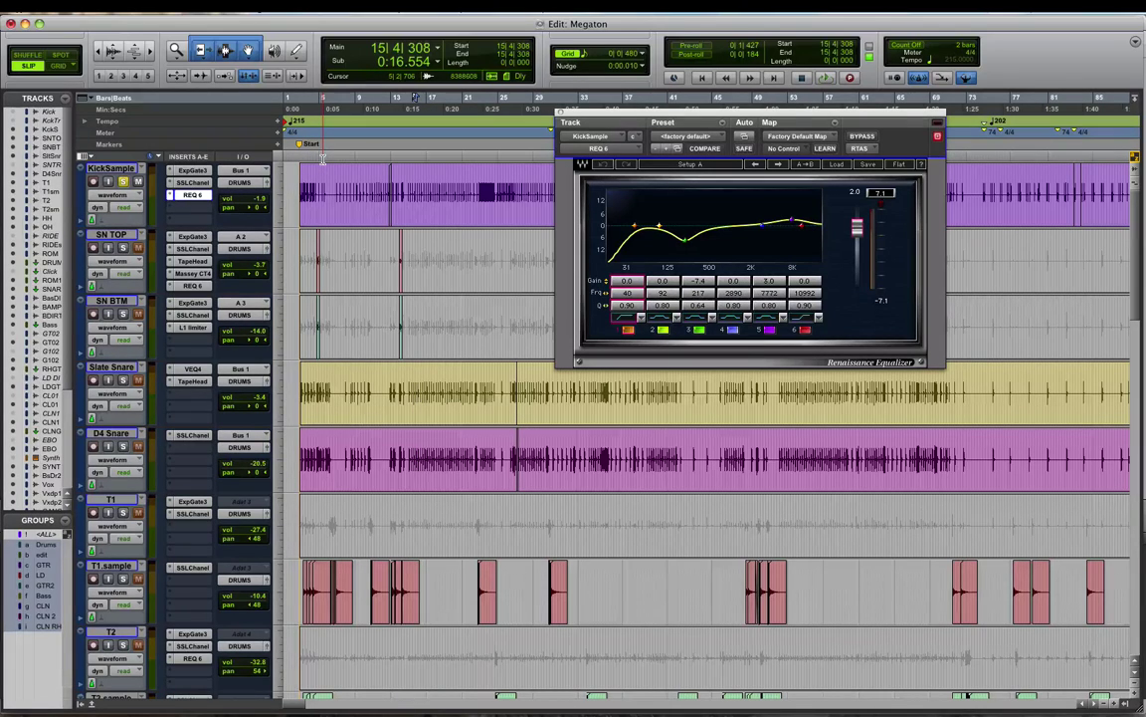
click(194, 195)
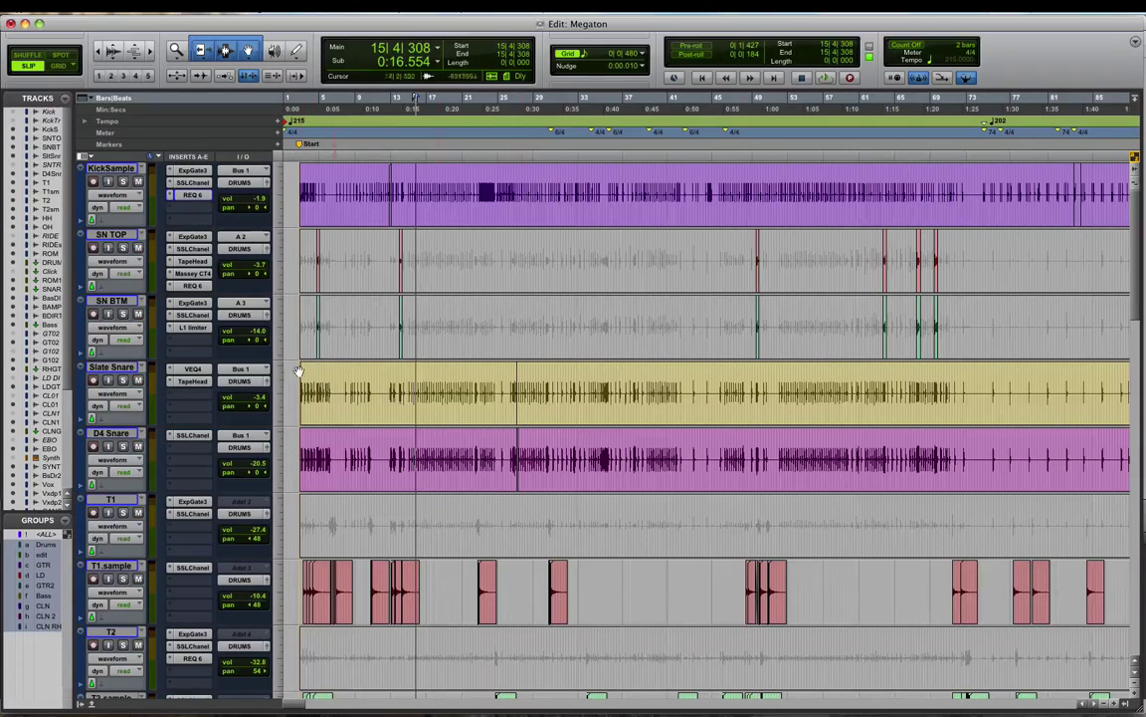
Look over the Slate Snare, SN TOP and SN BTM tracks, marking bars 19 to 34 across both snare mics.
click(424, 386)
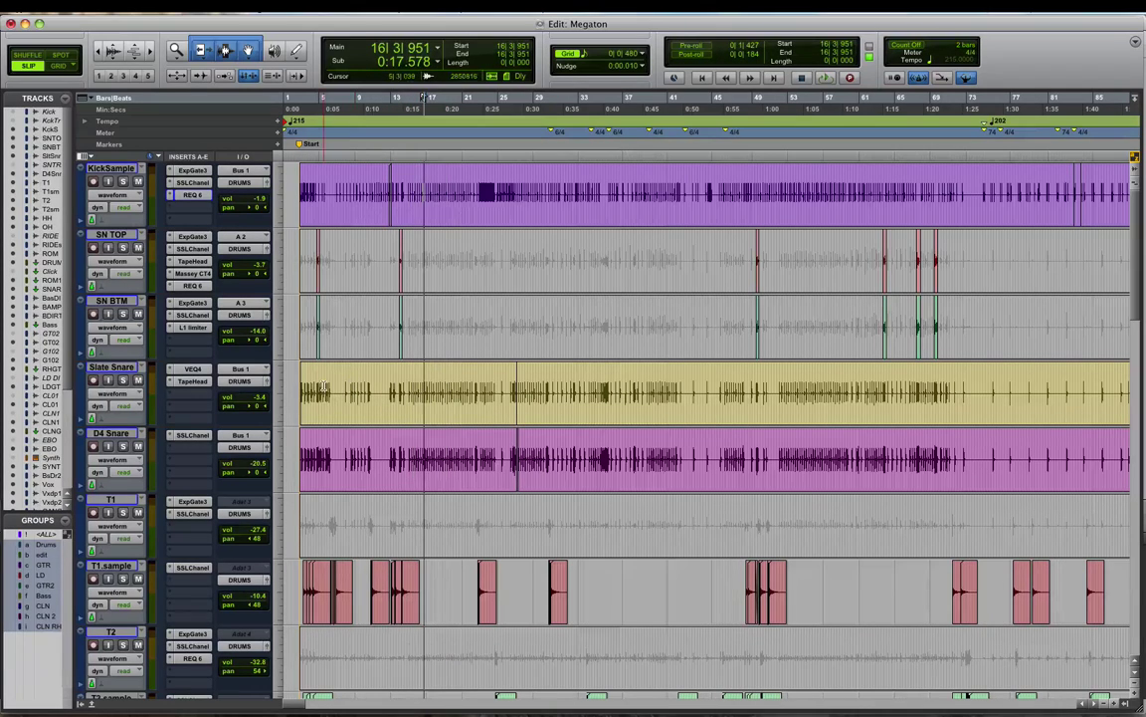
click(323, 387)
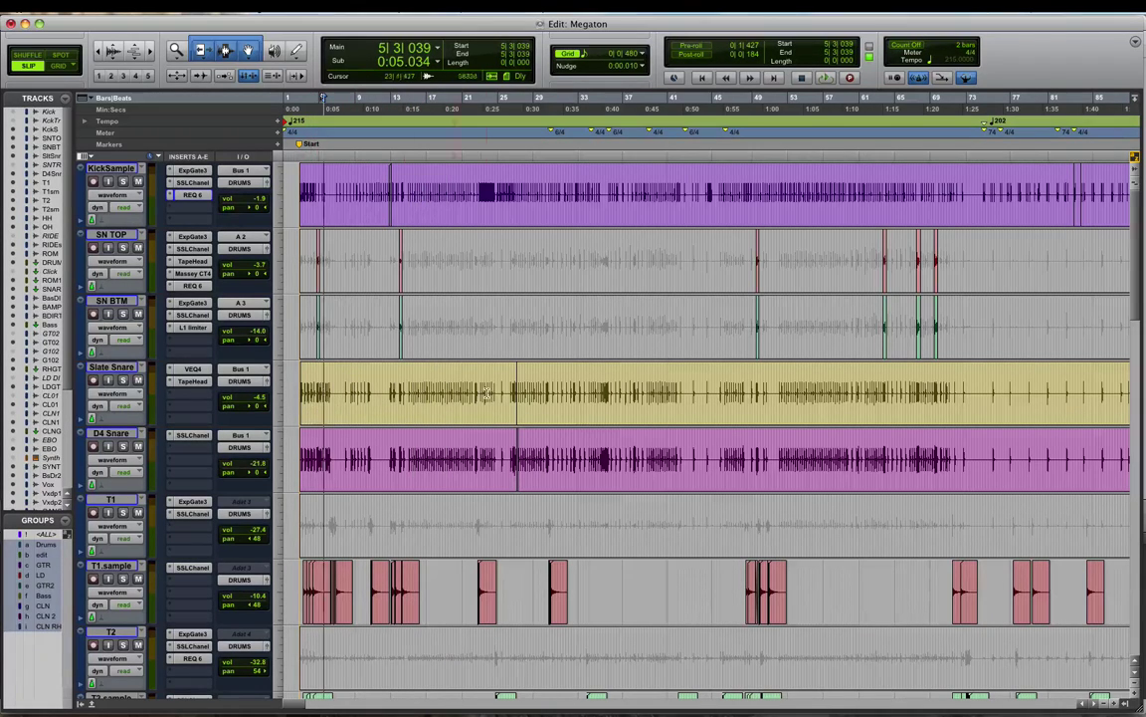
key(super+bracketleft)
key(super+bracketright)
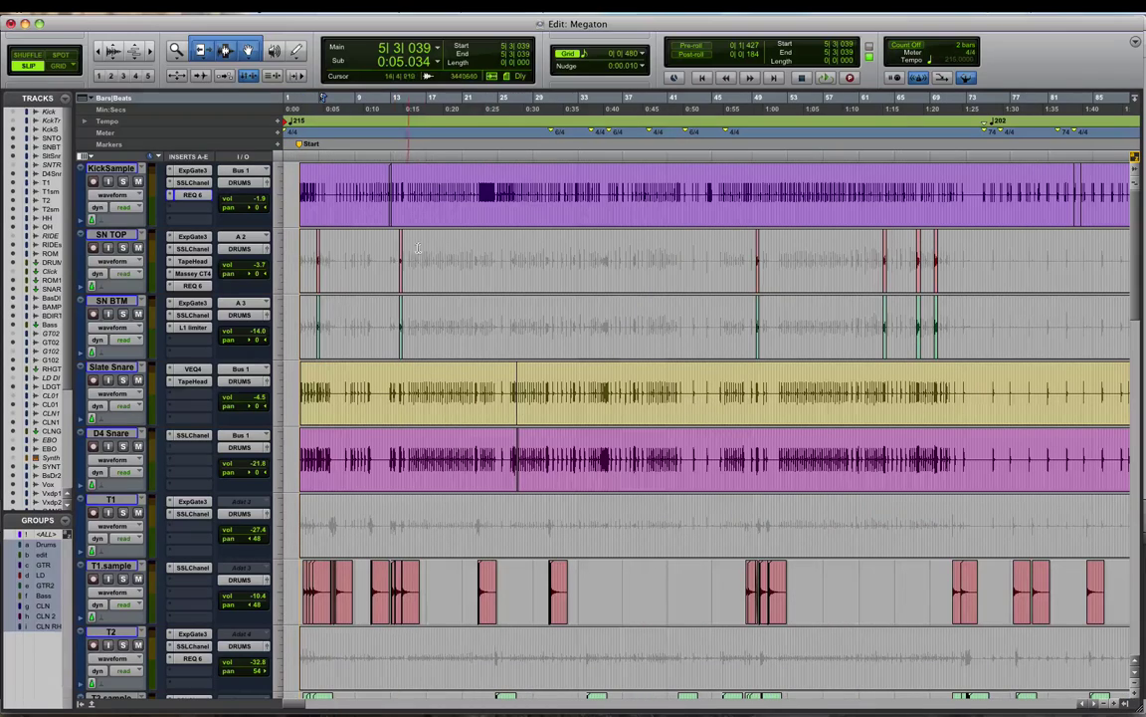
drag(445, 261, 507, 321)
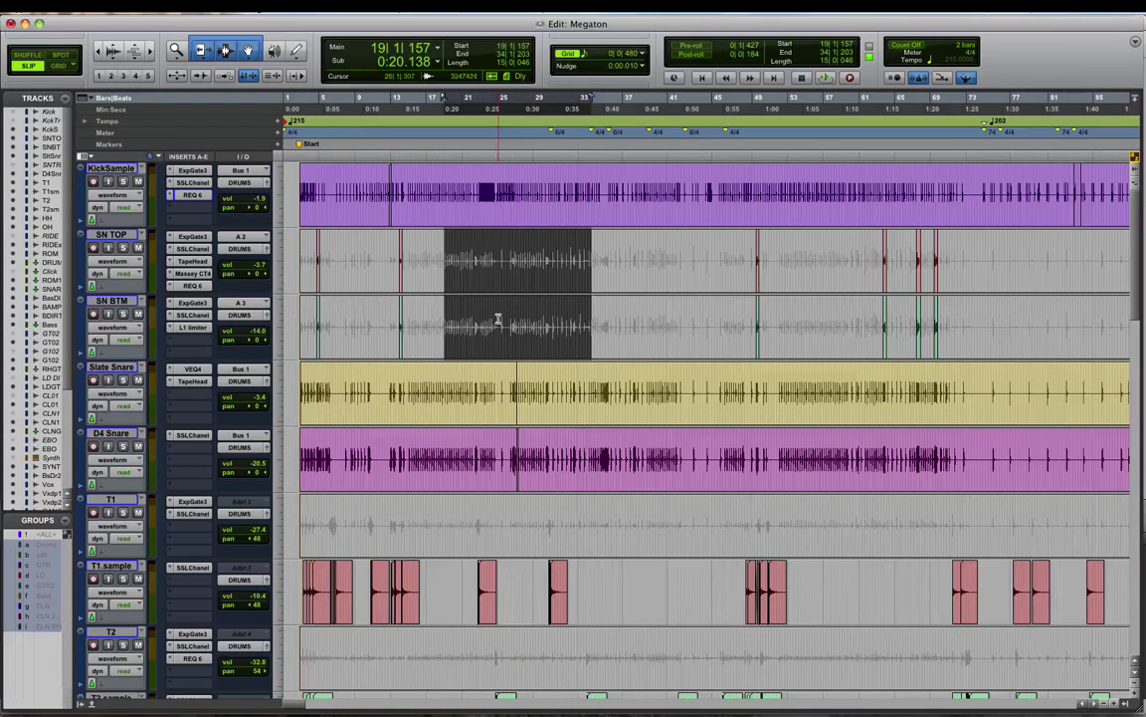
click(448, 299)
click(351, 261)
key(super+bracketright)
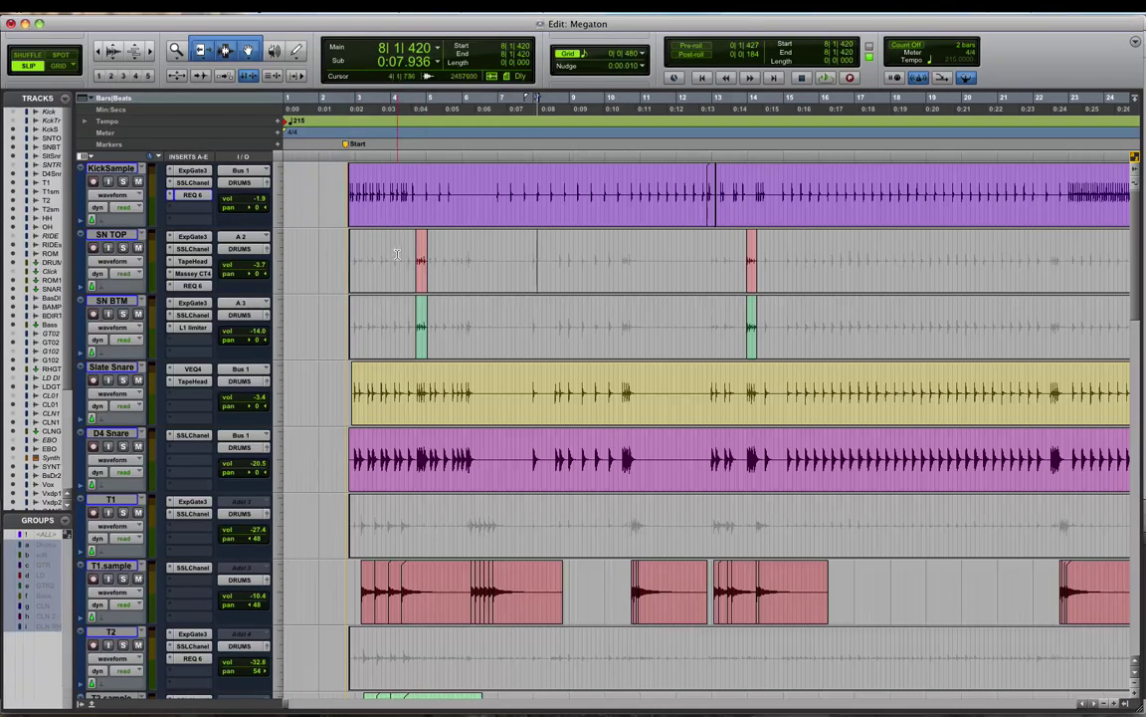
Show the volume automation and examine the Slate Snare and D4 Snare levels around the SN TOP roll clip at bar 4.
click(396, 254)
key(ctrl+minus)
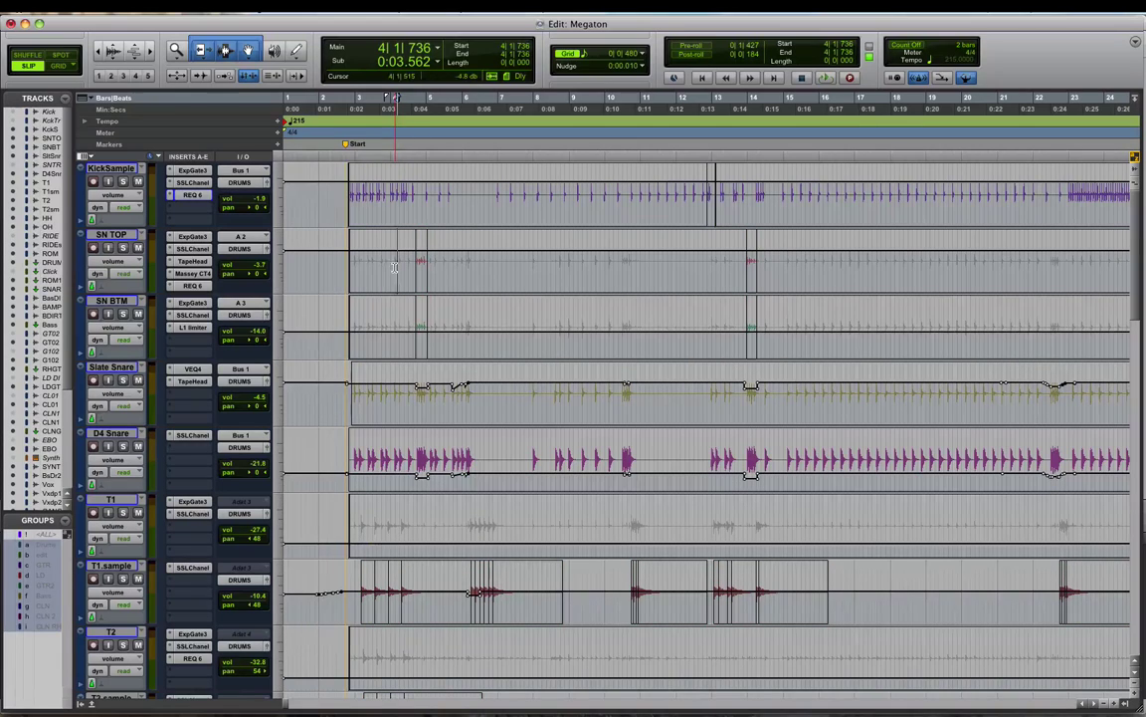
click(425, 403)
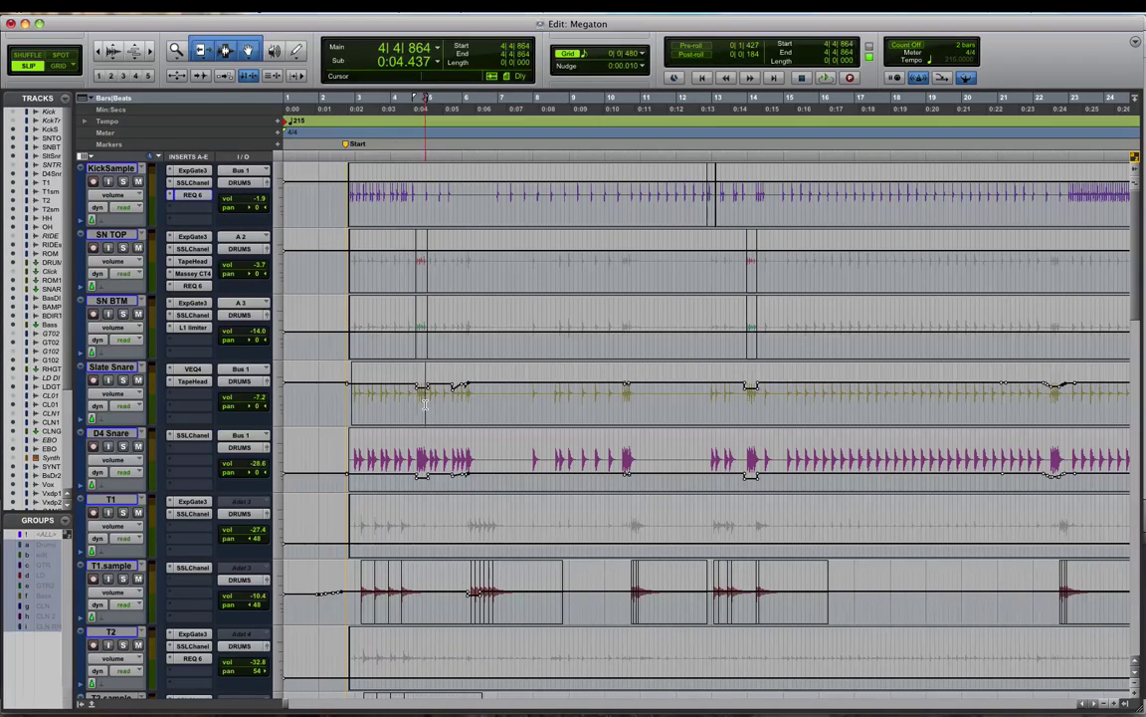
key(ctrl+bracketright)
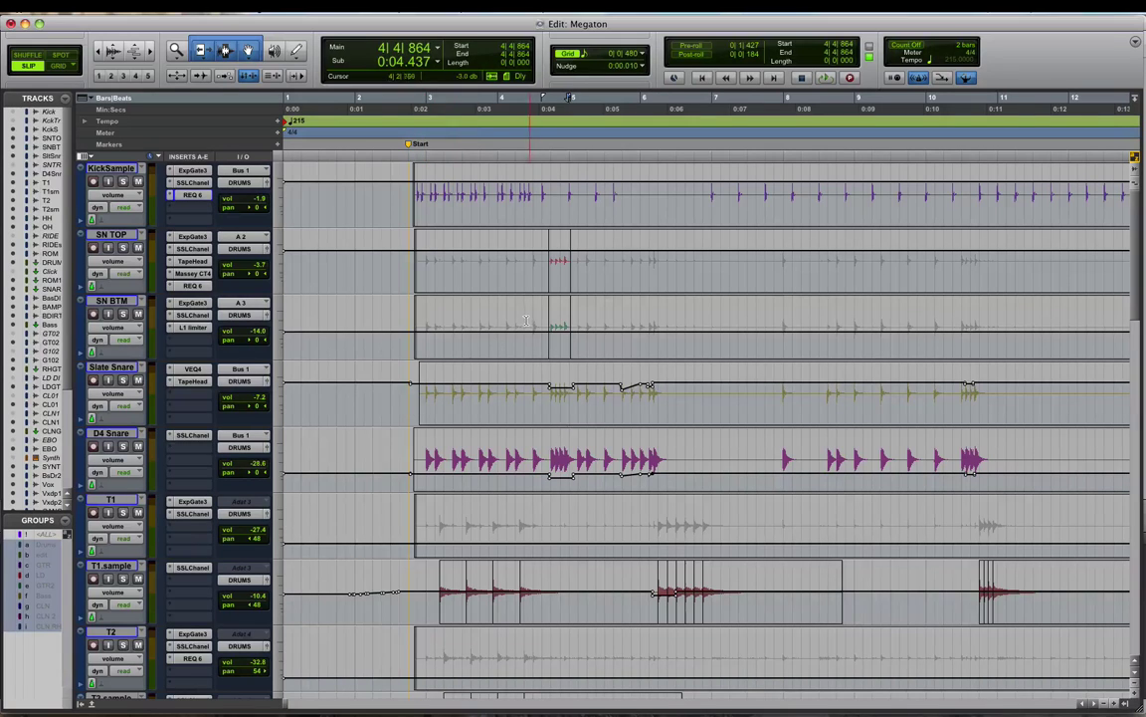
double_click(560, 264)
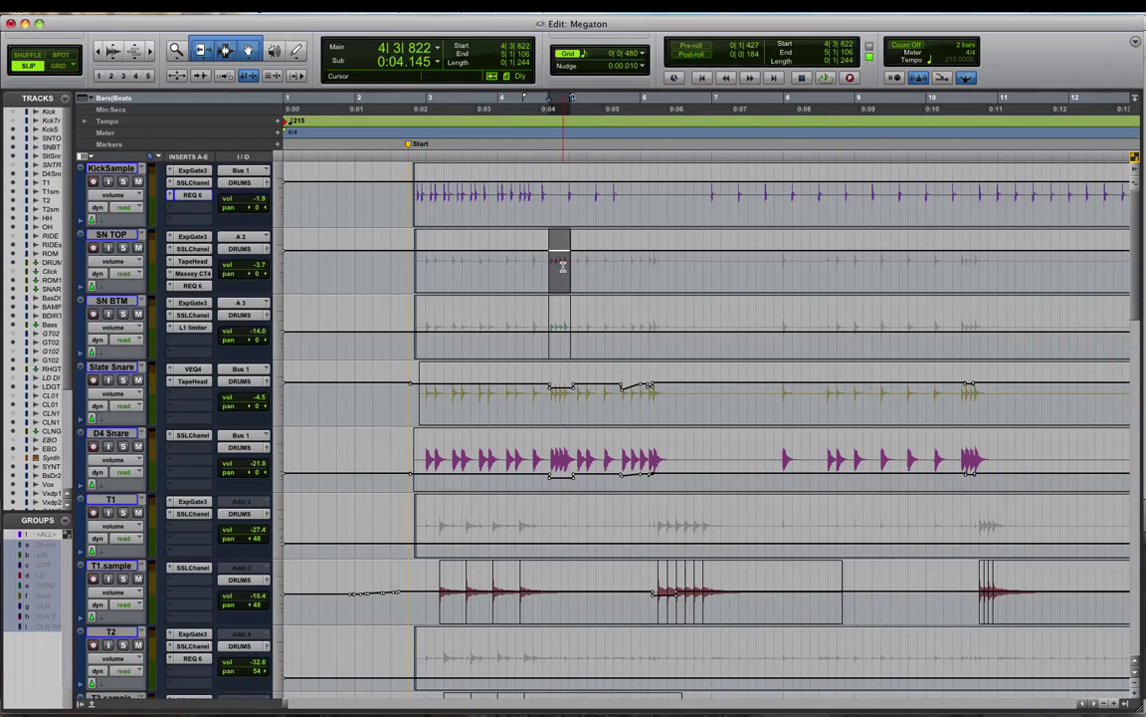
key(r)
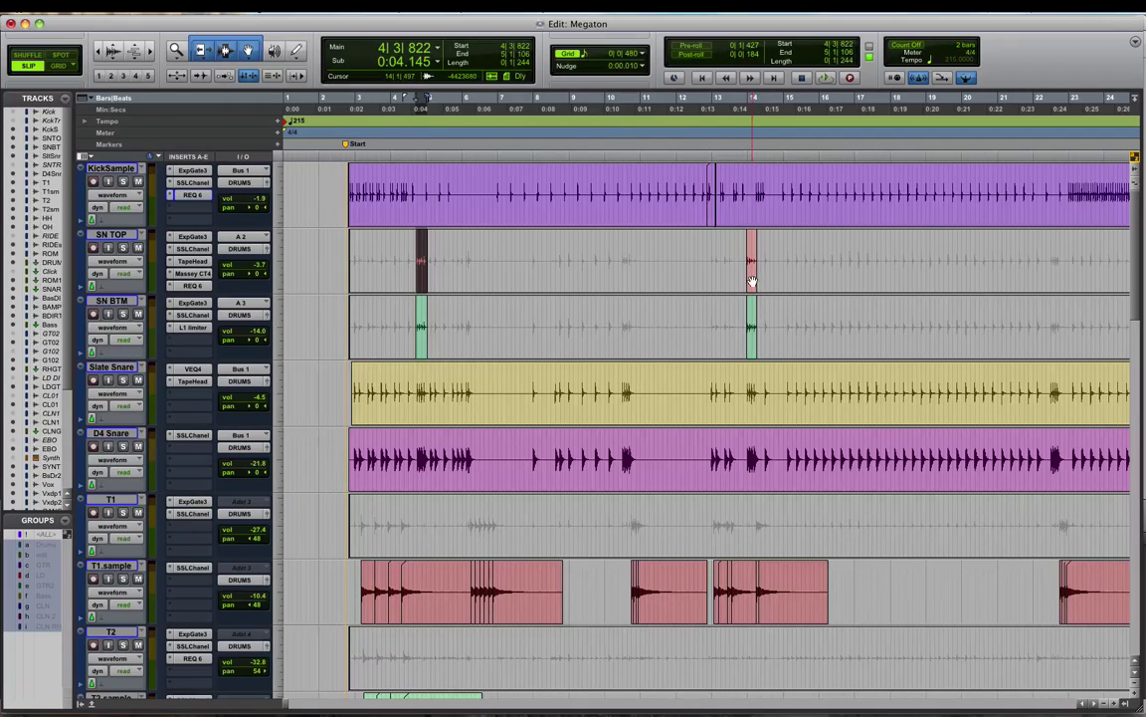
Locate the SN TOP roll clip near bar 14 and select the matching Slate Snare volume automation dip.
double_click(752, 281)
key(t)
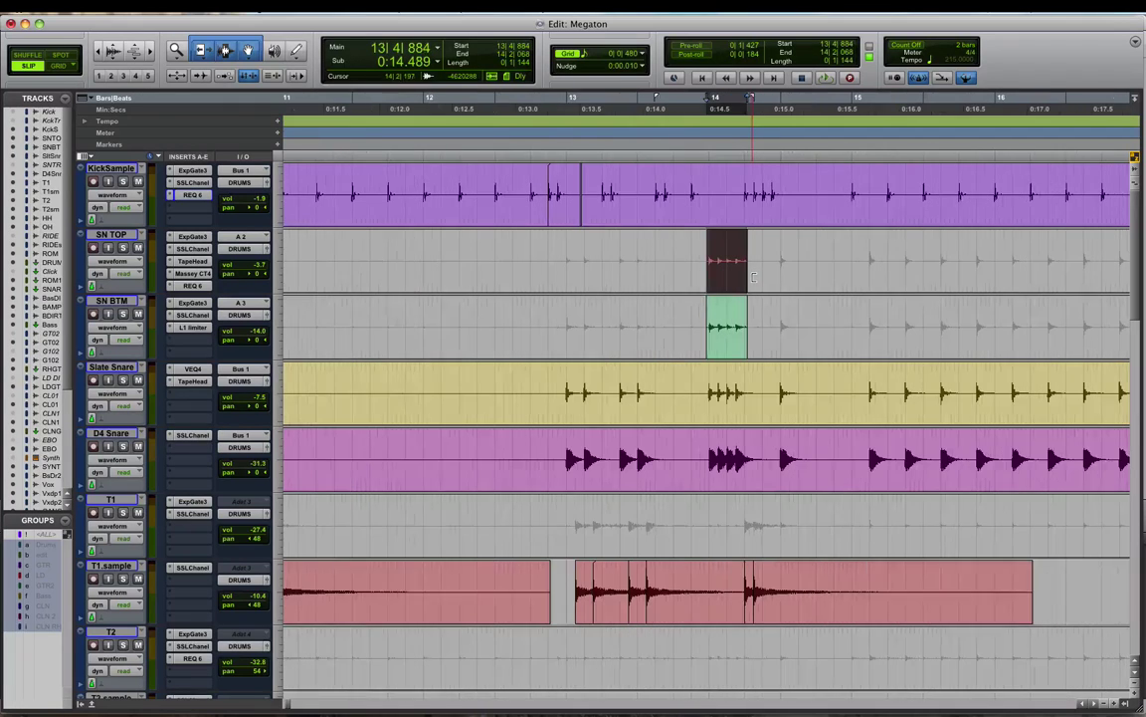
key(ctrl+minus)
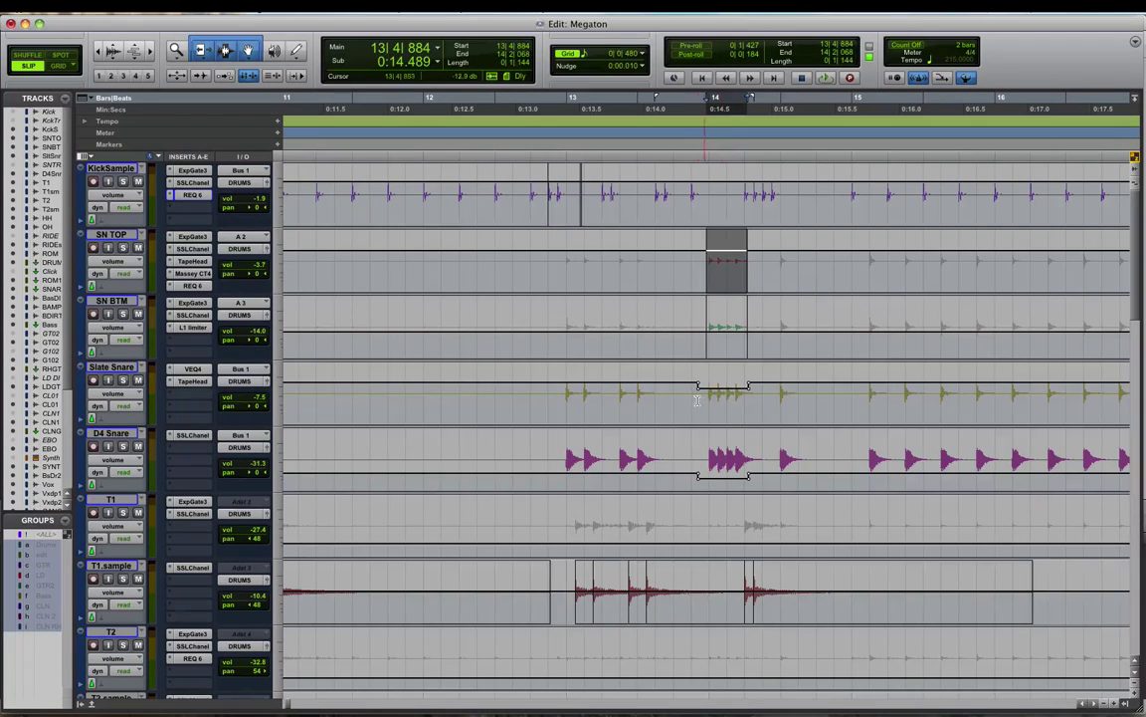
drag(702, 393, 742, 393)
key(t)
key(r)
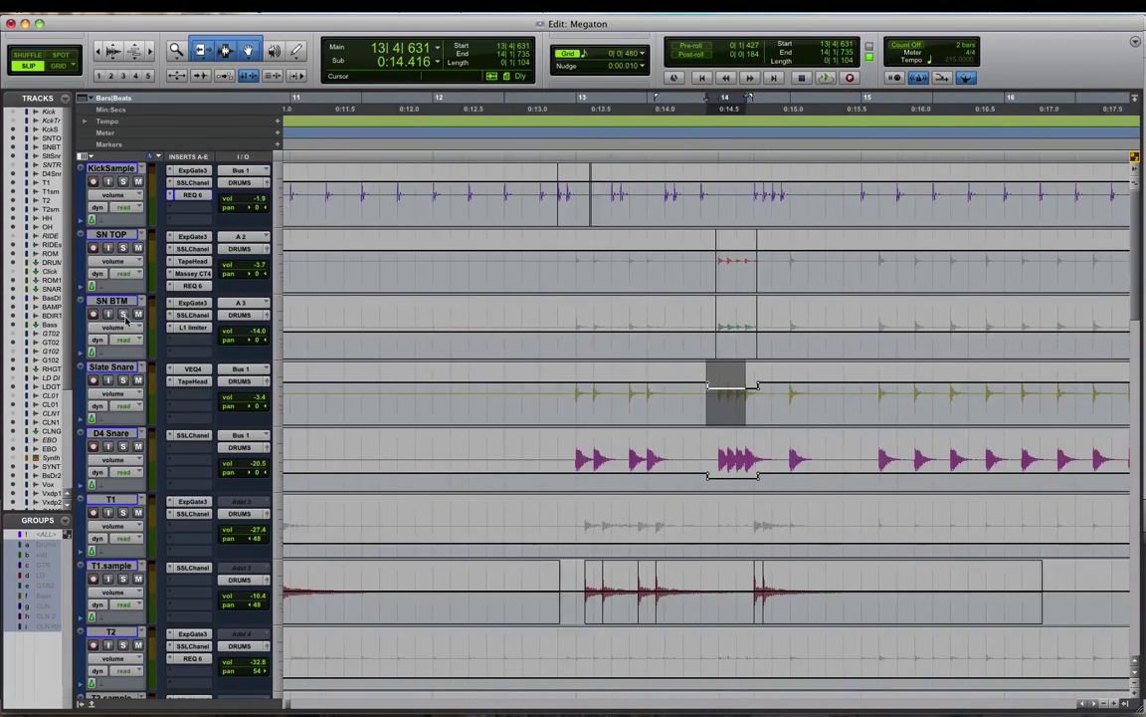
Solo the drum tracks and audition the snare rolls from about bar 4 and from just before bar 13.
key(r)
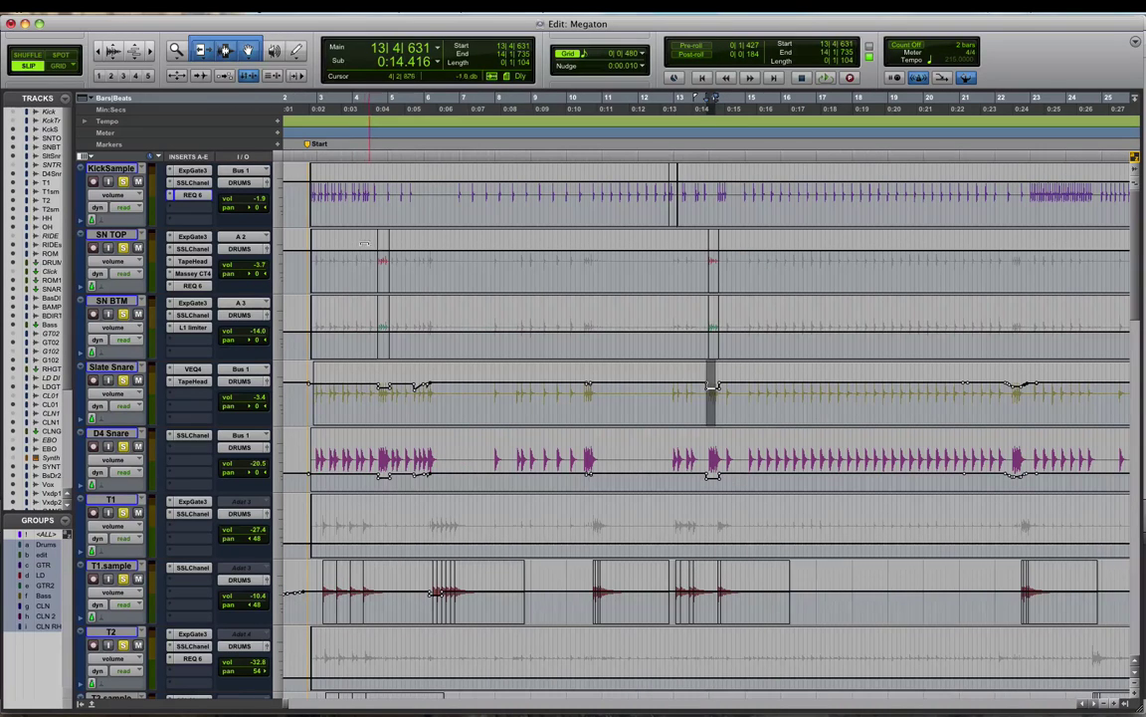
click(358, 242)
key(space)
key(t)
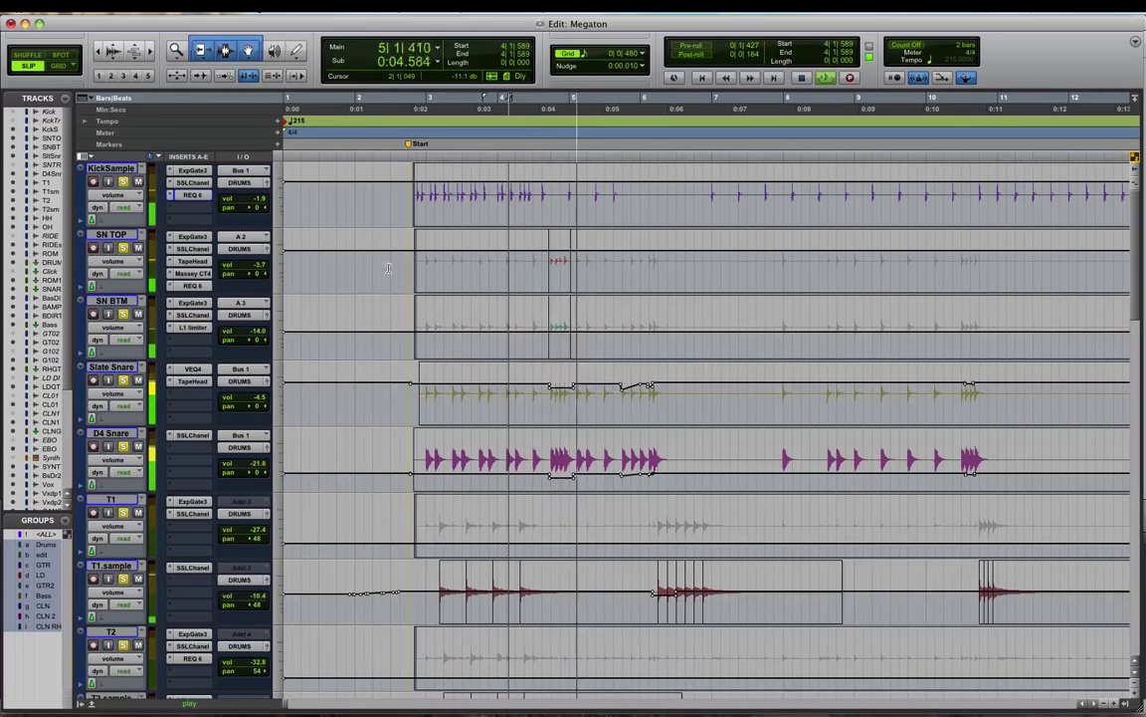
key(space)
click(610, 334)
key(space)
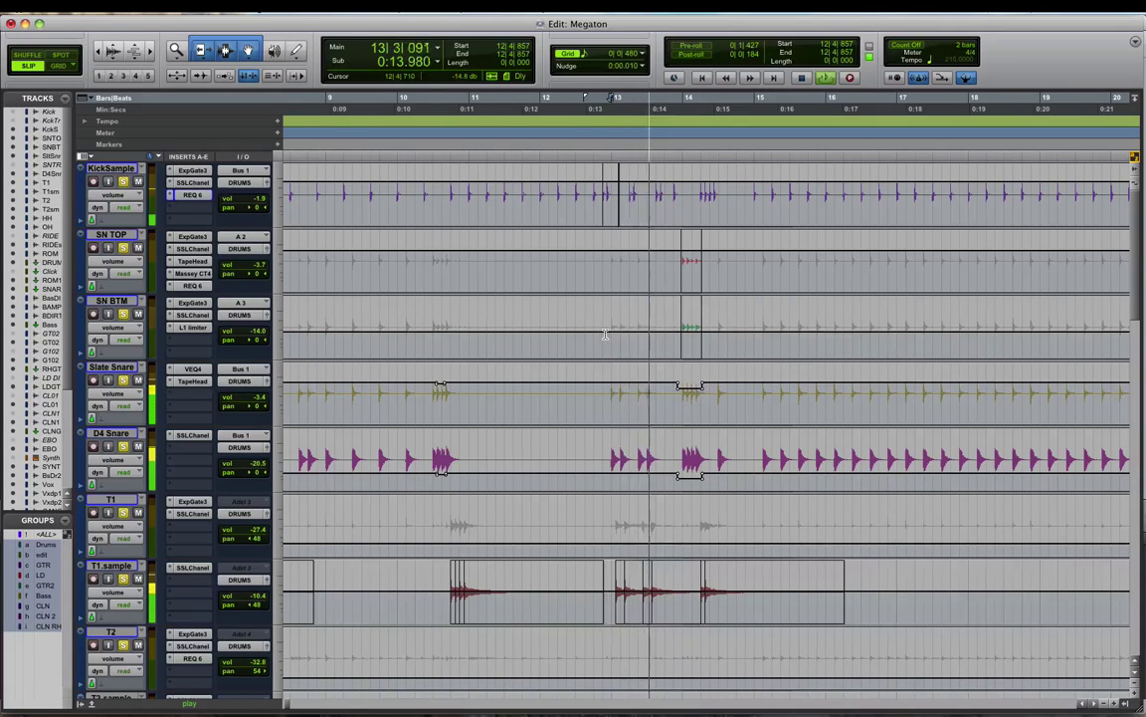
Audition the automated snare rolls from about bar 66, then stop playback and view the whole arrangement.
key(r)
key(r)
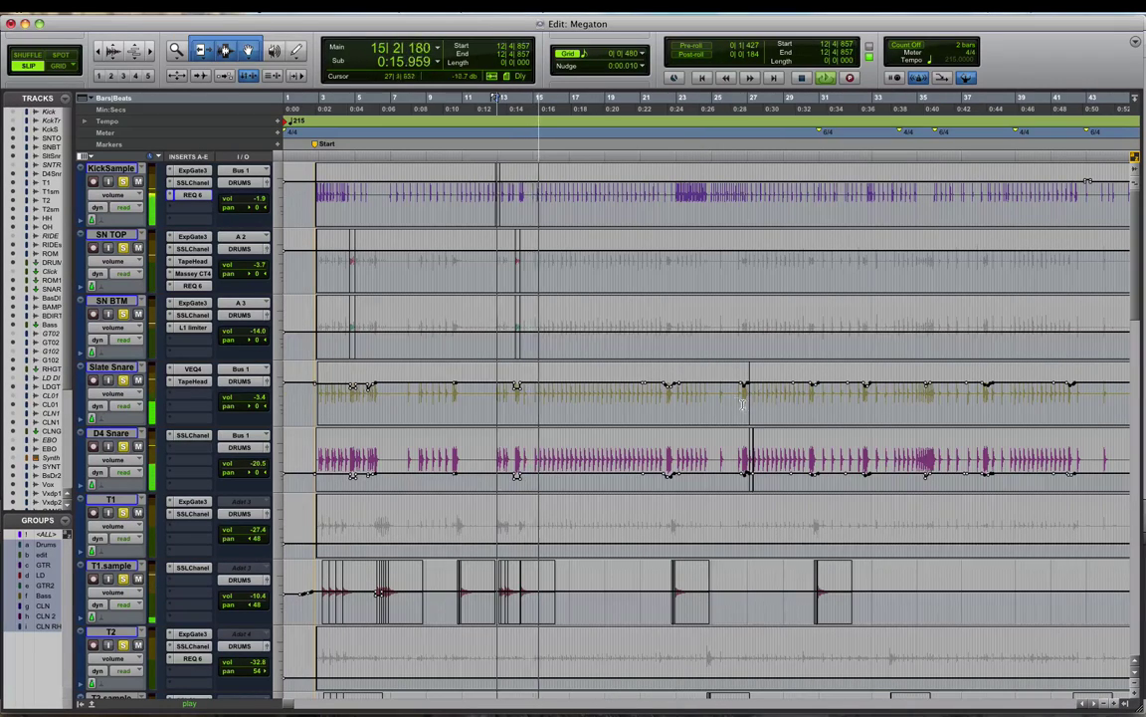
scroll(756, 404, right, 5)
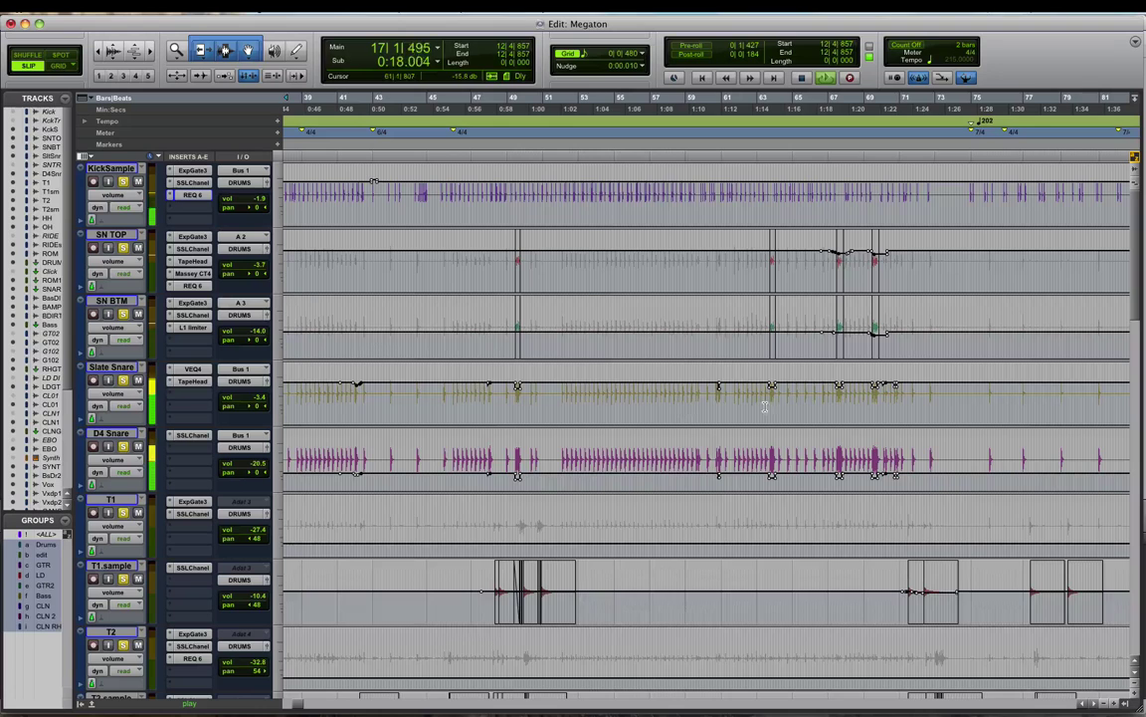
key(t)
key(t)
click(639, 401)
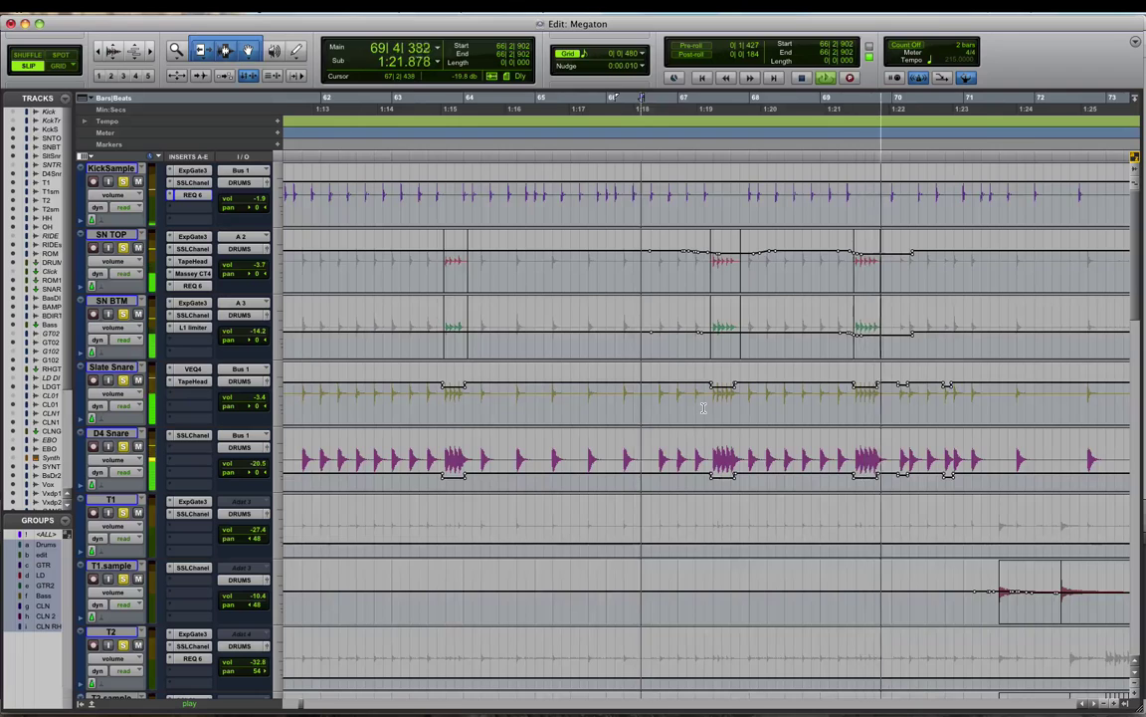
key(r)
key(r)
key(r)
key(r)
key(space)
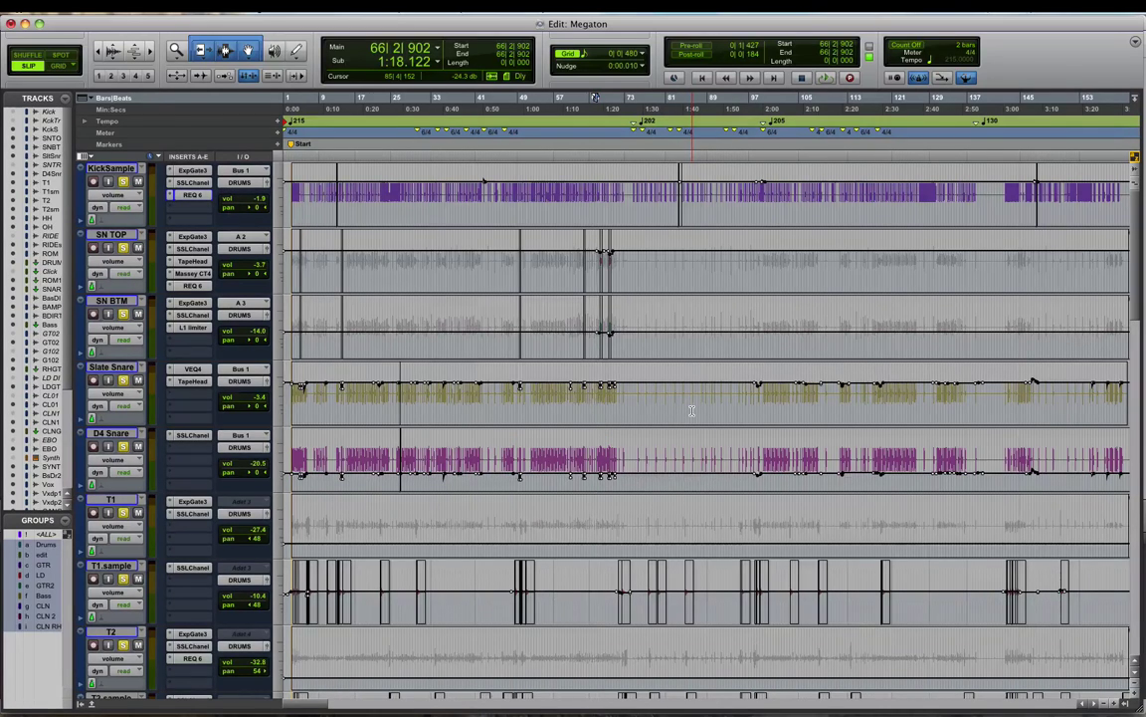
Switch to the Mix window, review the DRUMS bus's SSLComp and SSLEQ with the drums playing, and close the plug-in window.
key(super+equal)
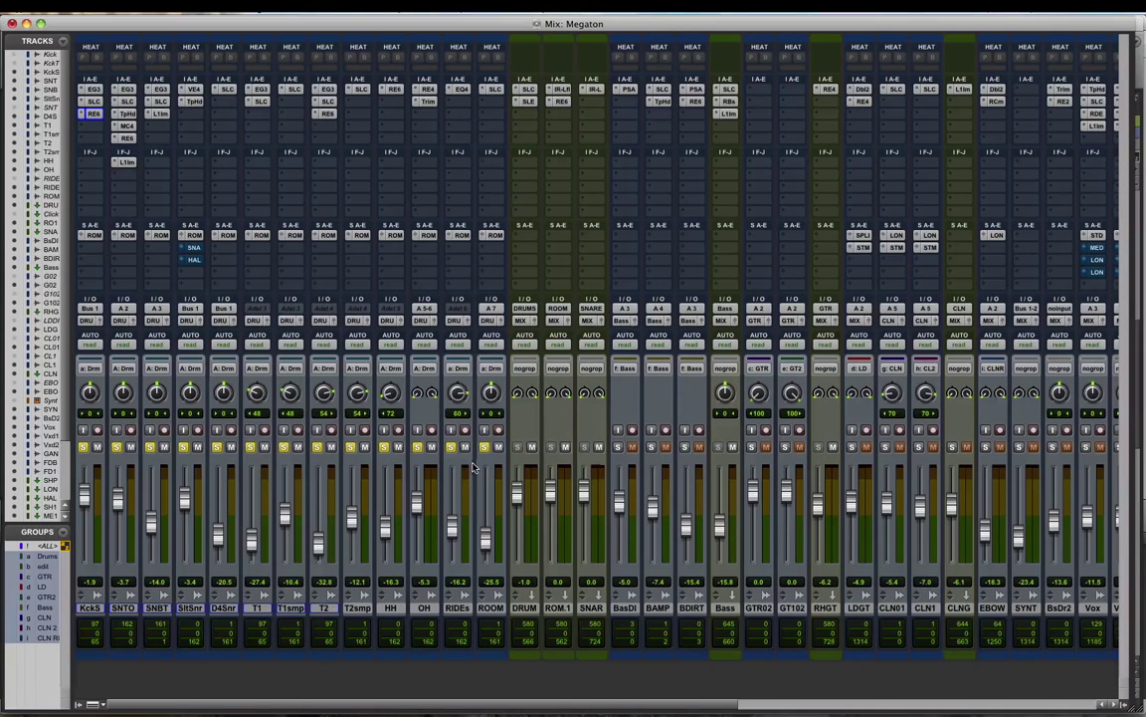
click(525, 90)
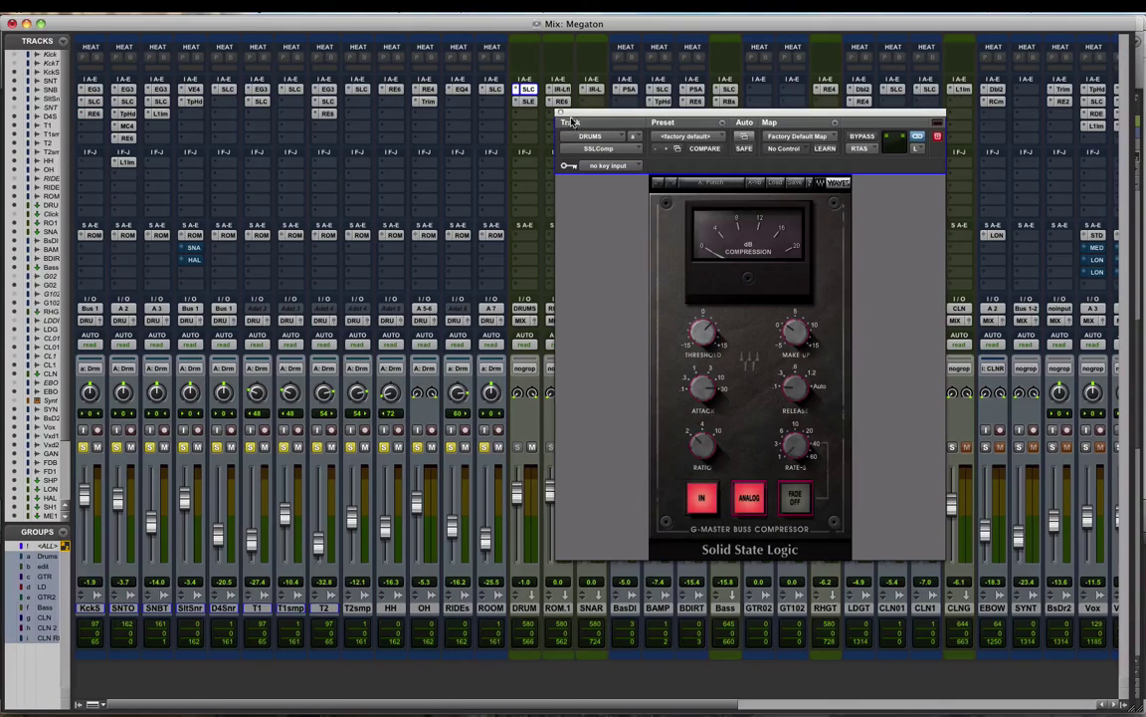
drag(573, 122, 621, 121)
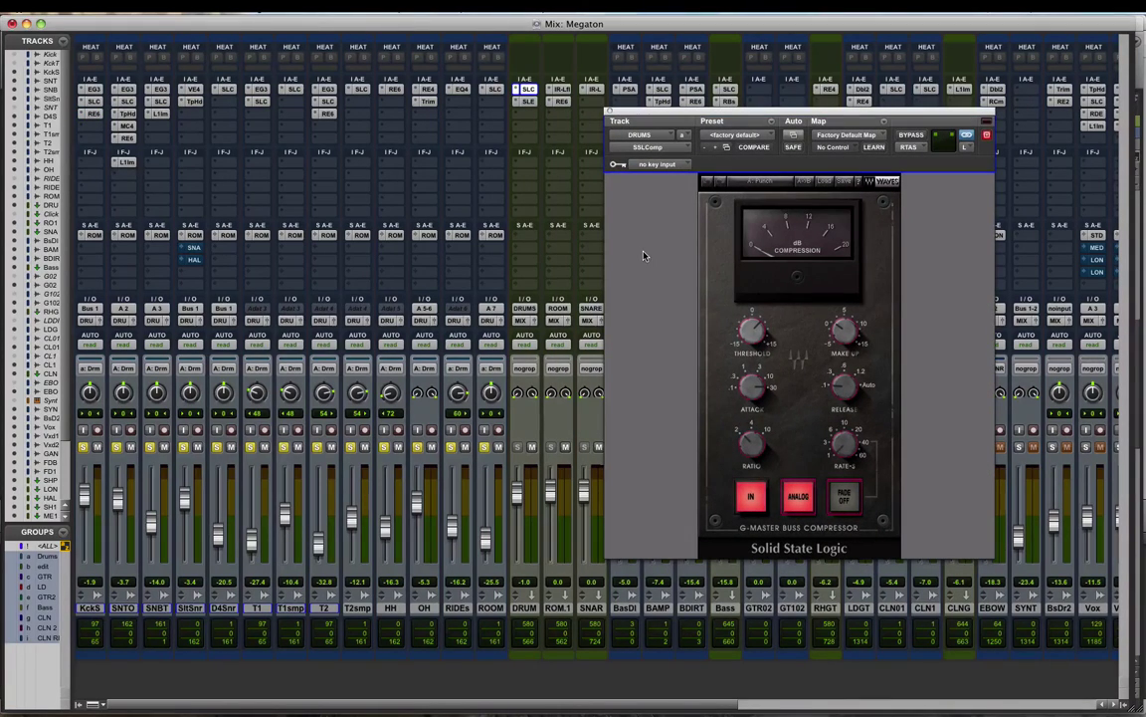
key(space)
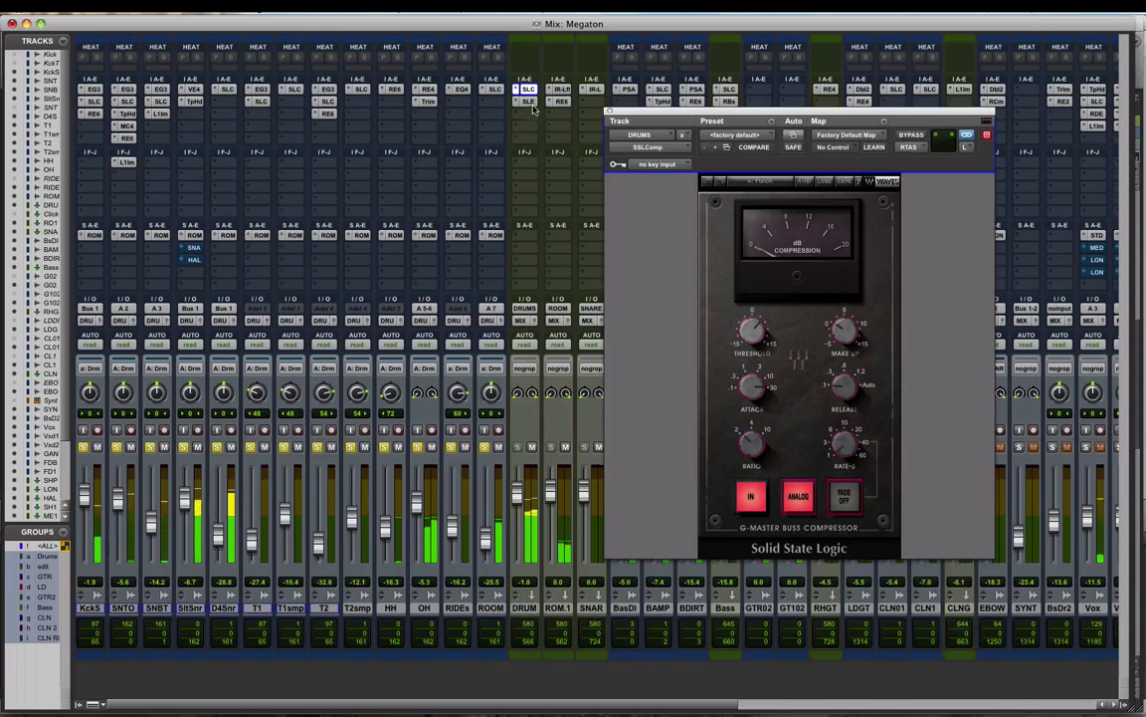
click(528, 100)
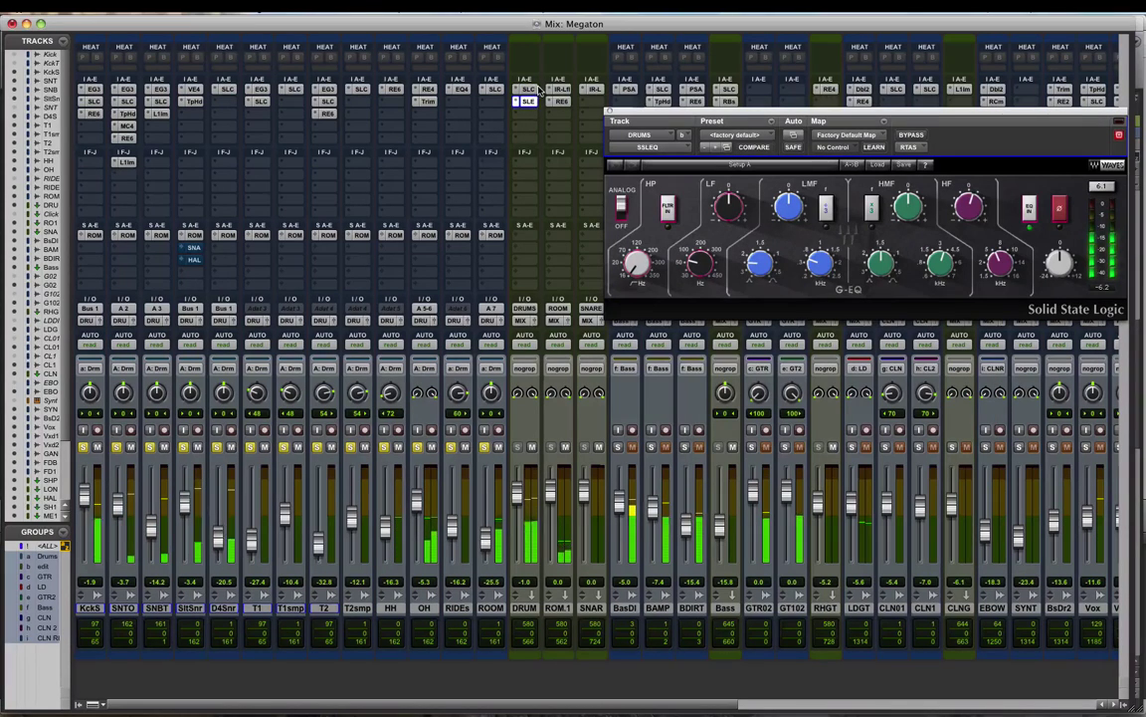
click(528, 91)
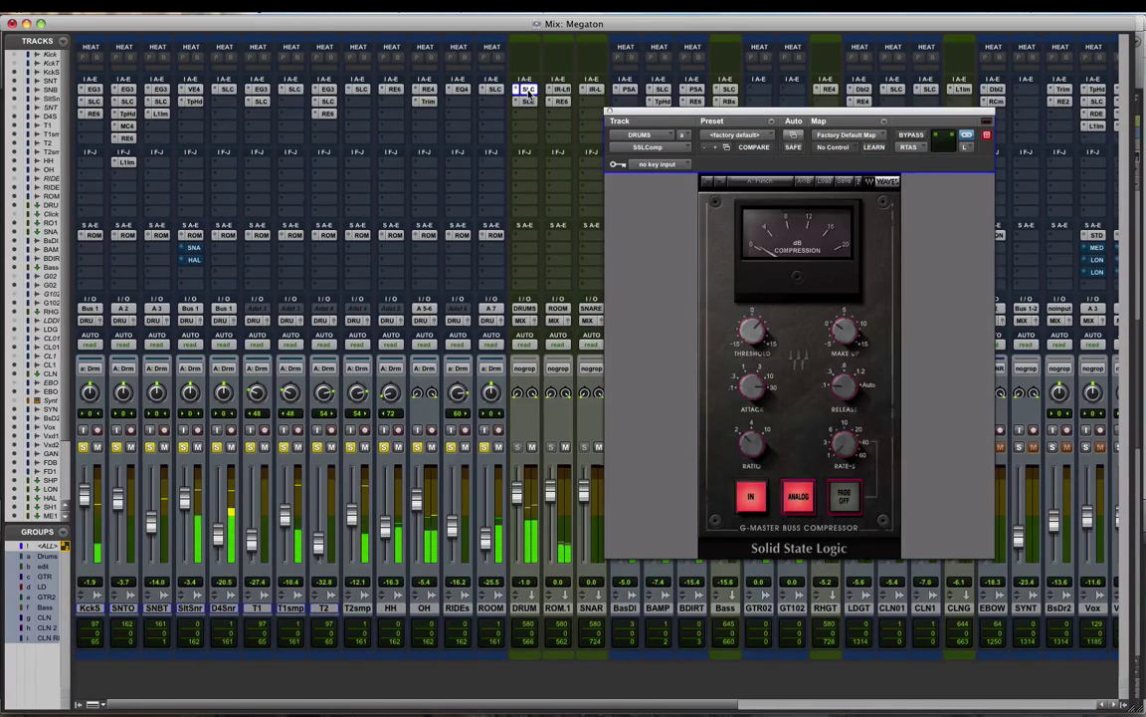
click(529, 101)
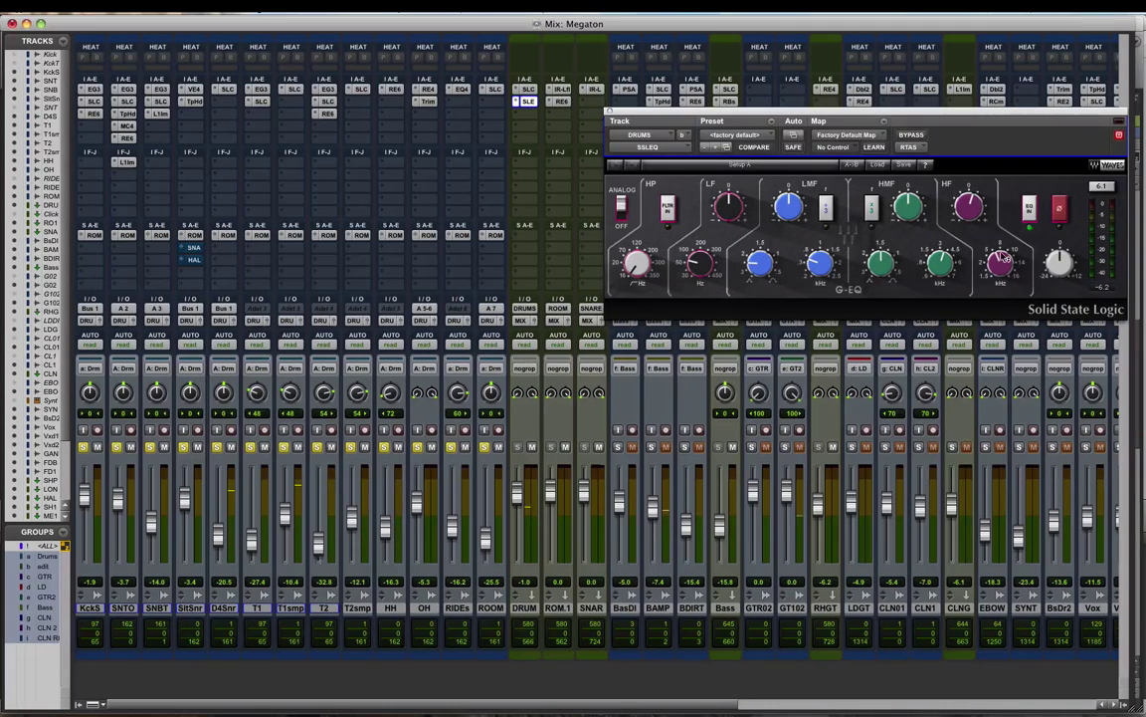
click(611, 116)
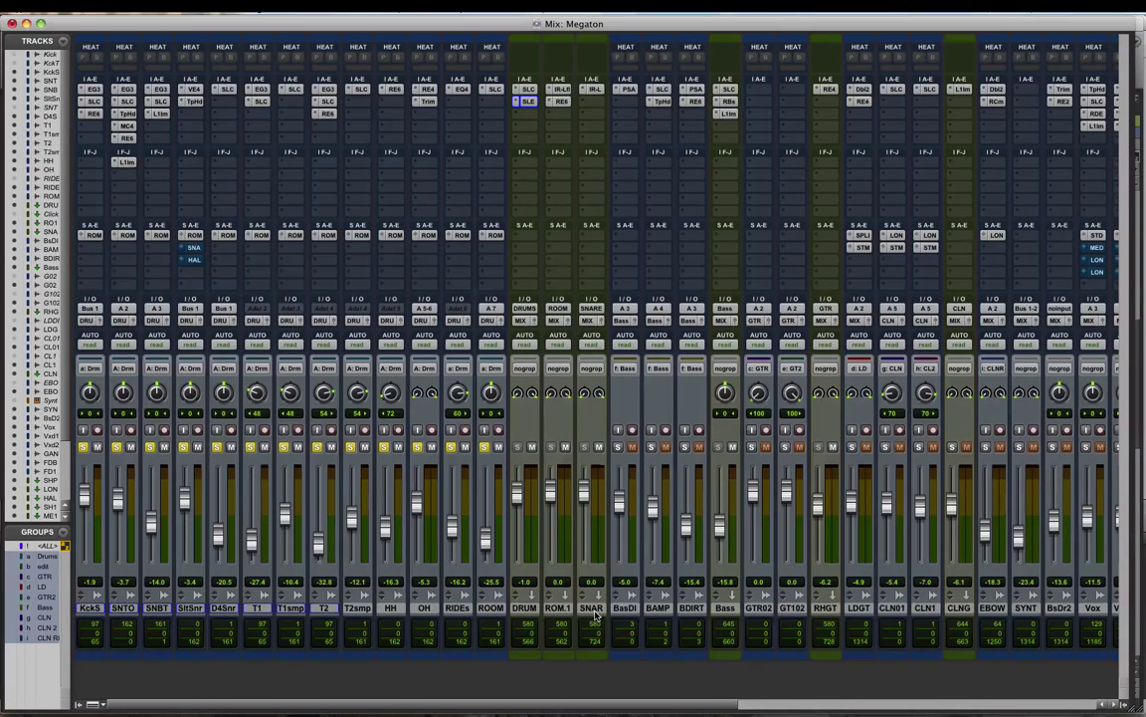
Select the ROM.1 reverb return and compare the drums with it muted and unmuted during playback, leaving it unmuted.
click(561, 608)
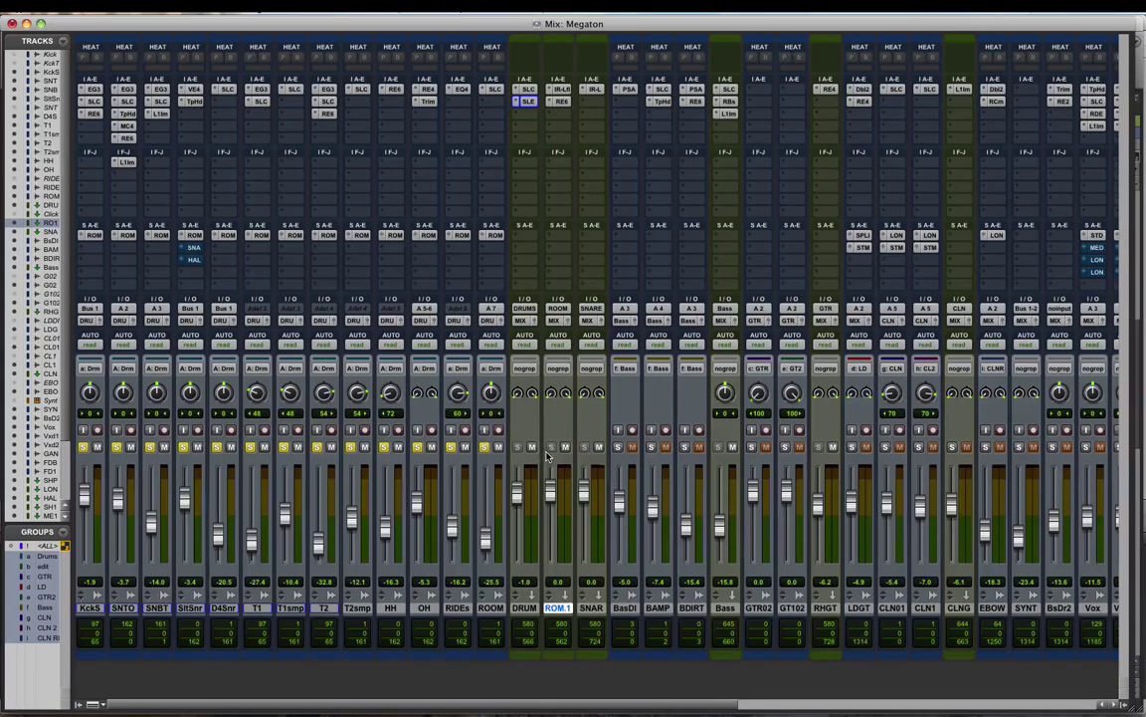
key(space)
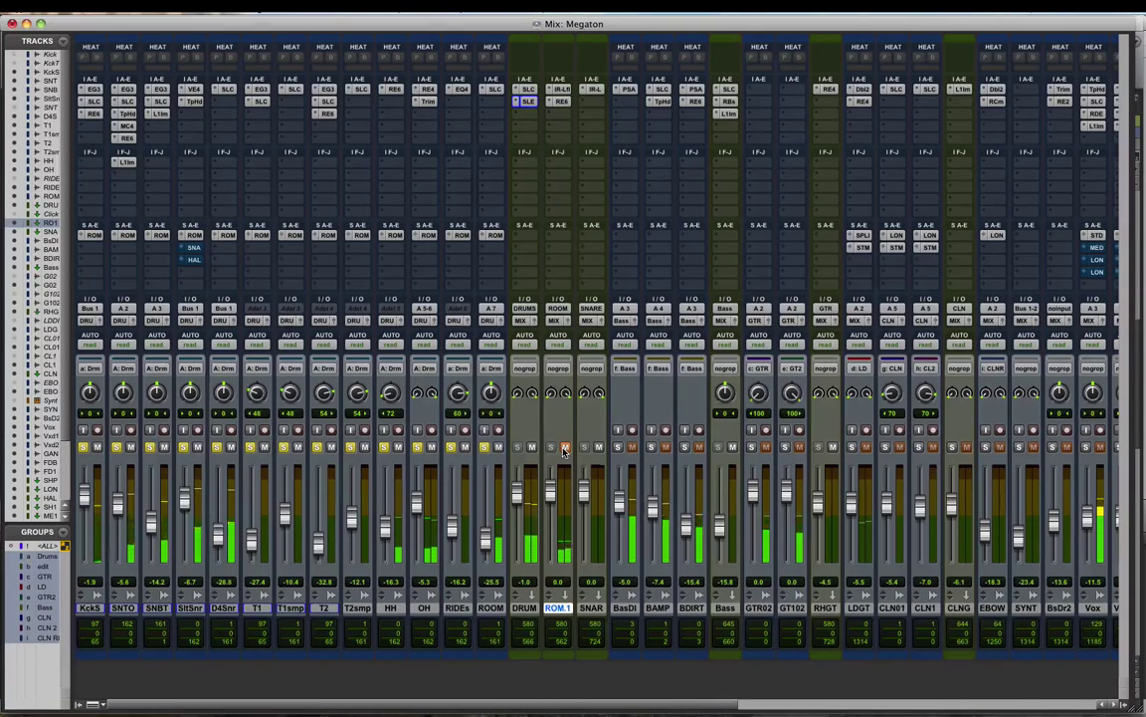
click(565, 448)
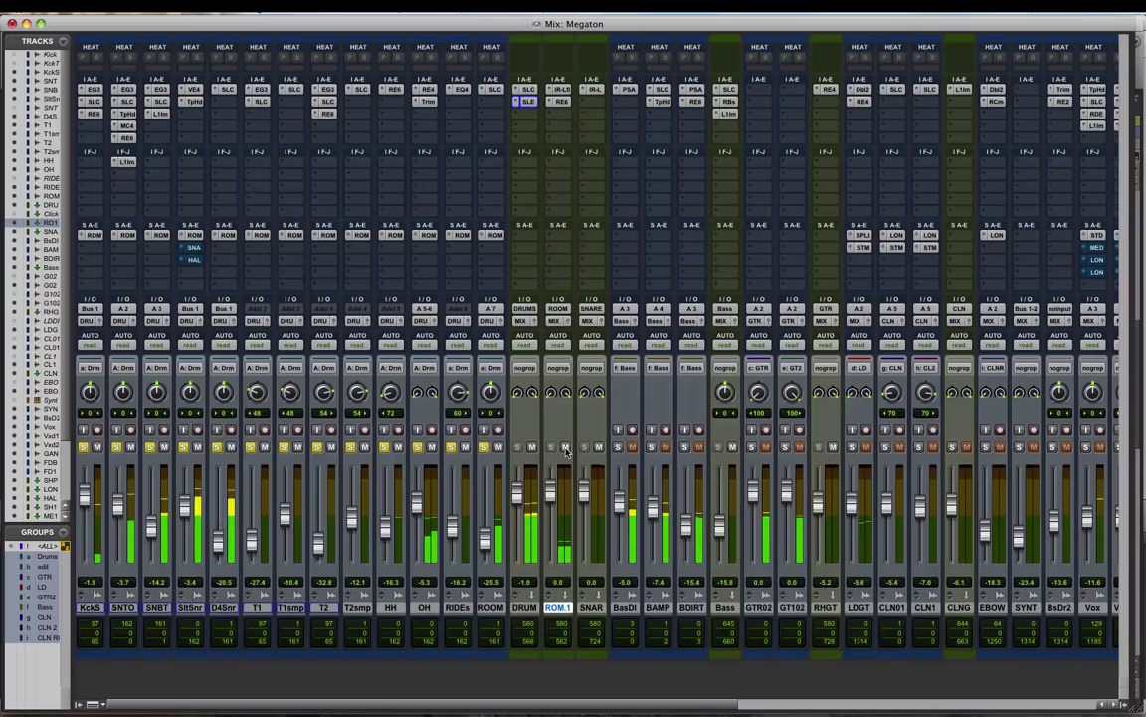
Review ROM.1's IR-L full reverb and REQ 6 equalizer, close the plug-in window and select the DRUMS bus.
click(561, 90)
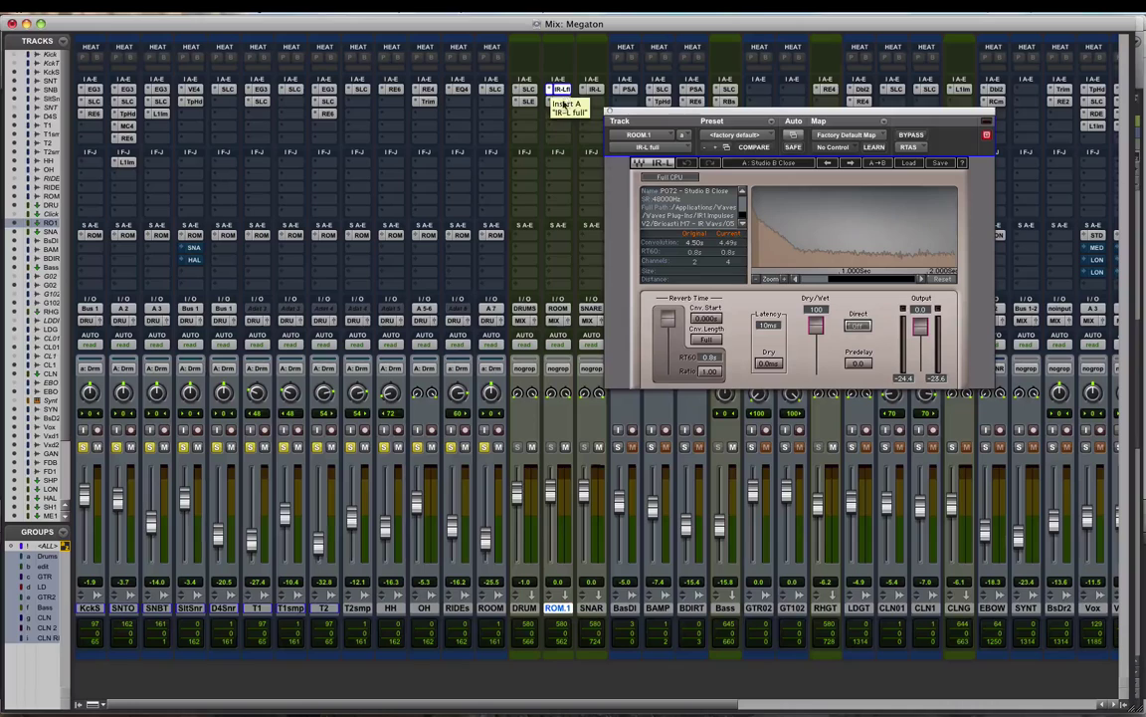
click(562, 102)
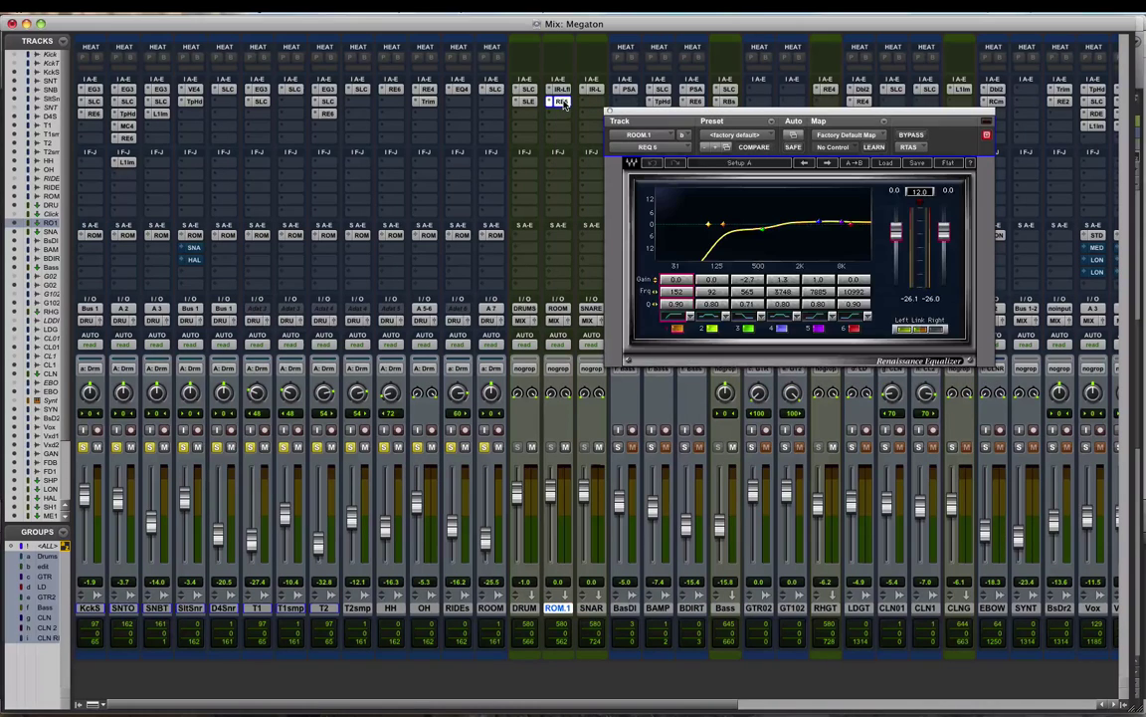
click(563, 103)
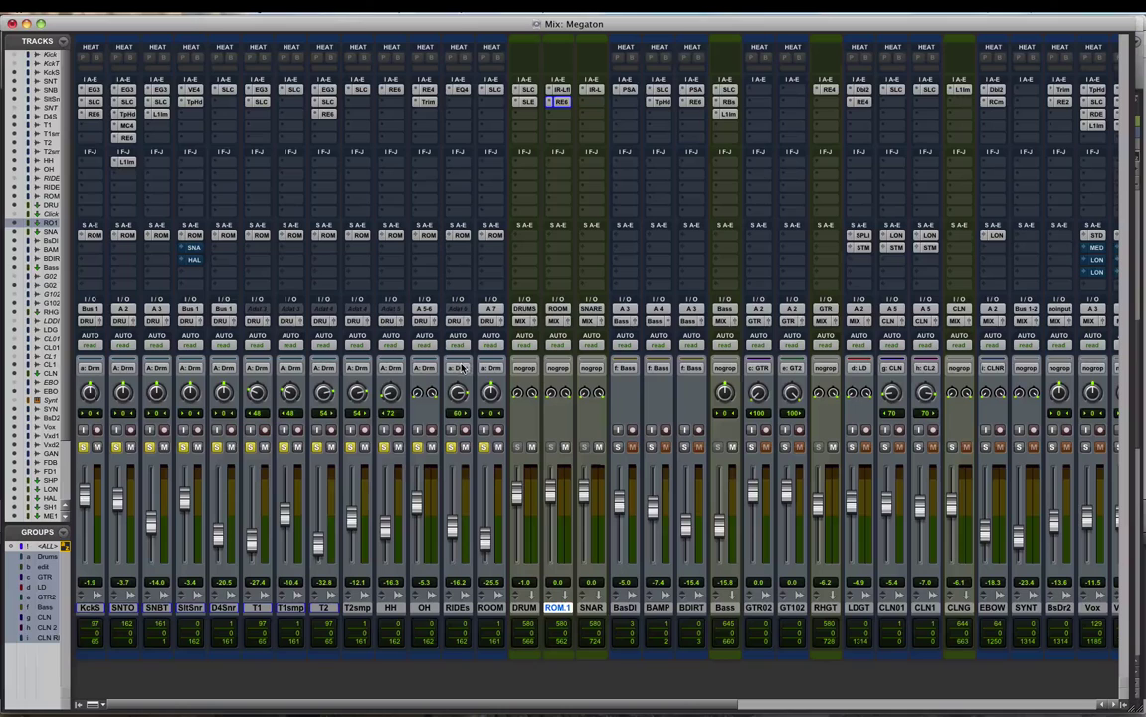
click(535, 608)
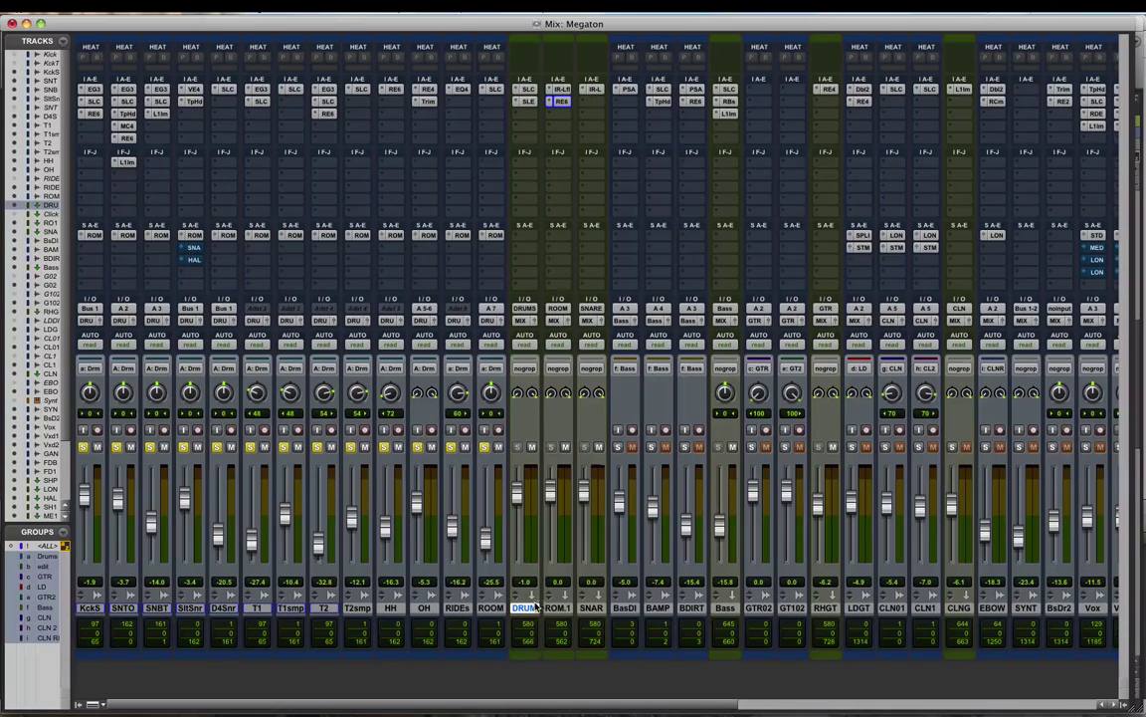
Clear the solos on the drum tracks and play the full mix, toggling the mute on the ROM.1 reverb return.
click(485, 449)
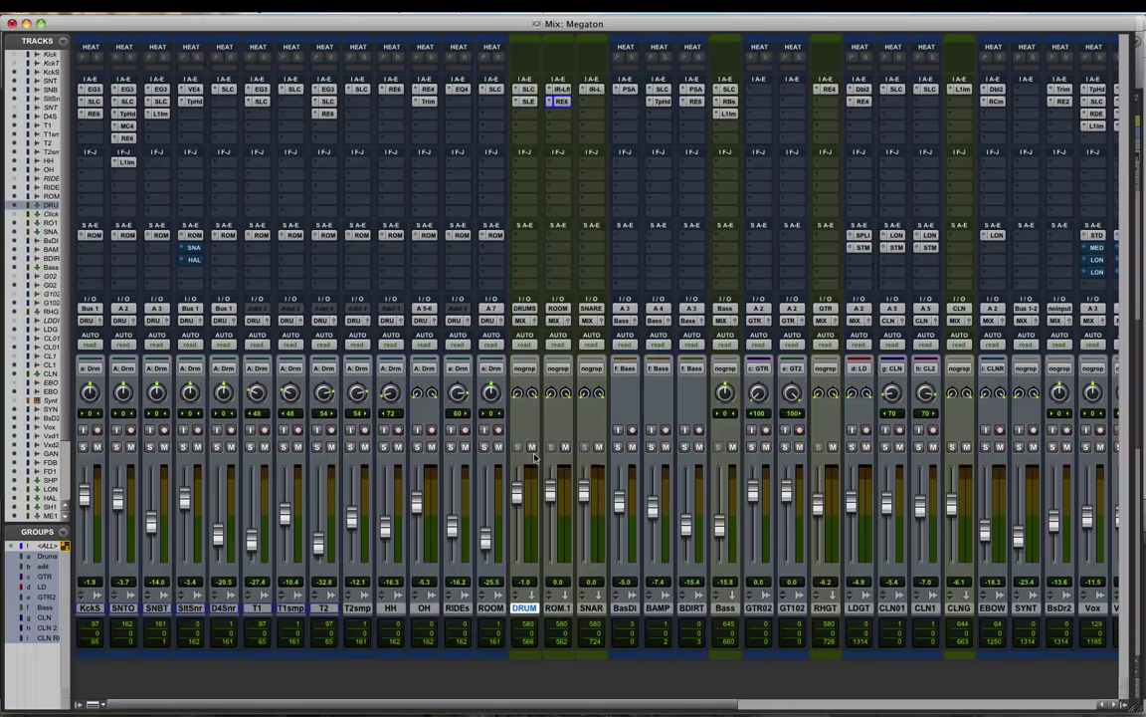
key(space)
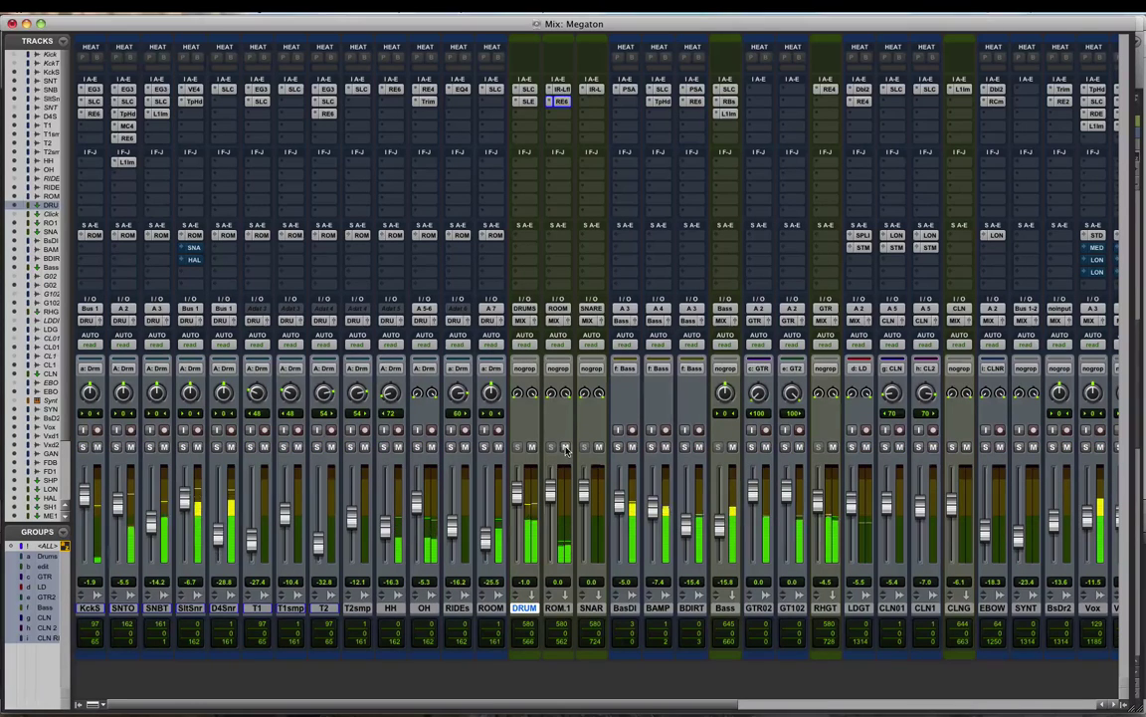
click(566, 449)
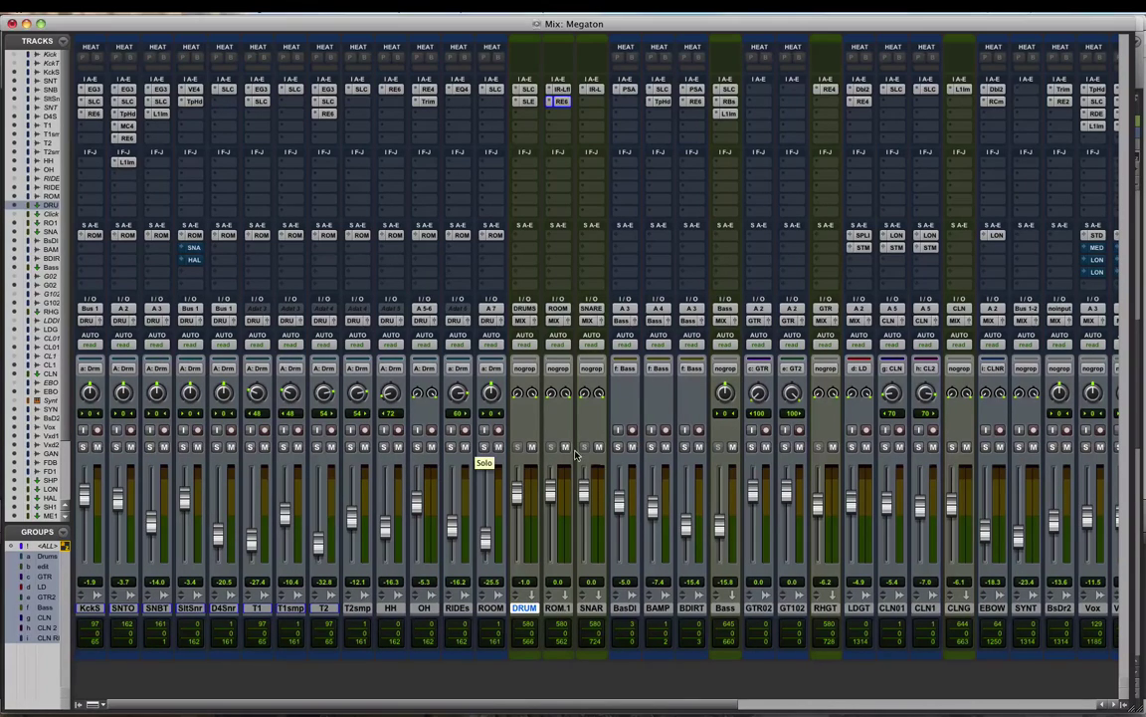
Select the SNAR return, move on to select the GTR02 and GT102 guitar tracks together, and switch to the Edit window.
click(591, 607)
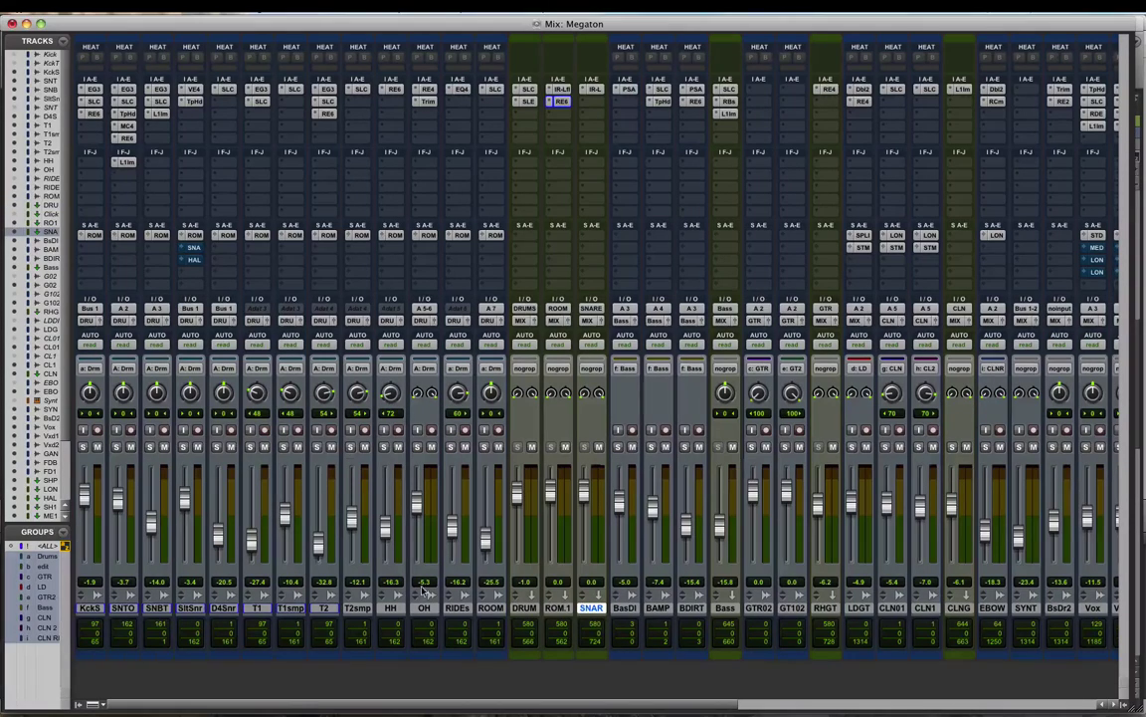
drag(527, 707, 621, 702)
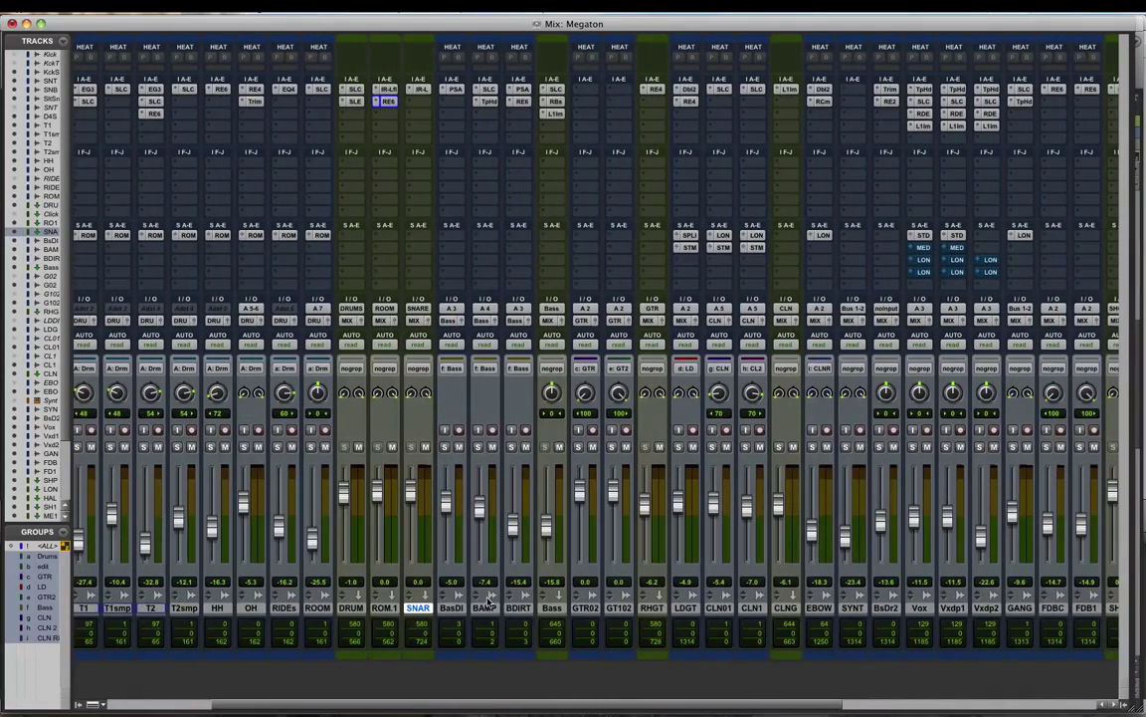
scroll(614, 548, right, 5)
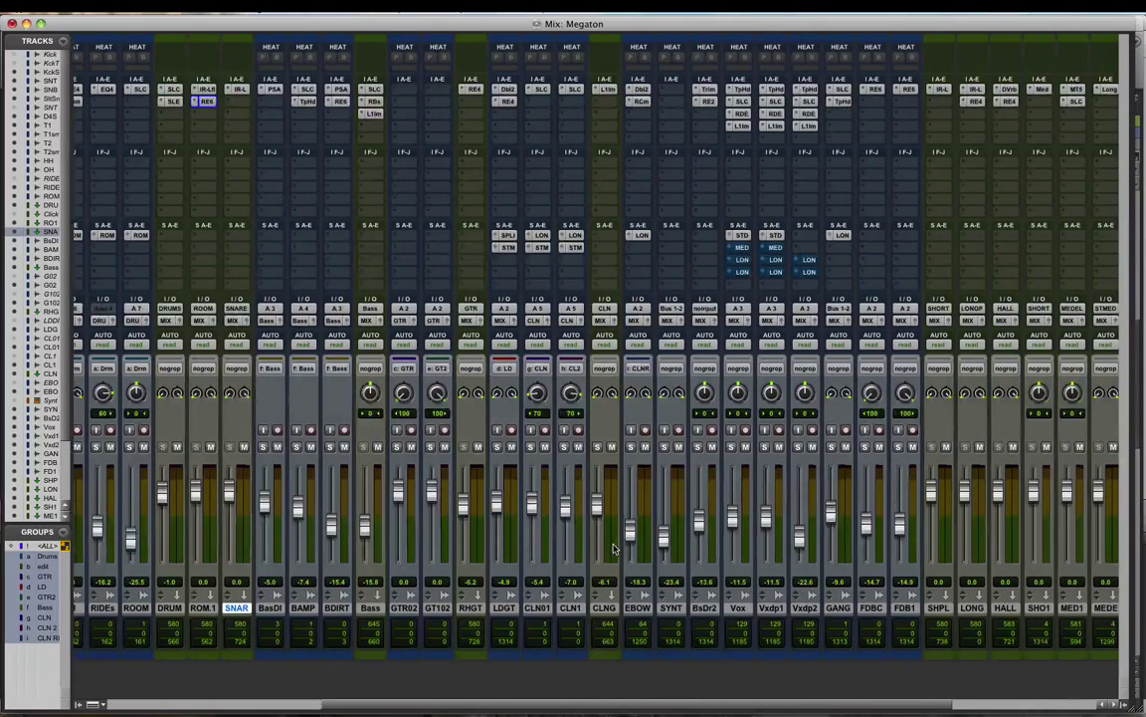
click(406, 608)
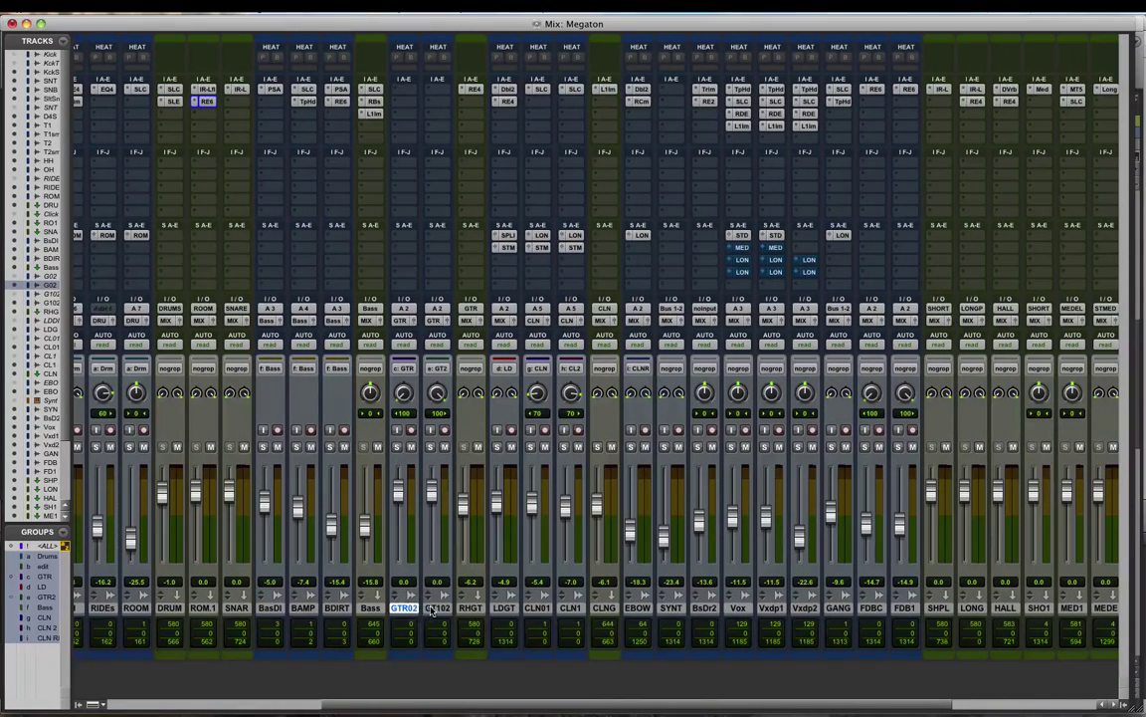
shift+click(434, 609)
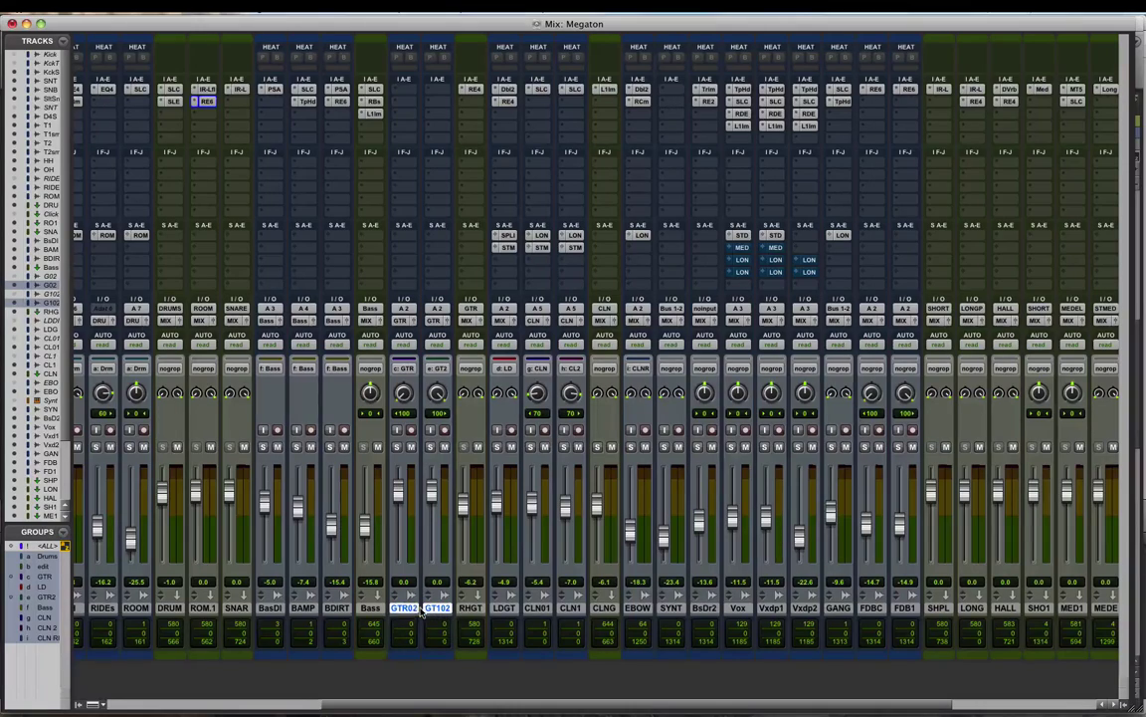
key(super+equal)
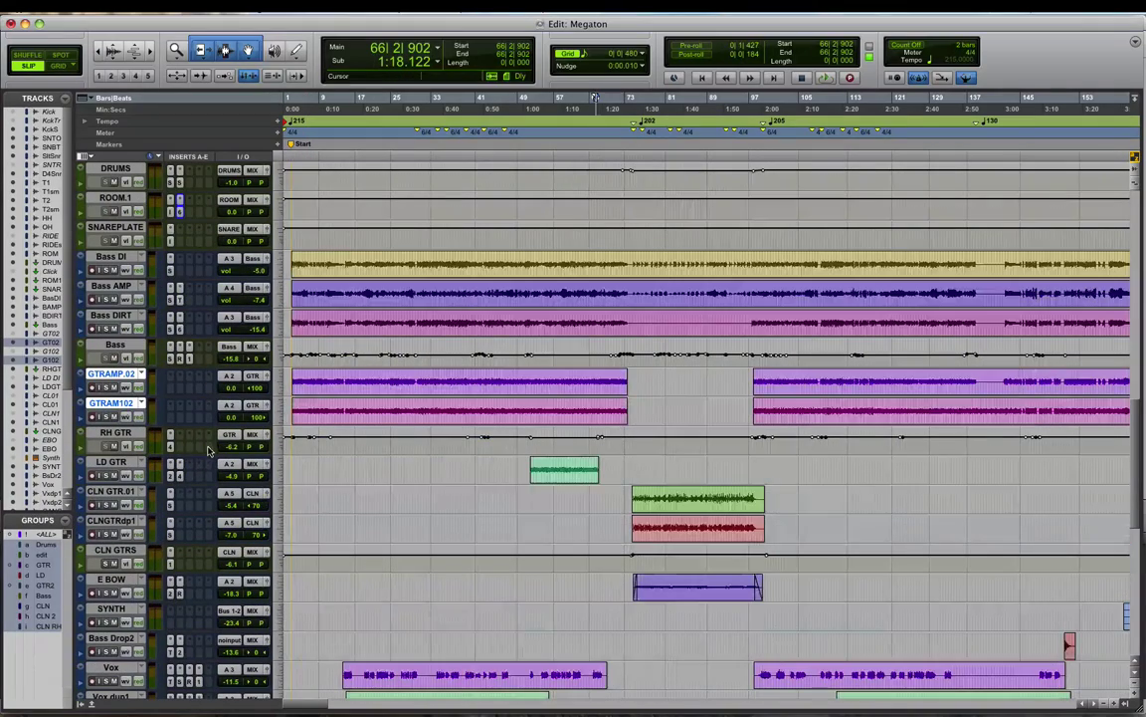
Enlarge the GTRAMP.02, GTRAM102 and RH GTR tracks and solo the two guitar amp tracks.
drag(350, 378, 364, 406)
key(ctrl+Up)
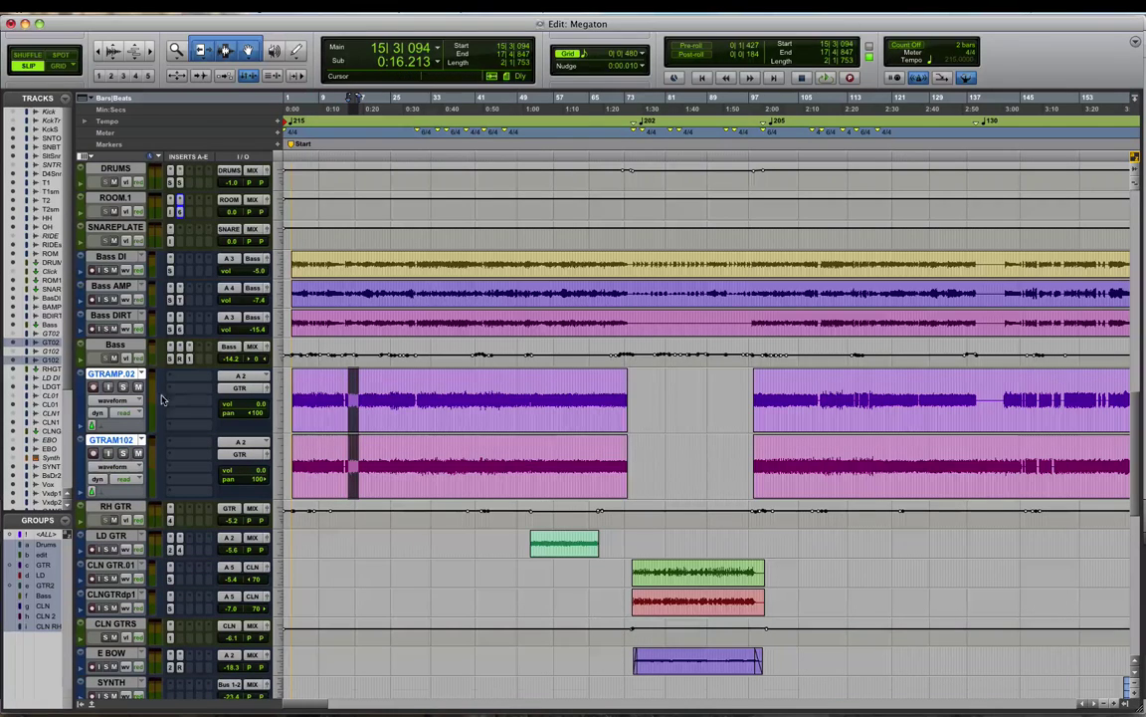
click(123, 387)
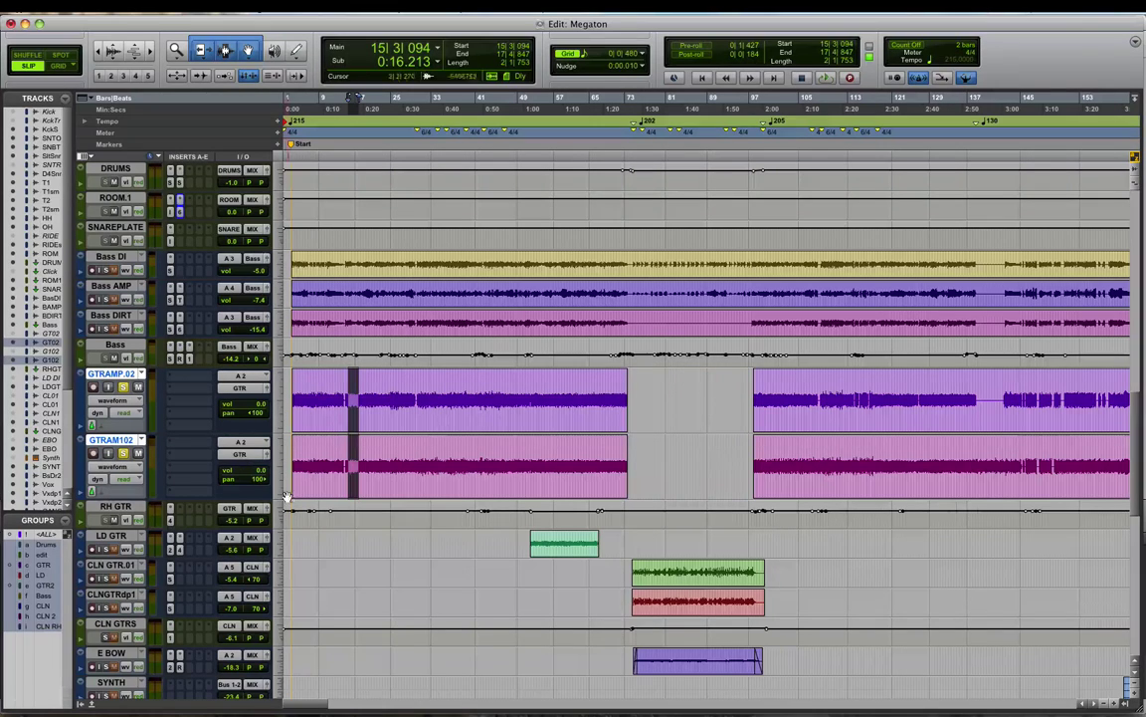
click(341, 517)
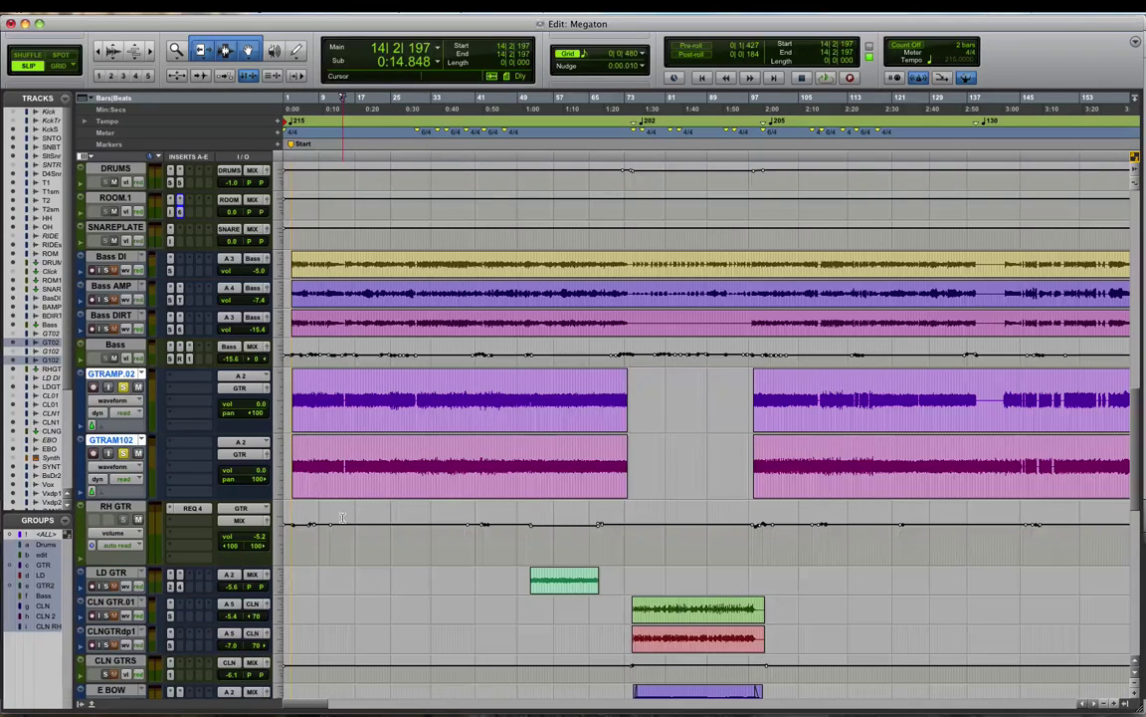
Play the soloed guitars from about bar 2, review the REQ 4 equalizer on the RH GTR bus, and stop playback.
click(298, 468)
key(super+bracketright)
click(309, 387)
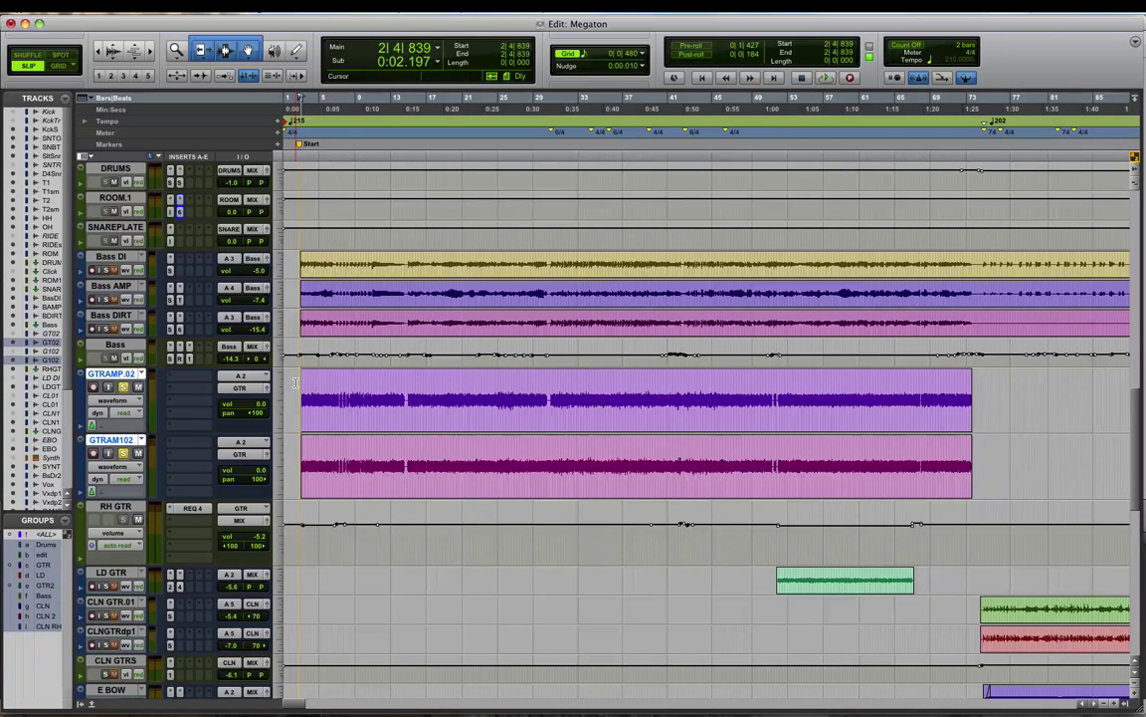
key(space)
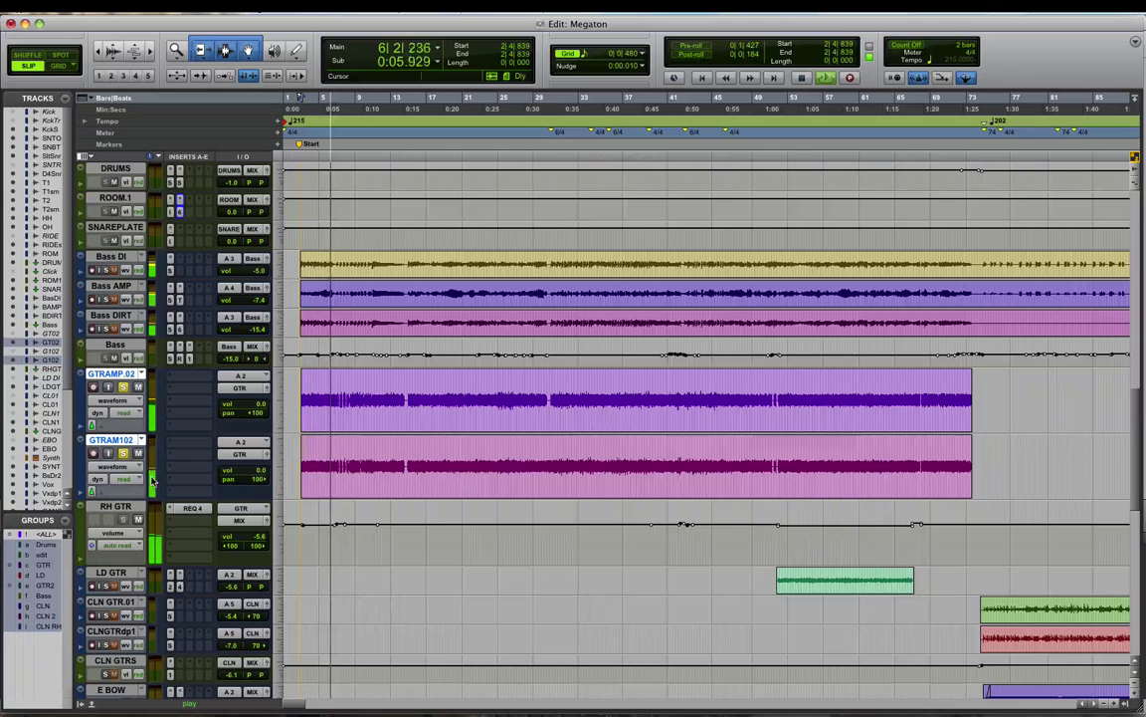
click(200, 511)
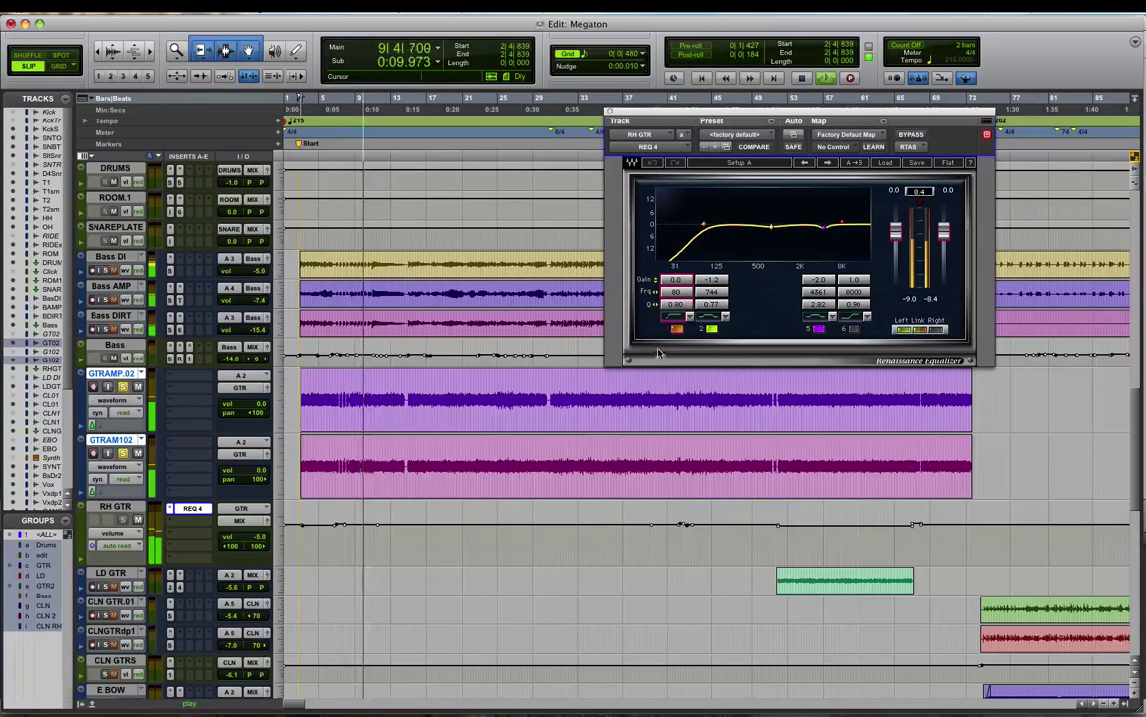
key(space)
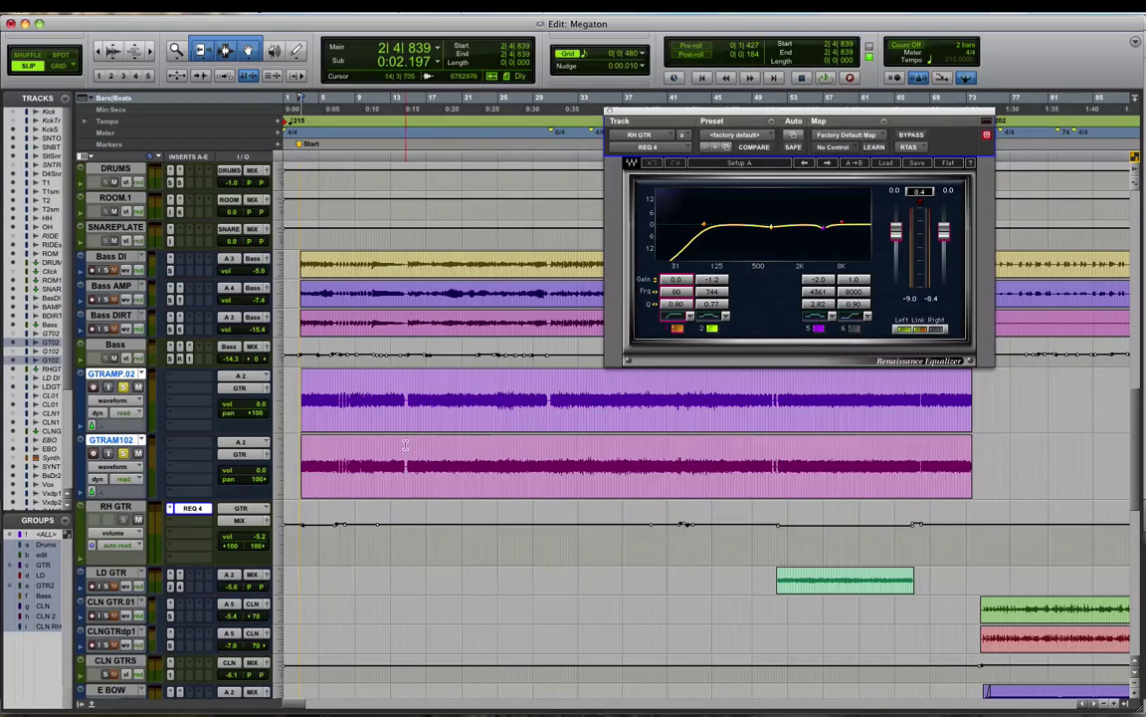
Play the guitars from about bar 15 and compare them with the RH GTR REQ 4 bypassed and active, leaving it active.
click(409, 388)
key(space)
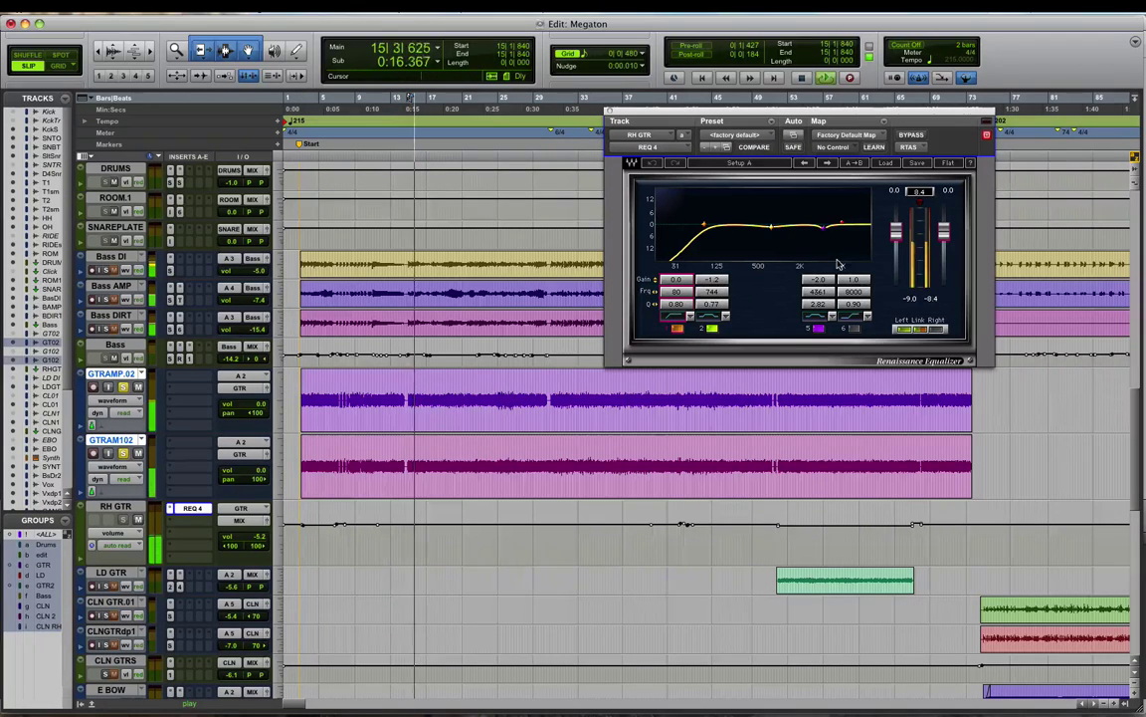
click(908, 134)
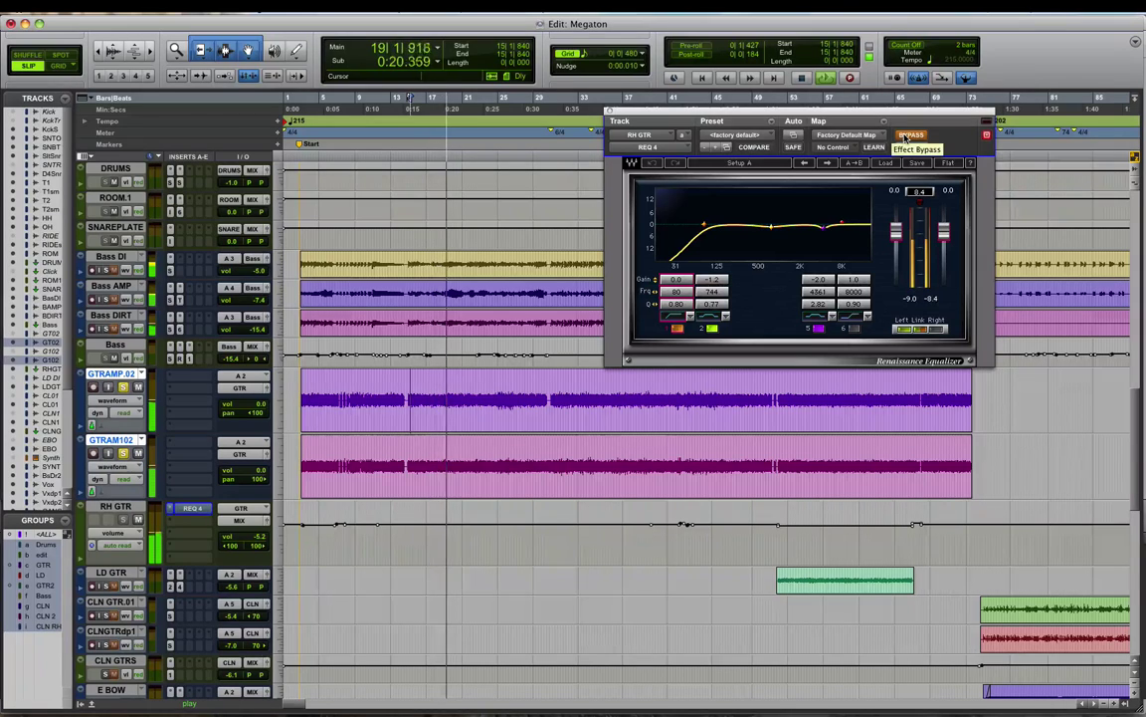
click(906, 134)
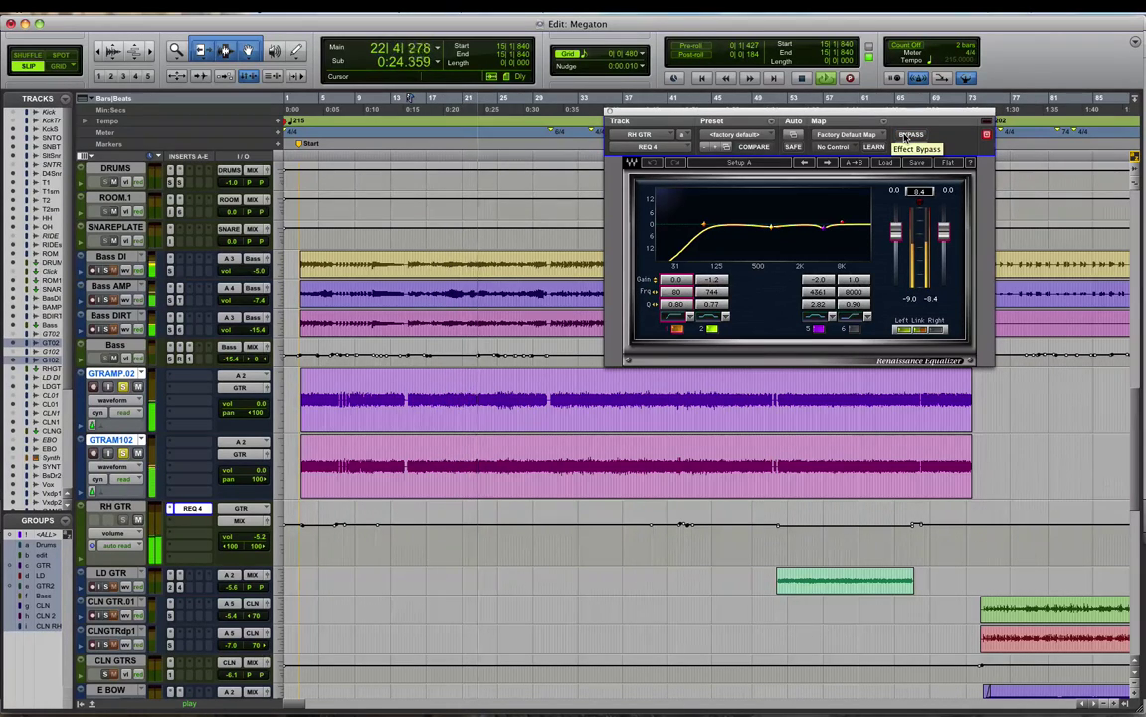
click(906, 135)
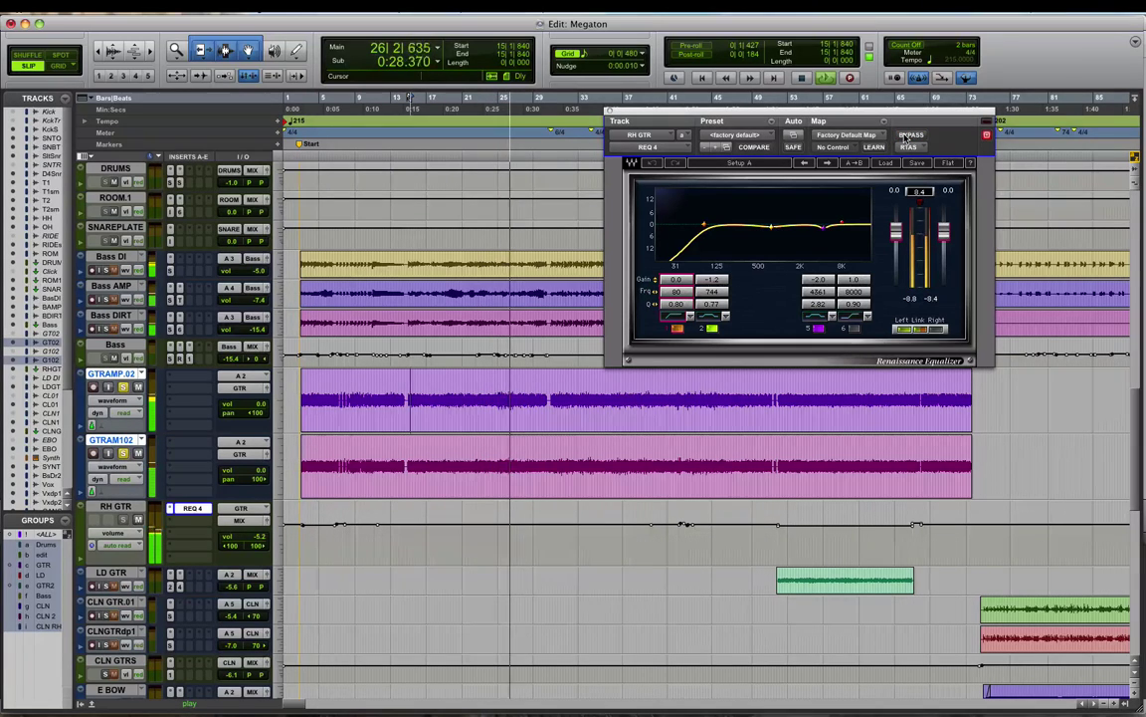
click(907, 135)
click(907, 135)
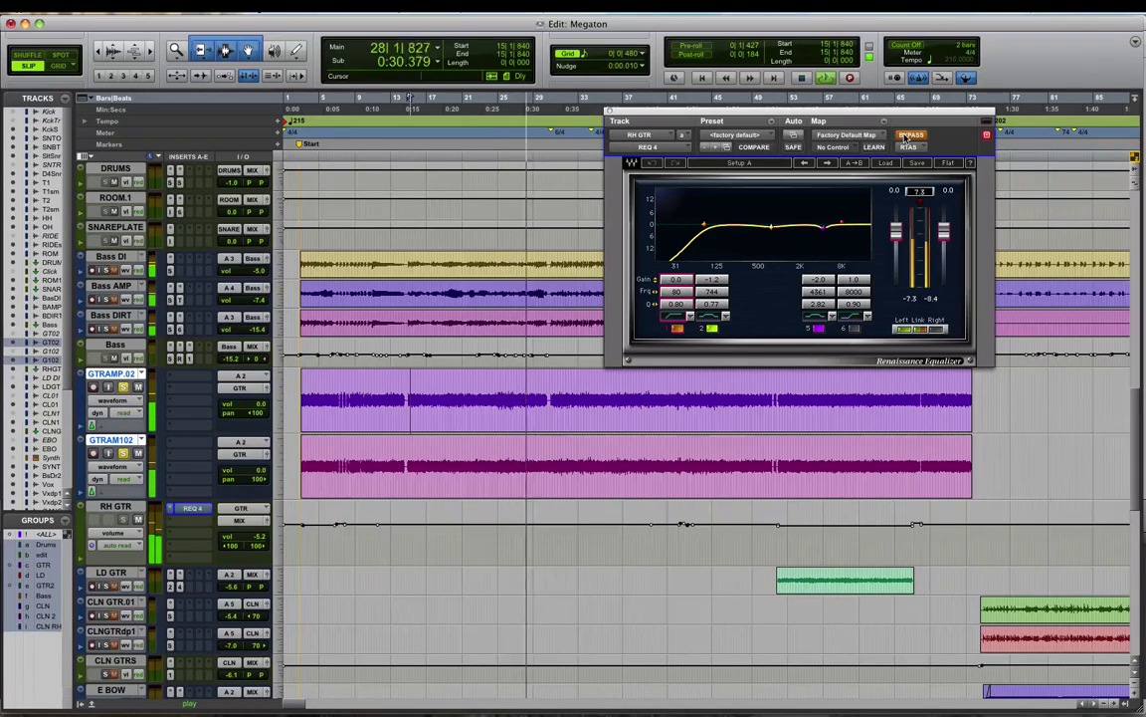
click(907, 135)
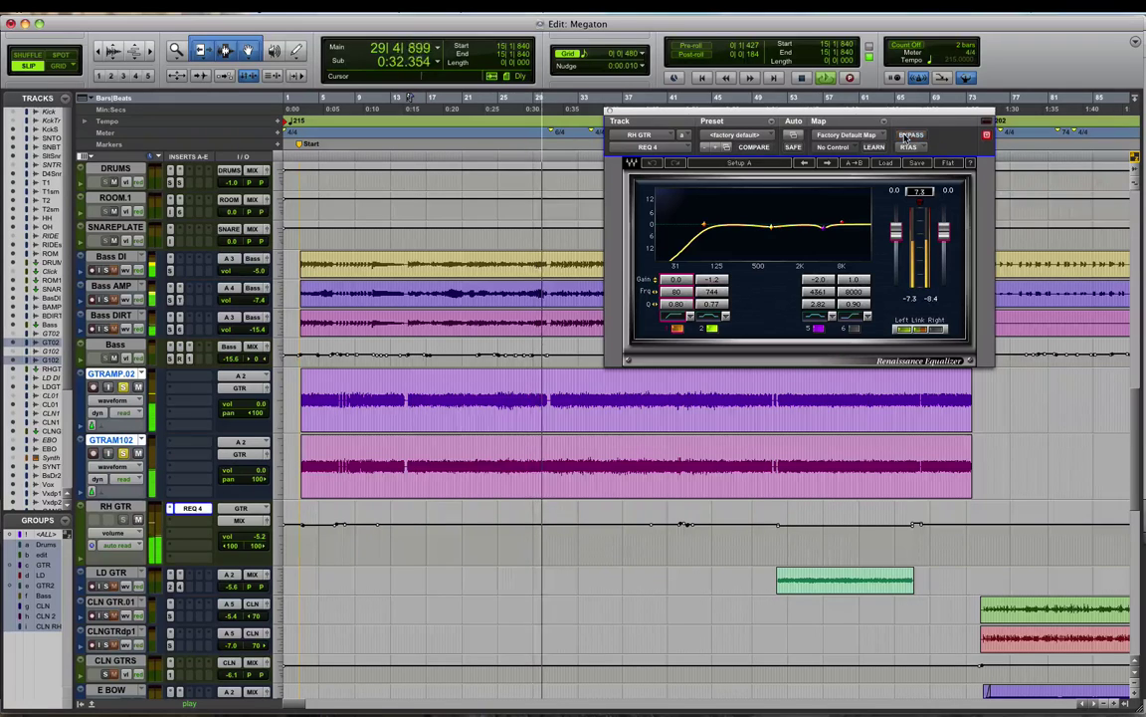
Toggle REQ 4 bands 1, 2 and 5 off and on during playback, then compare the whole equalizer bypassed and active, leaving everything on.
click(675, 329)
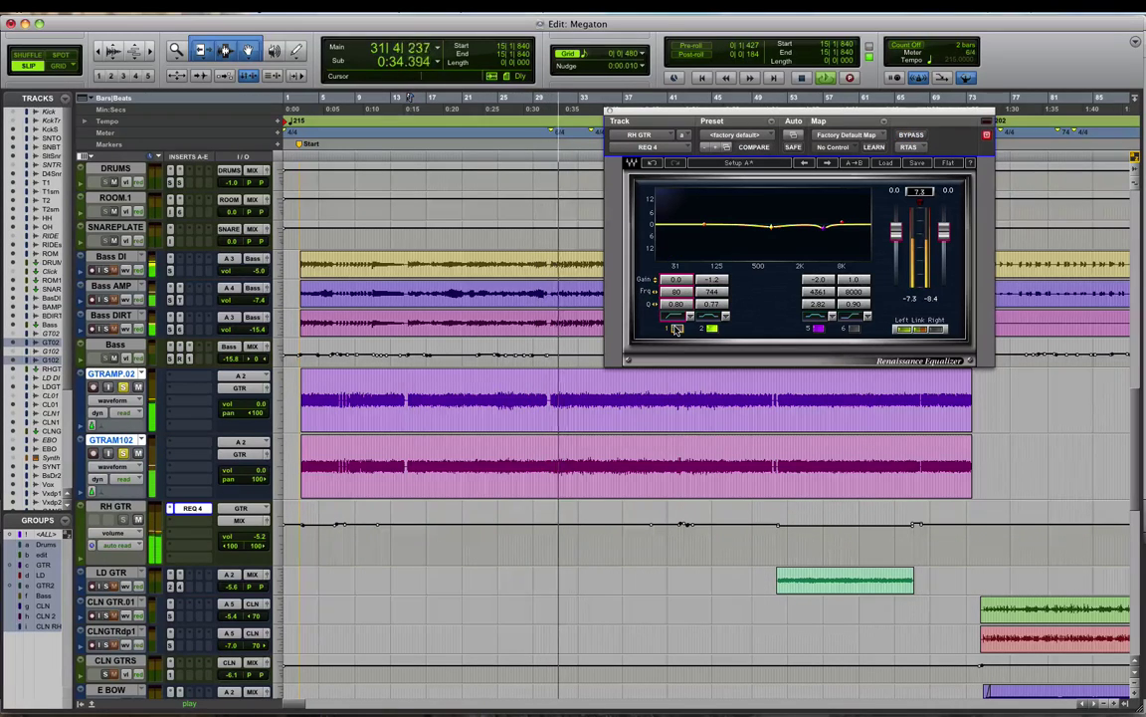
click(675, 328)
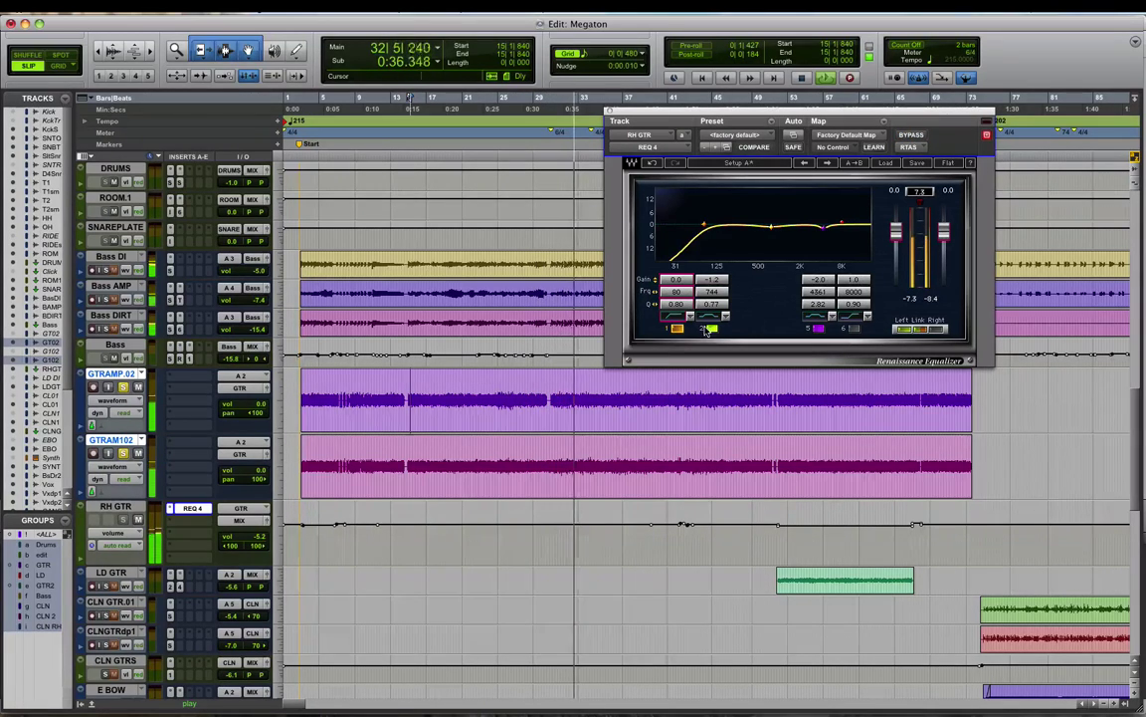
click(712, 329)
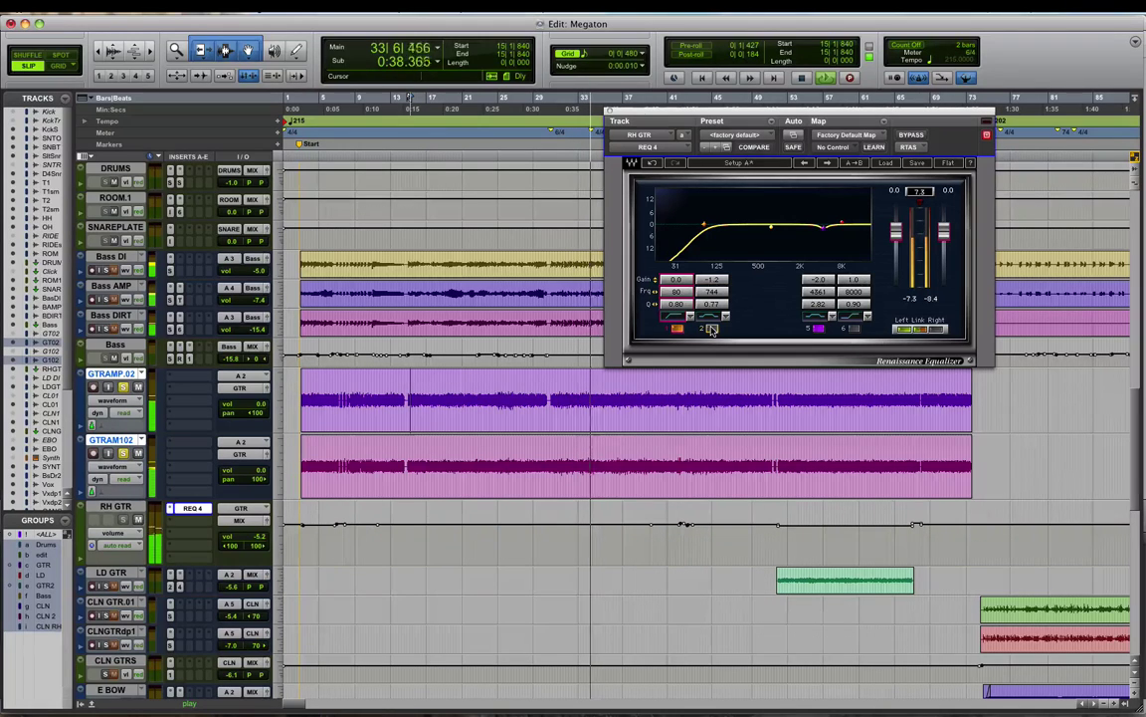
click(712, 328)
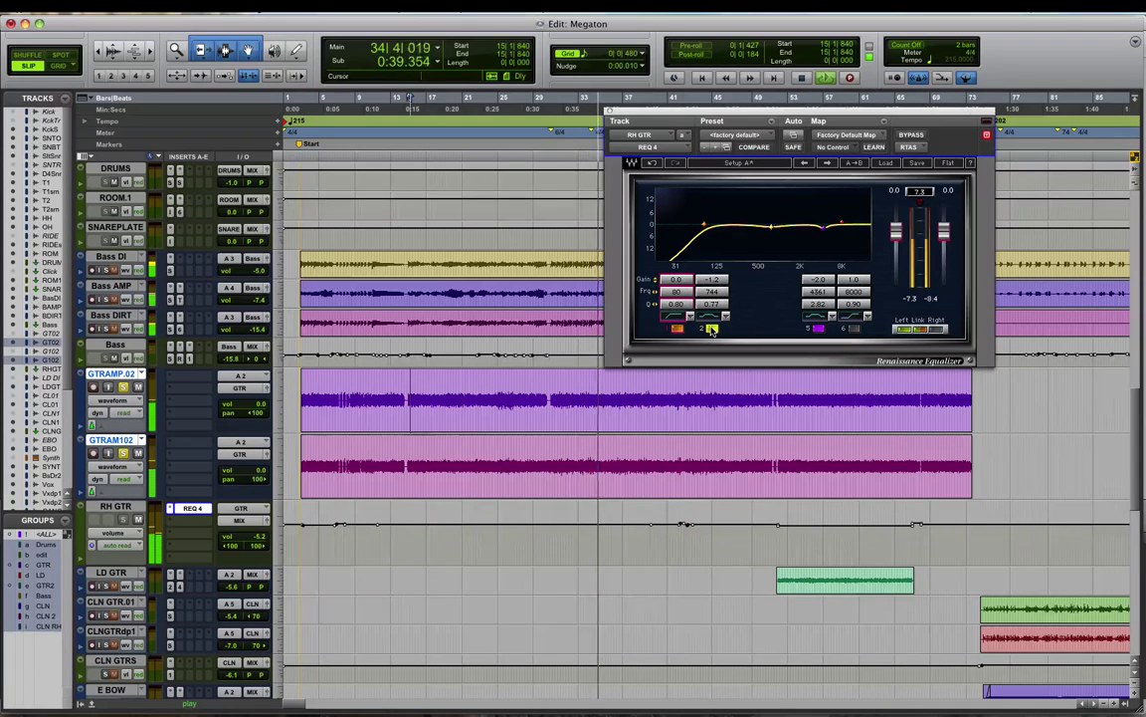
click(818, 329)
click(818, 329)
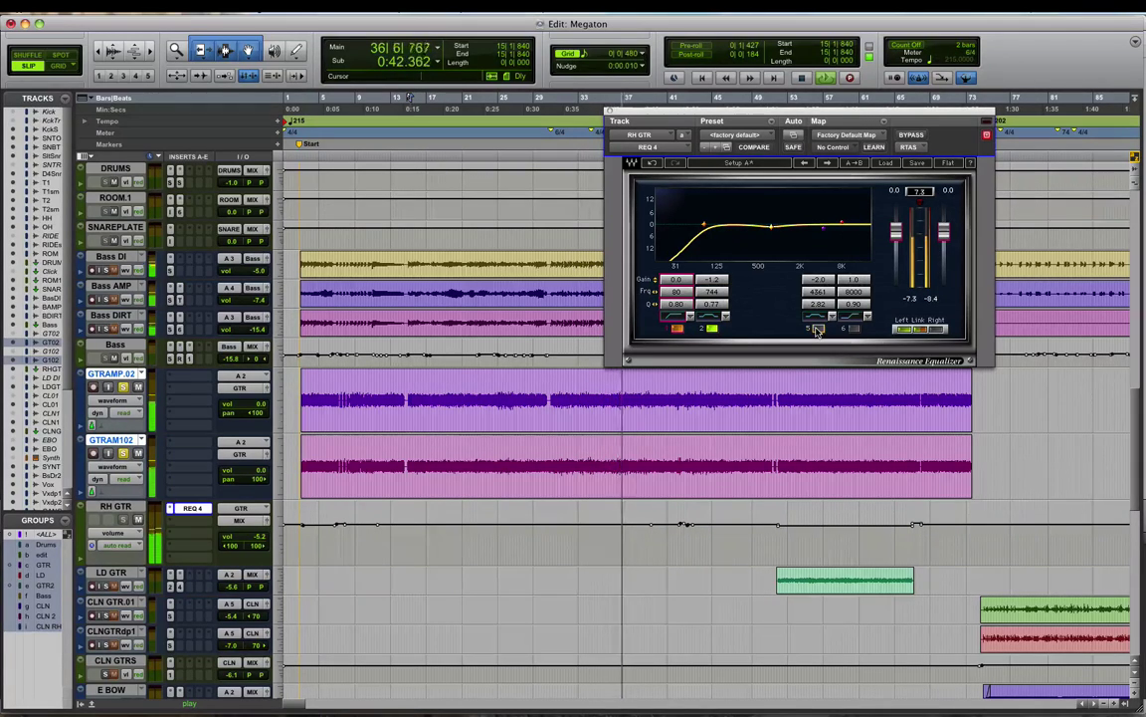
click(818, 329)
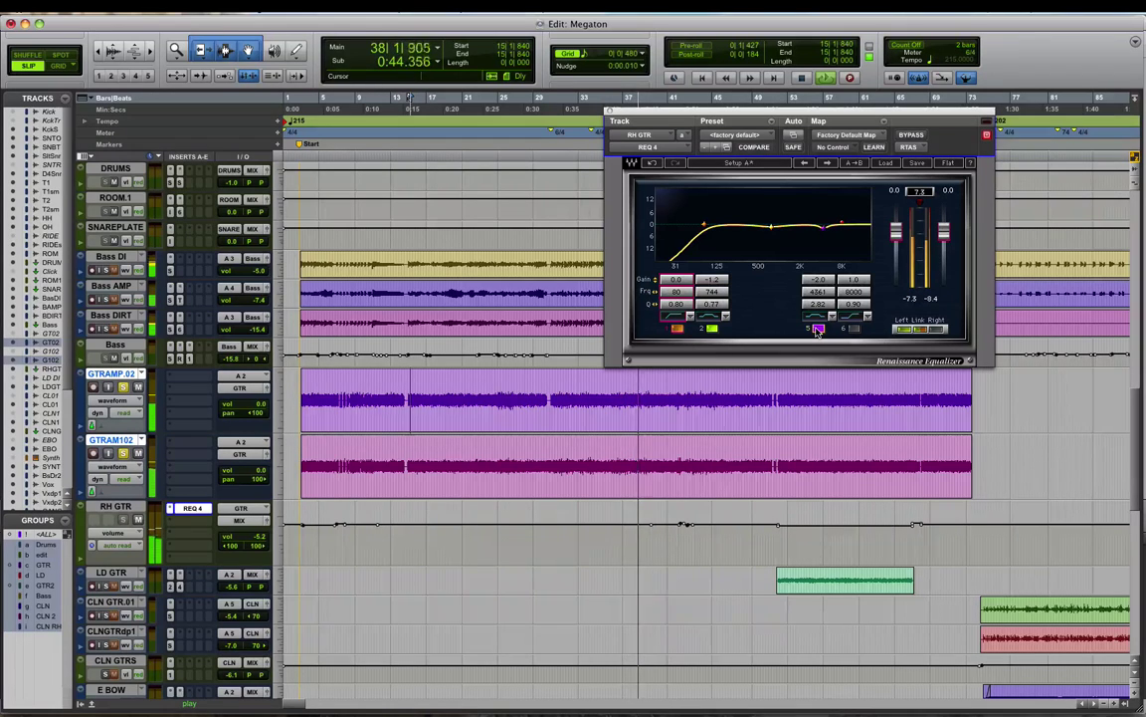
click(818, 329)
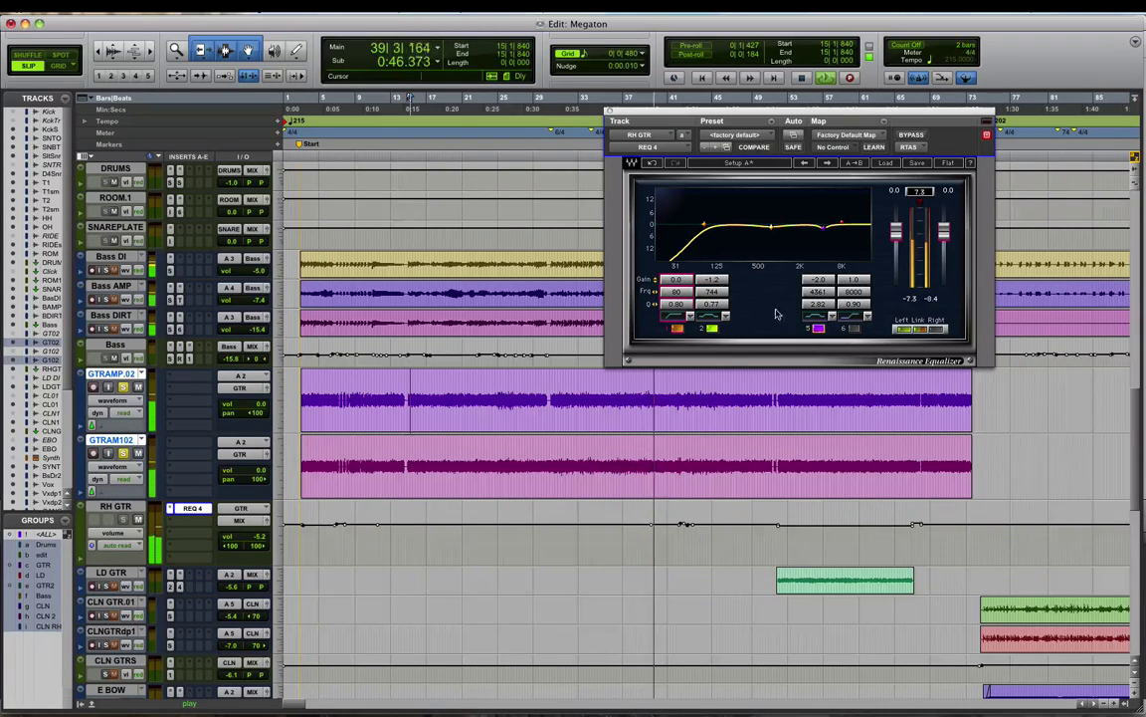
click(905, 134)
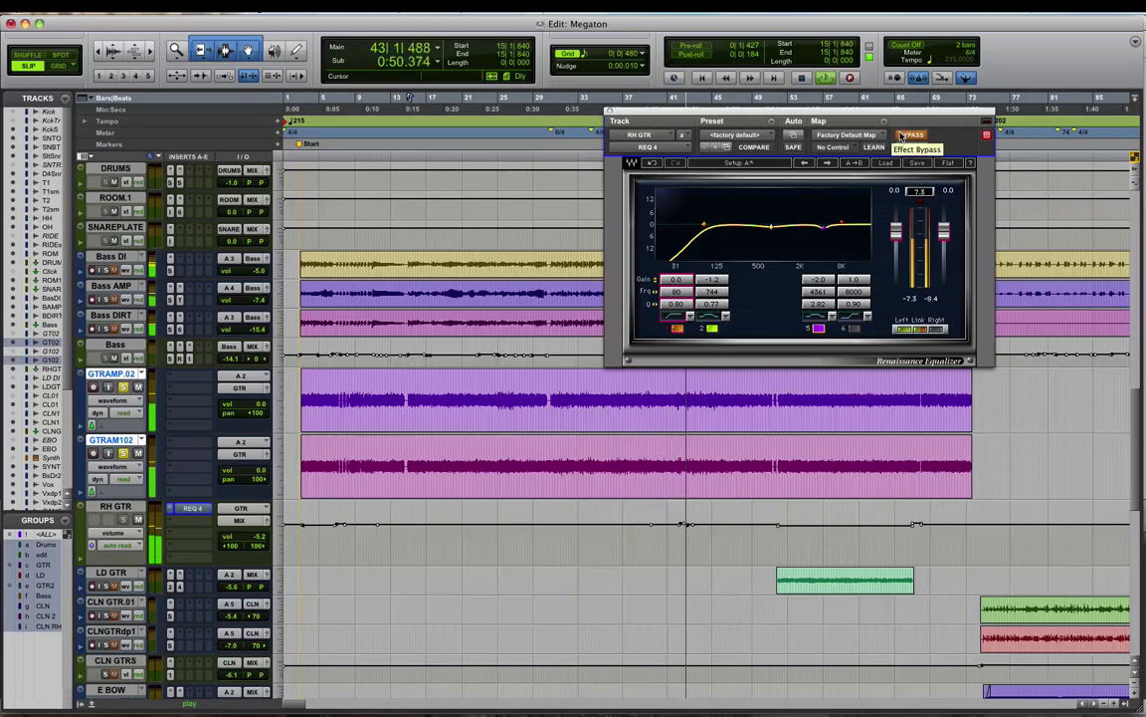
click(904, 134)
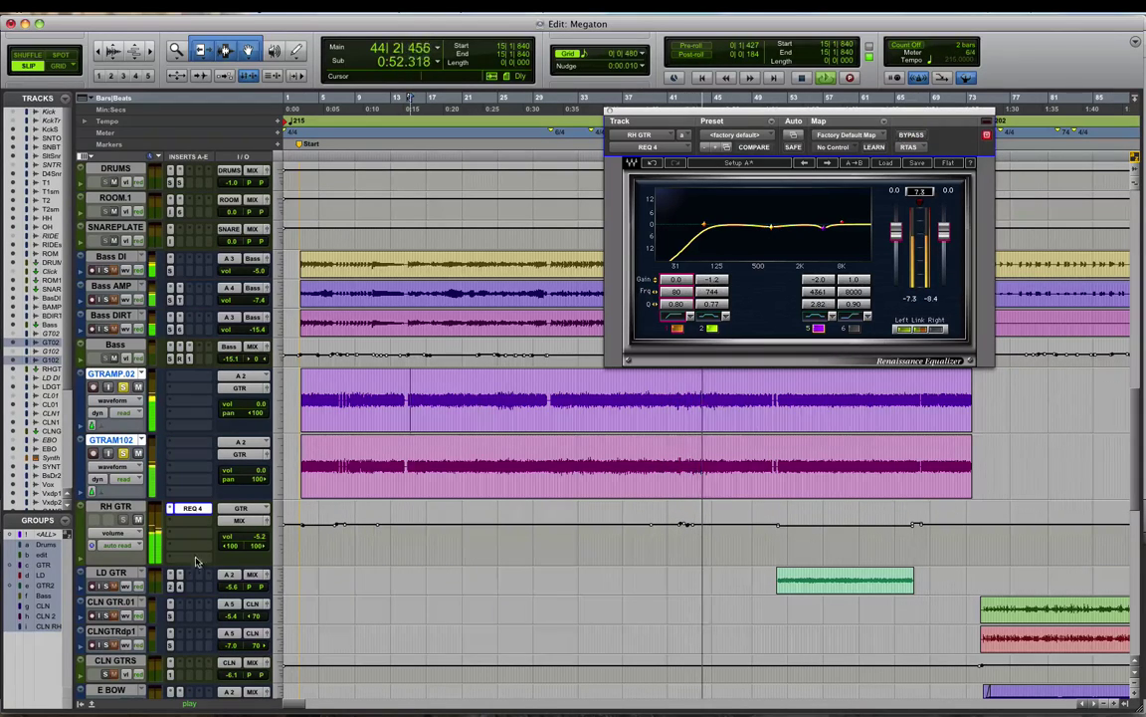
Stop playback, close the REQ 4 window, place the cursor at about bar 22 and return to the Mix window.
key(space)
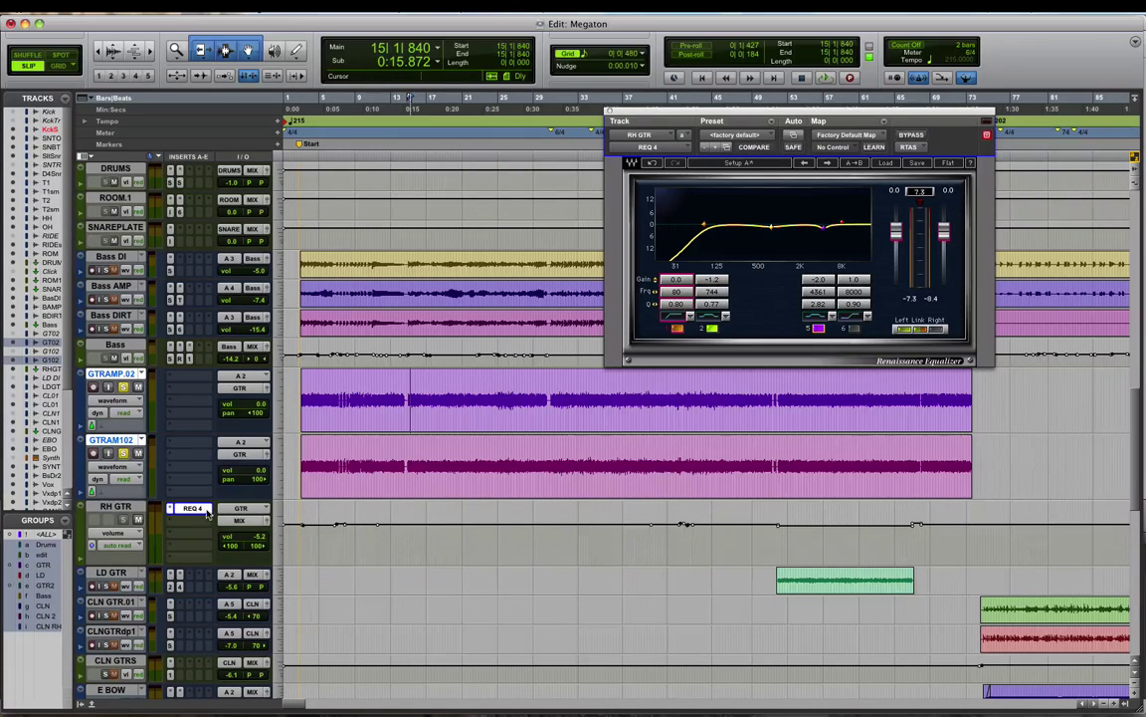
click(202, 508)
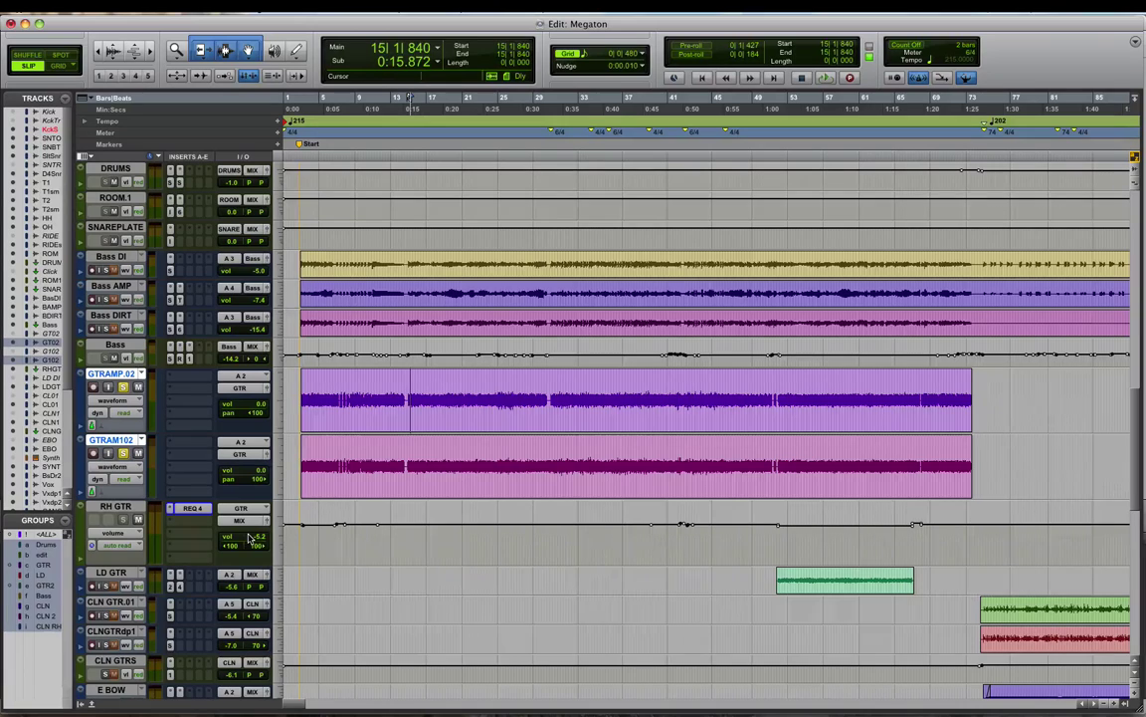
click(472, 533)
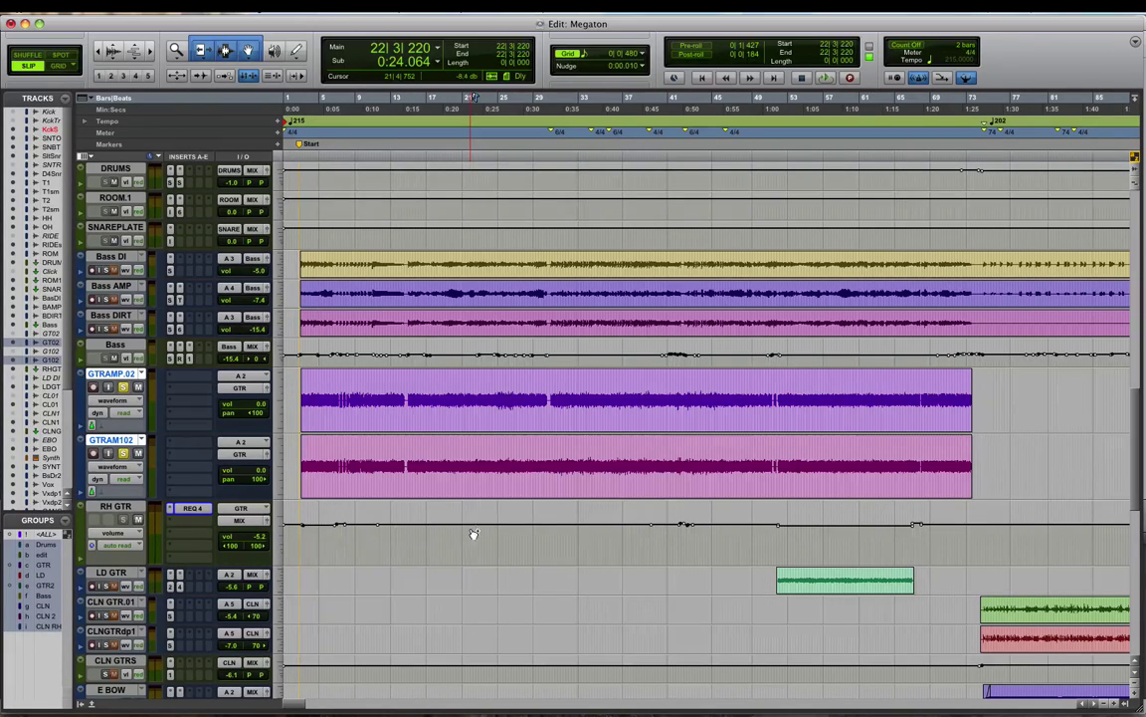
key(super+equal)
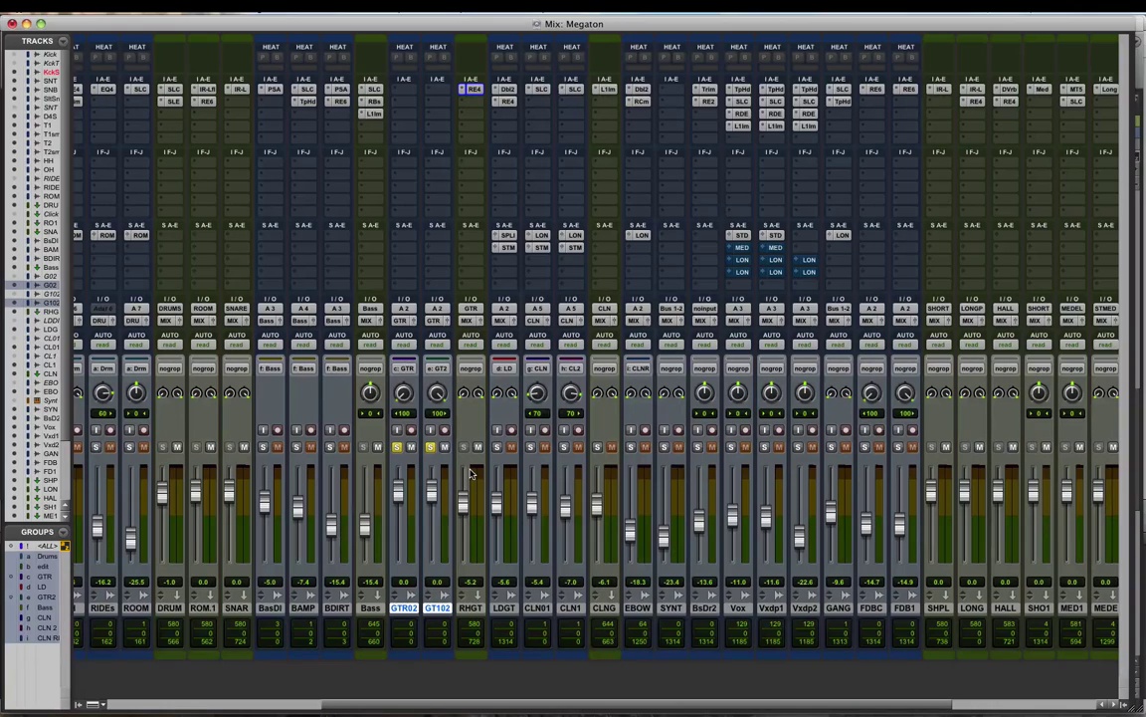
Switch to the Edit window, select across the Vox and Vox.dup1 tracks at about bar 12, and enlarge both tracks.
key(super+equal)
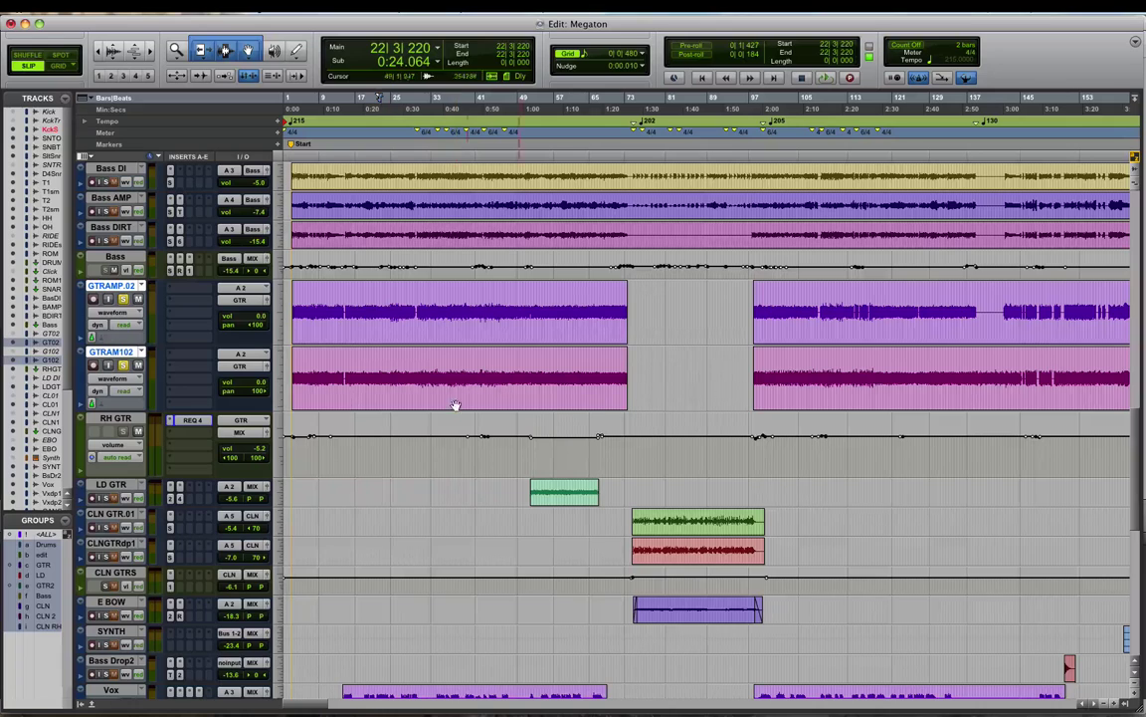
scroll(498, 428, down, 2)
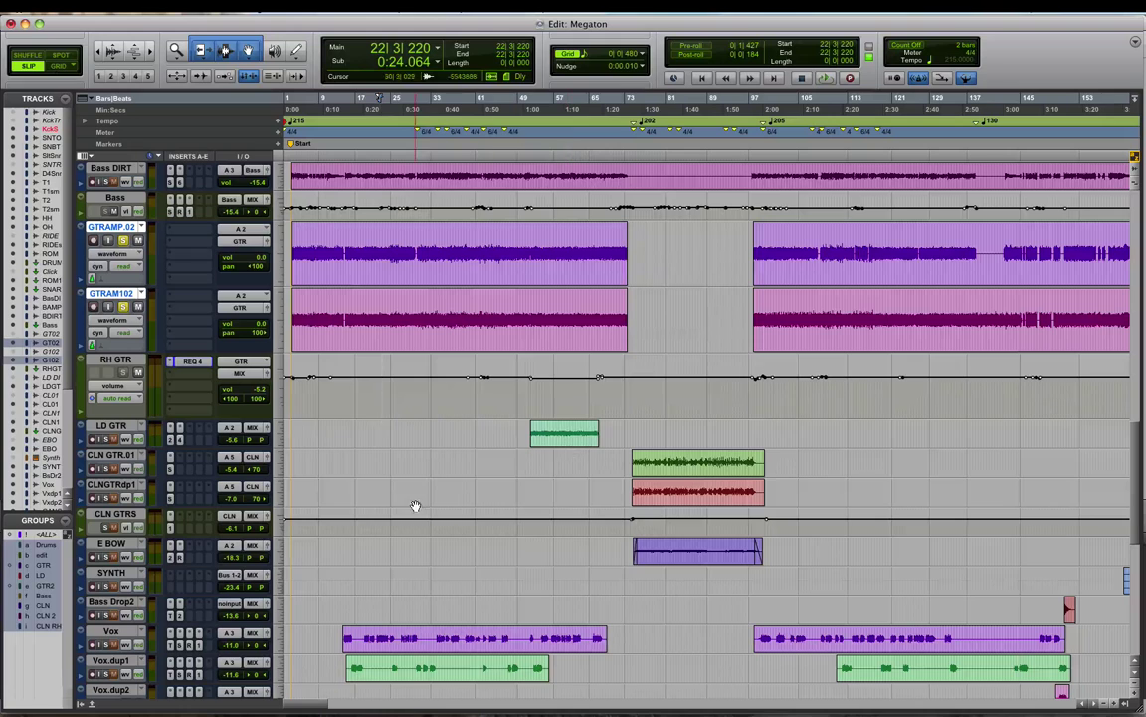
scroll(338, 338, down, 10)
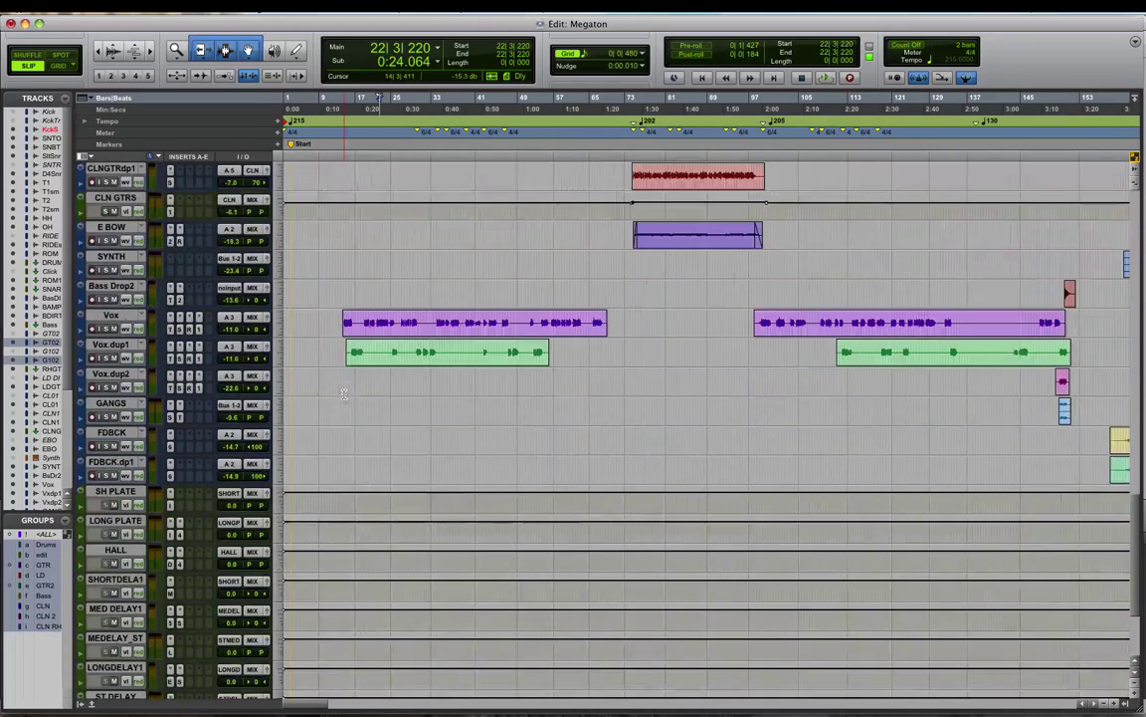
drag(334, 319, 338, 350)
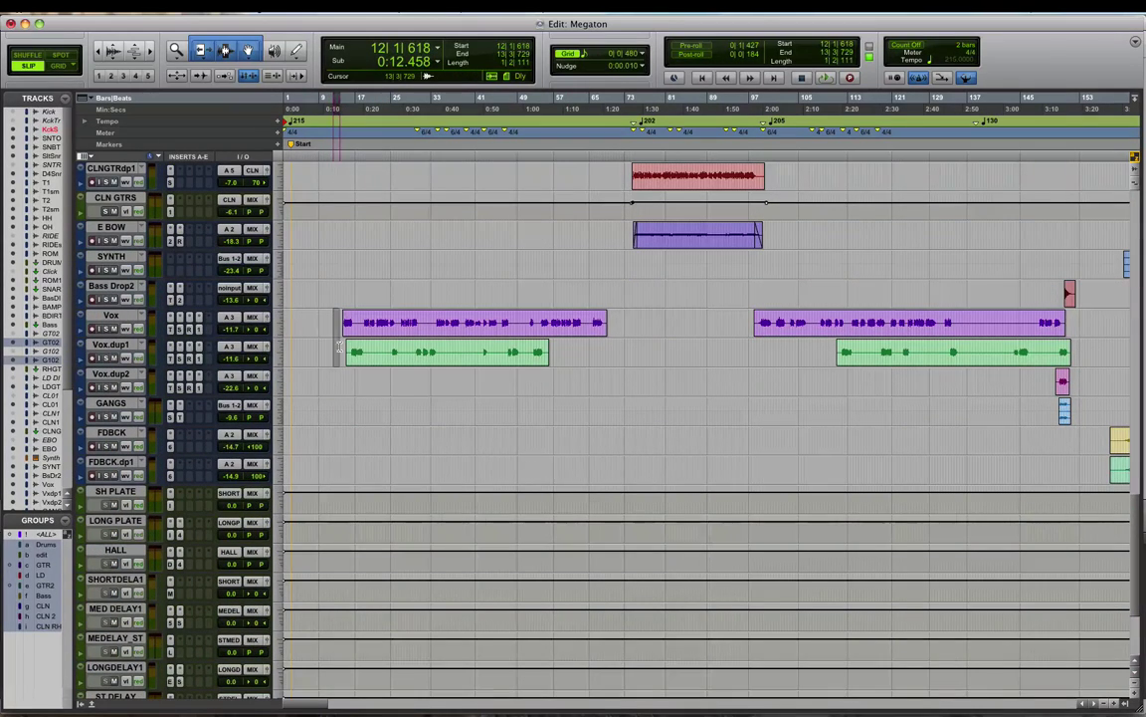
key(ctrl+Up)
Place the cursor at about bar 19 in the Vox clip and show the opening vocal phrases in closer detail.
click(371, 343)
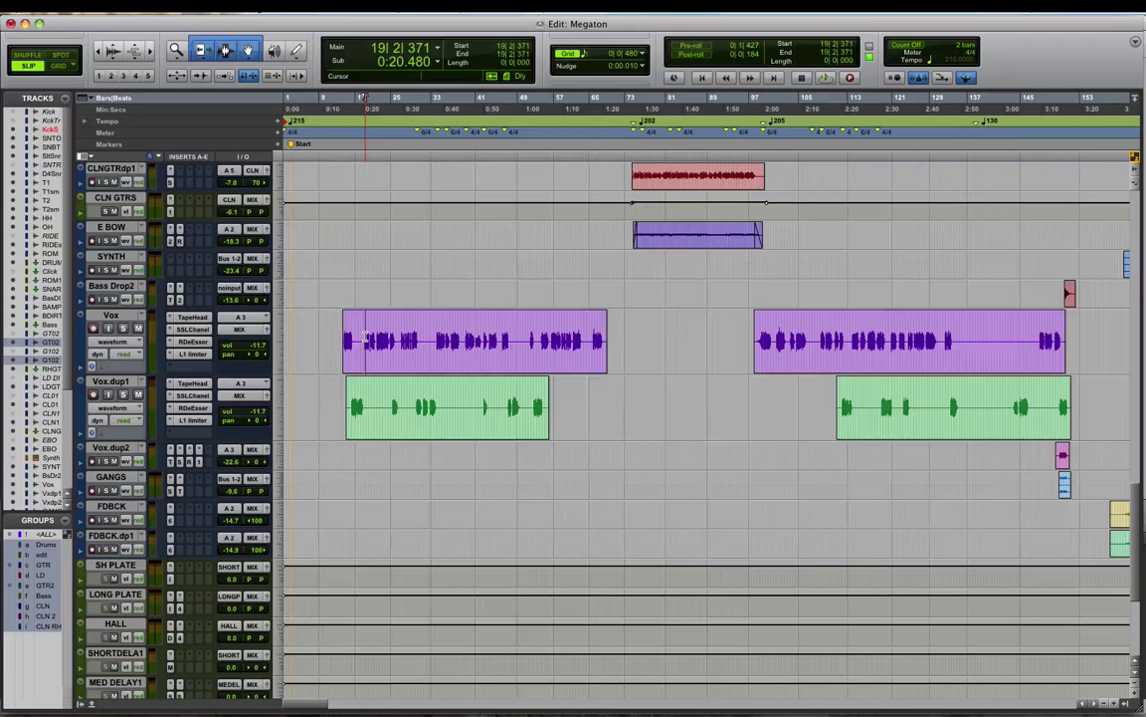
key(super+bracketright)
key(super+bracketright)
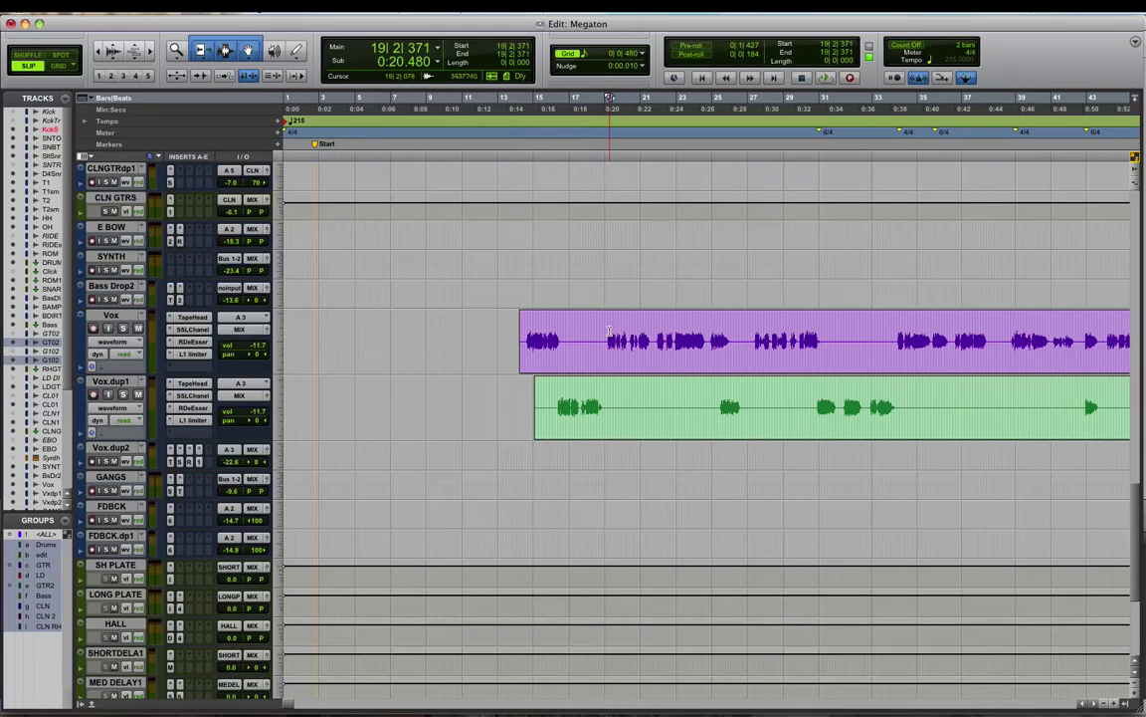
key(alt+Tab)
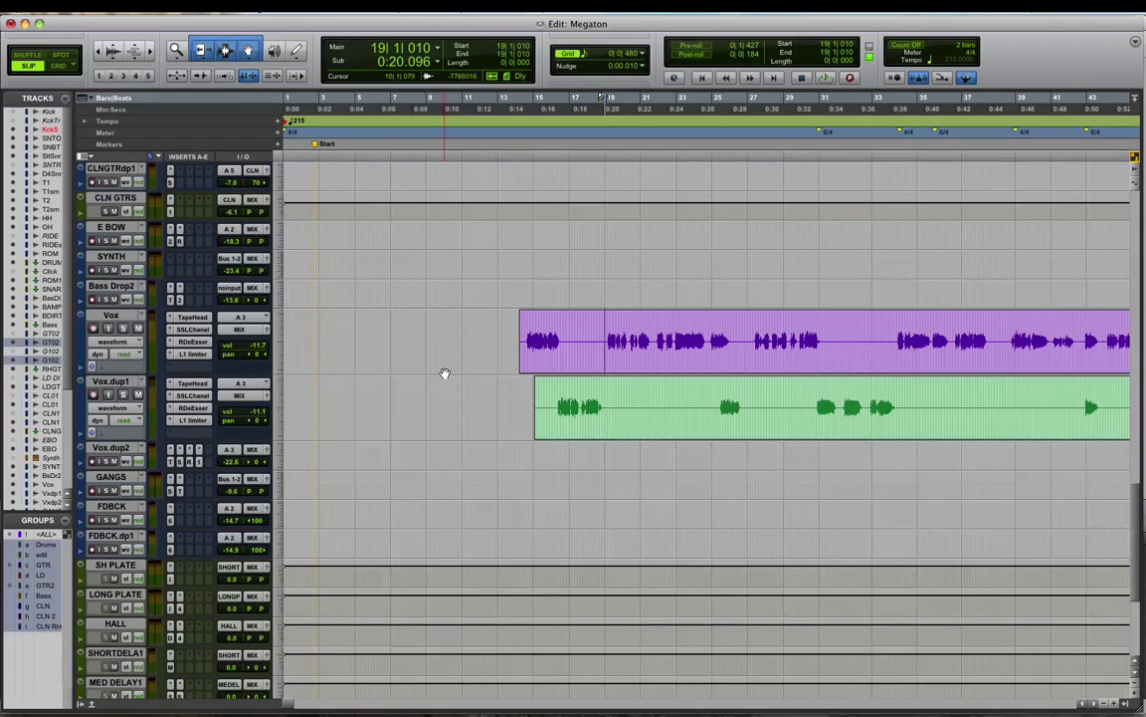
scroll(445, 373, right, 3)
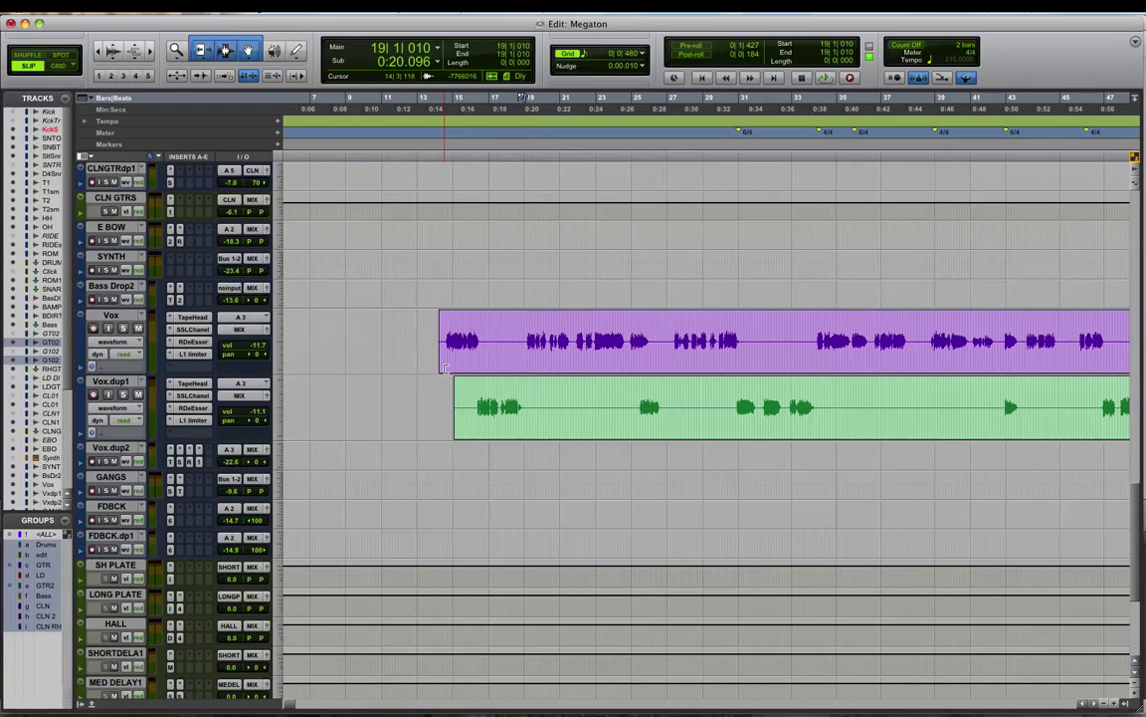
key(super+e)
click(525, 96)
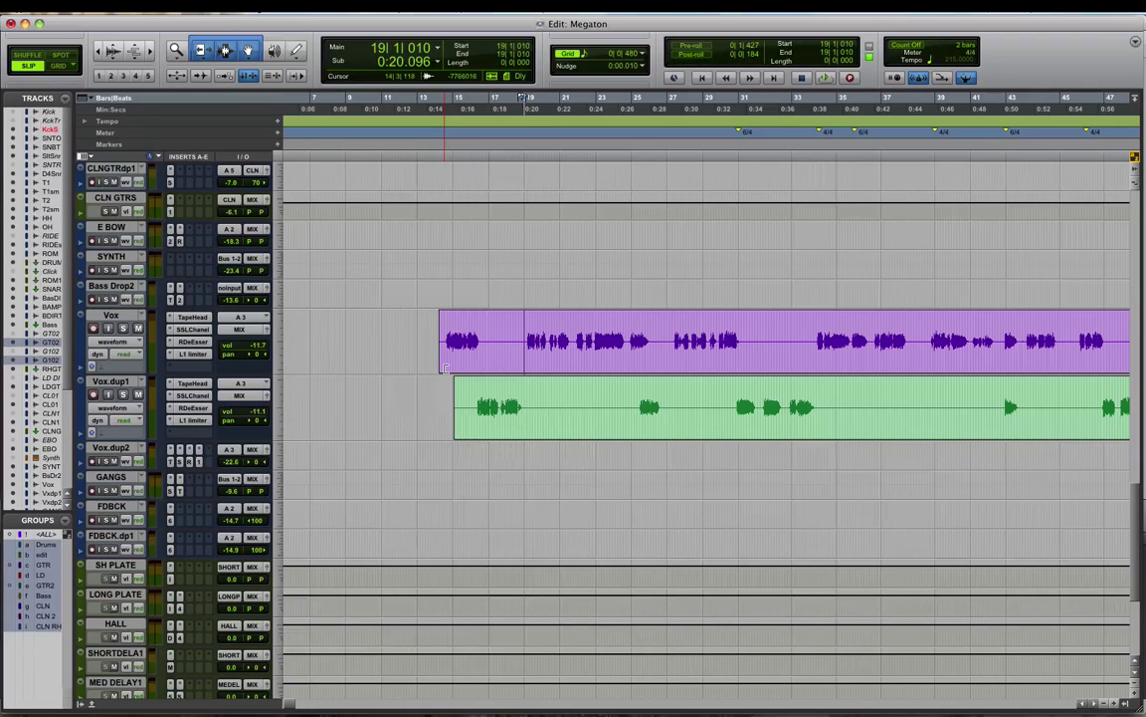
Review the Vox insert chain of TapeHead, SSLChannel, RDeEsser and L1 limiter, leaving the plug-in window closed.
click(191, 317)
click(192, 328)
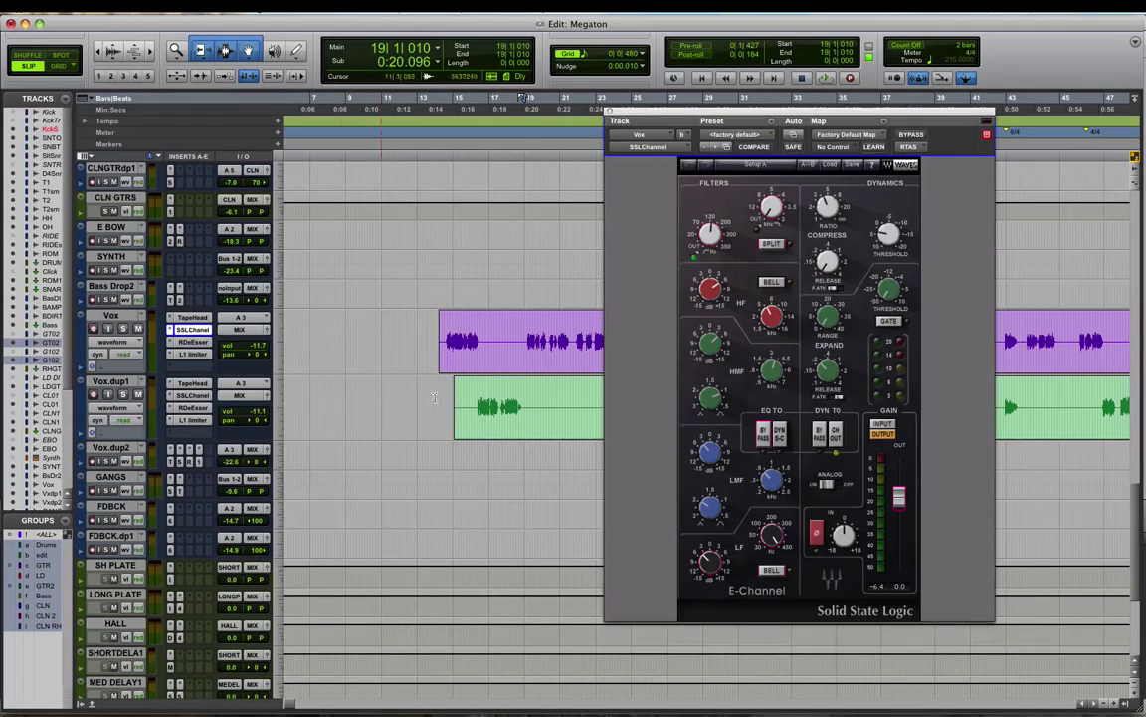
click(192, 341)
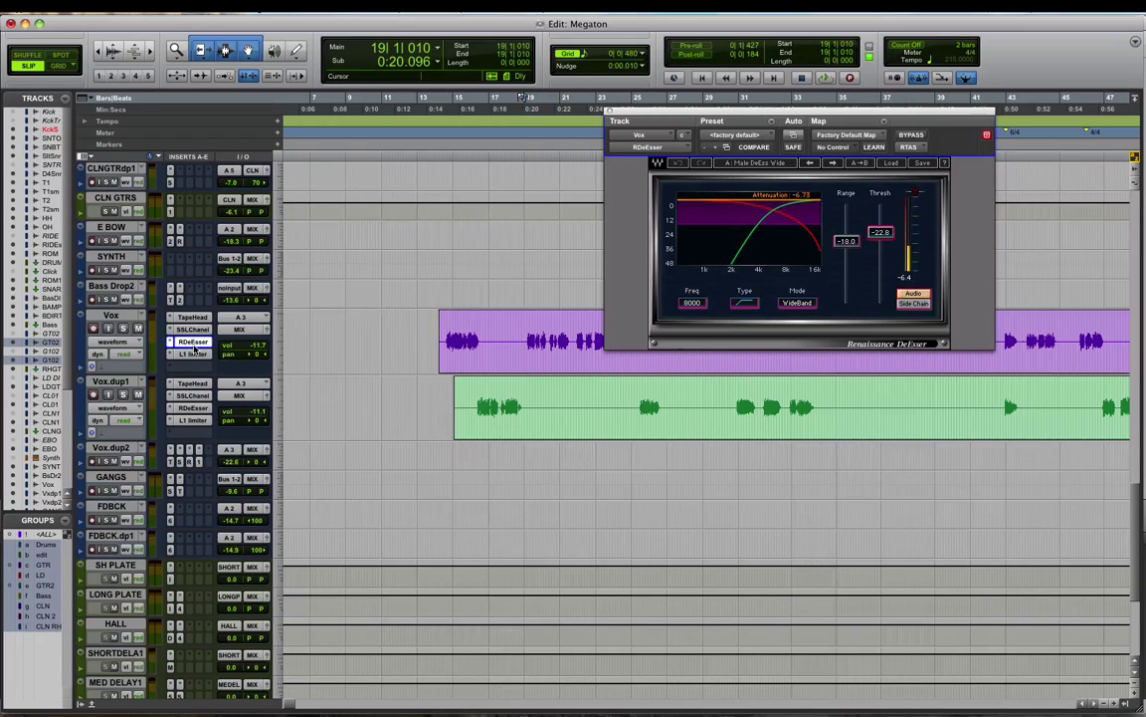
click(192, 353)
click(192, 353)
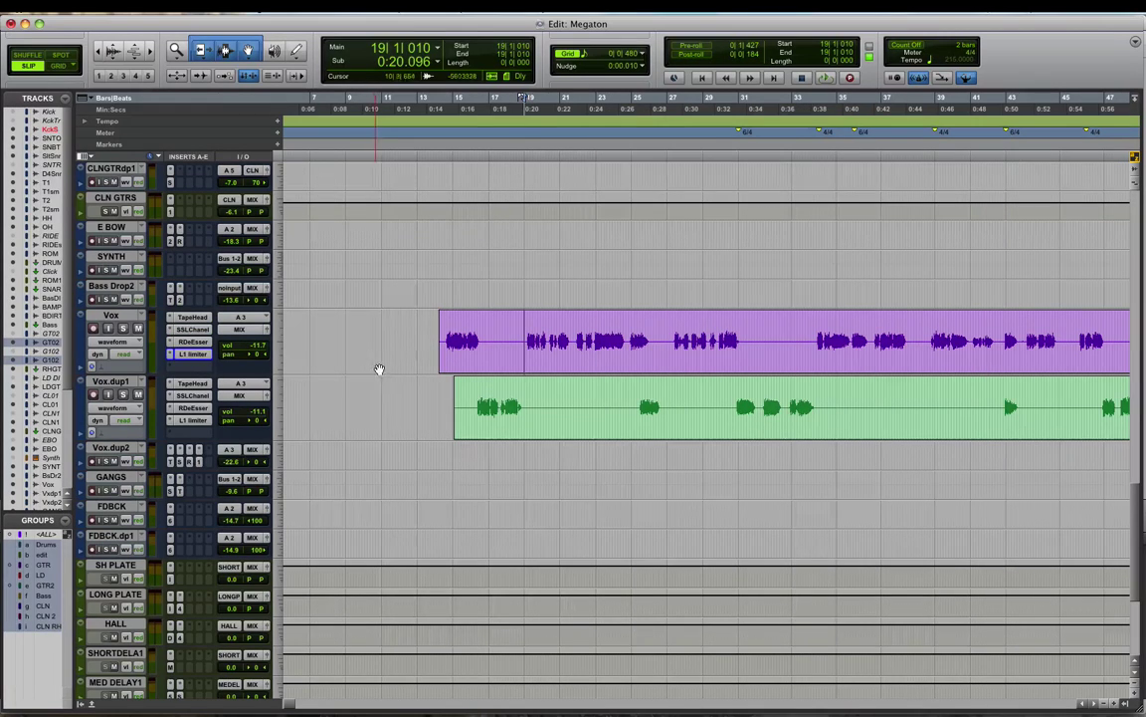
Play from about bar 14, then solo Vox and Vox.dup1 with their RDeEsser and L1 limiter inserts bypassed.
click(439, 327)
key(space)
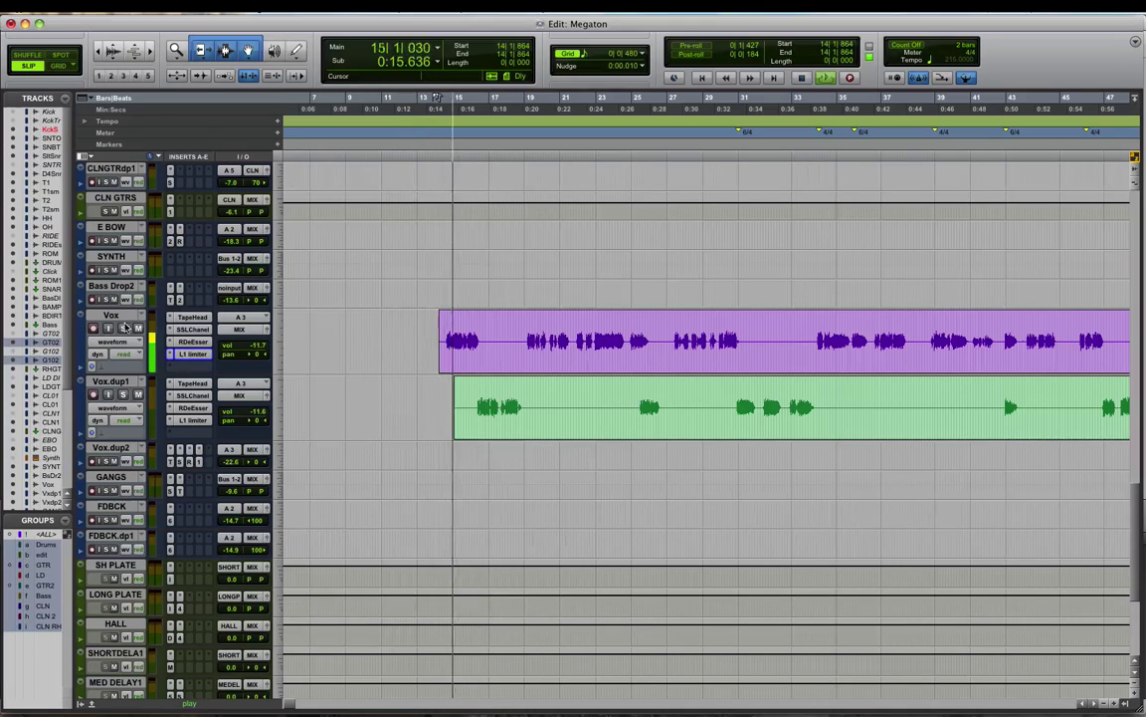
click(117, 316)
shift+click(117, 382)
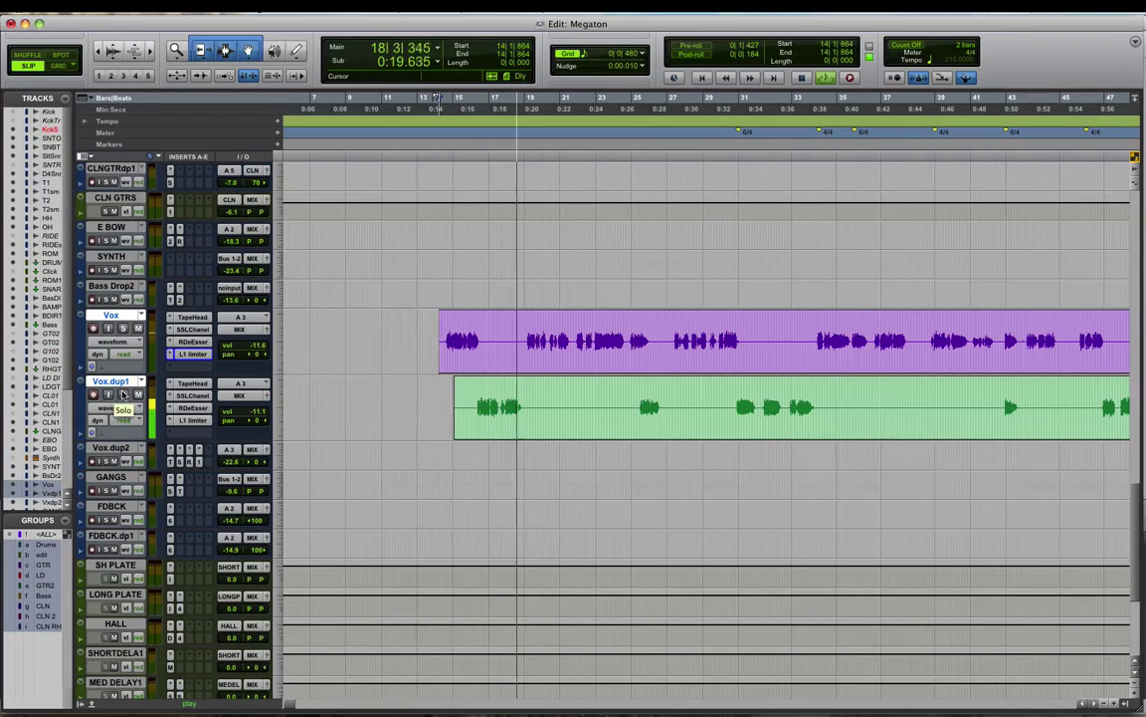
click(123, 395)
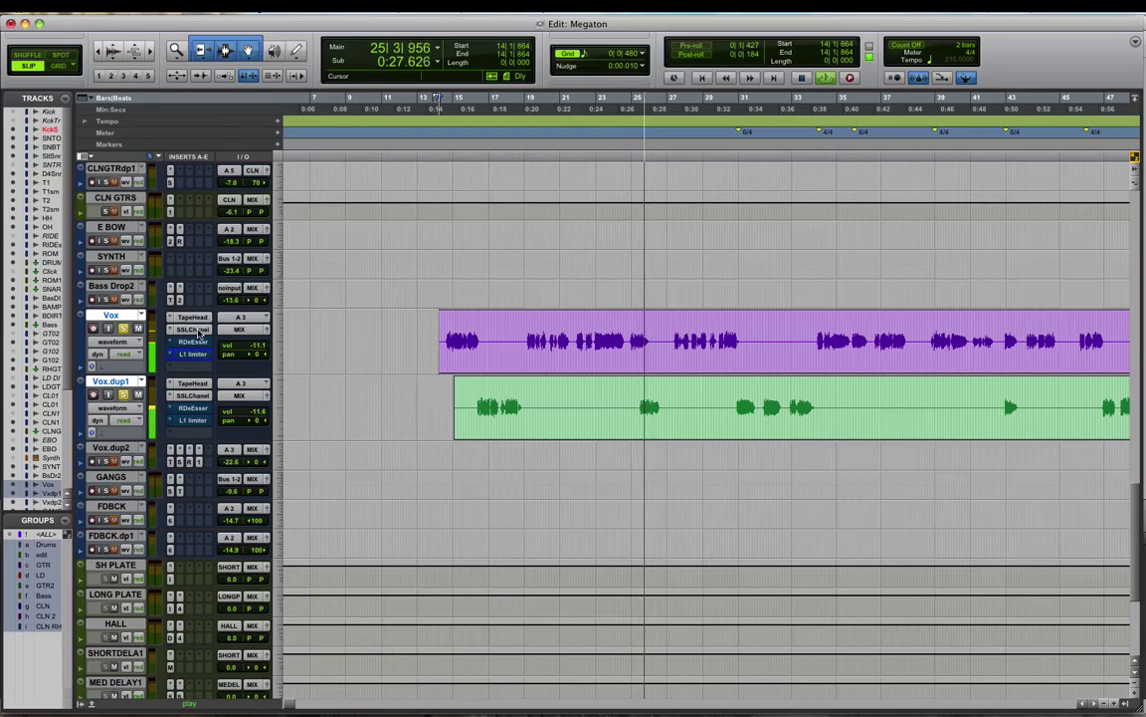
Open the Vox SSLChannel, play the vocals from about bar 19, and compare the plug-in bypassed and active, leaving it active.
click(194, 330)
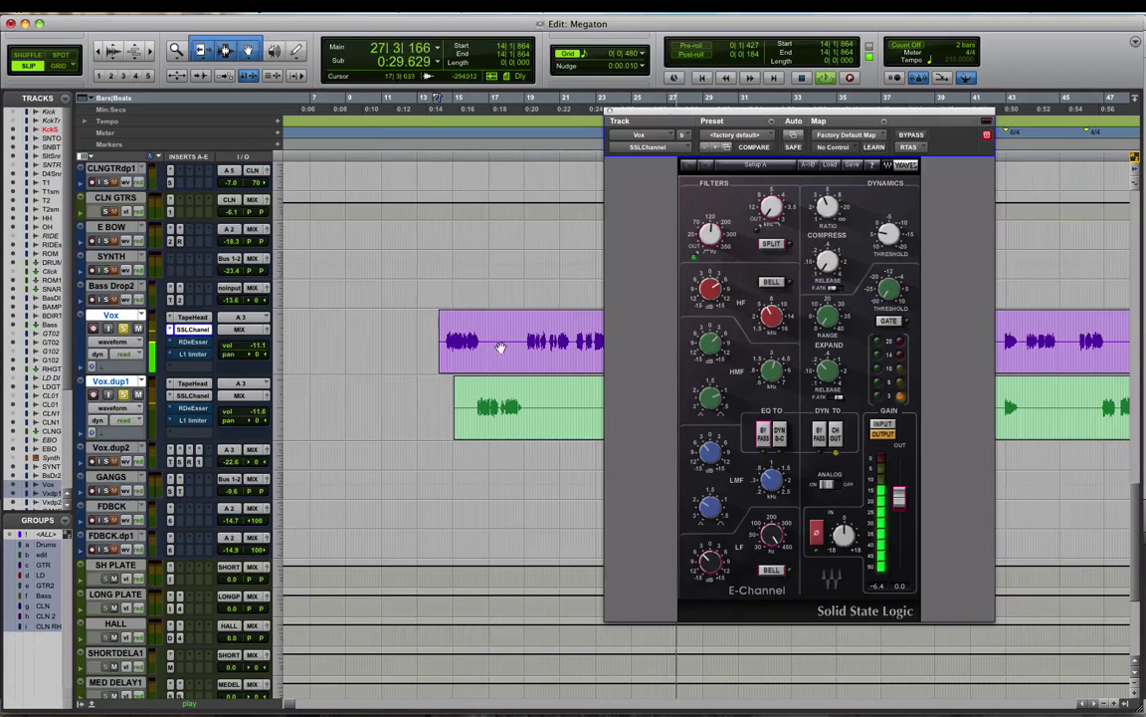
click(526, 326)
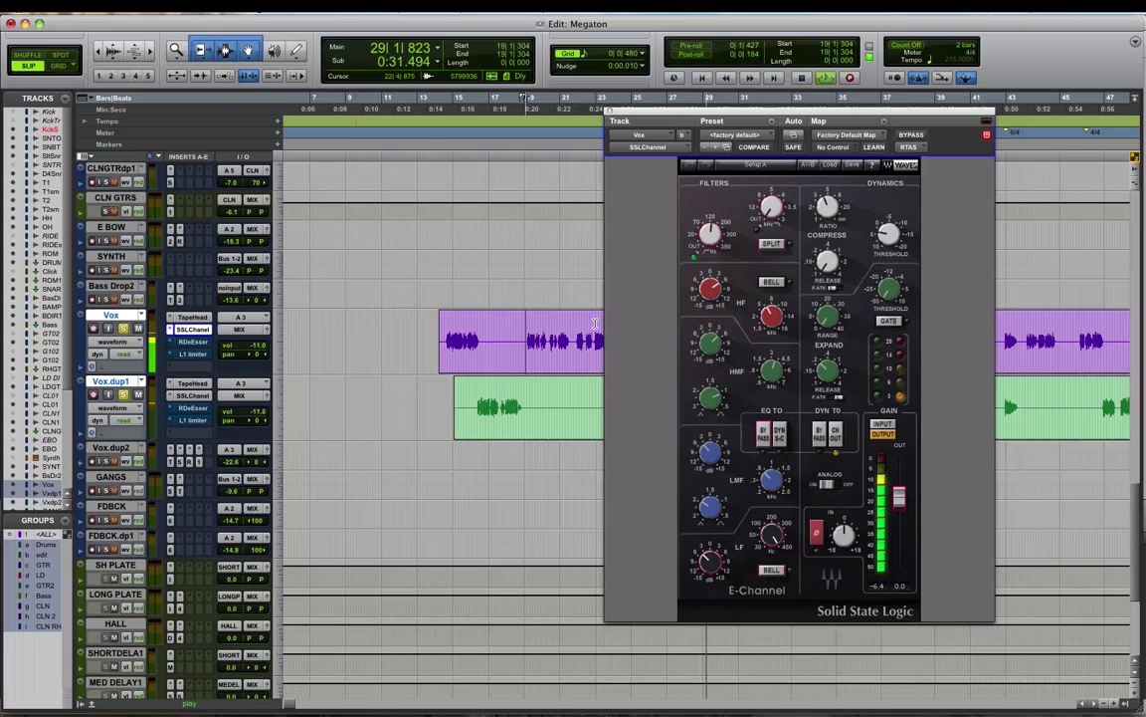
key(space)
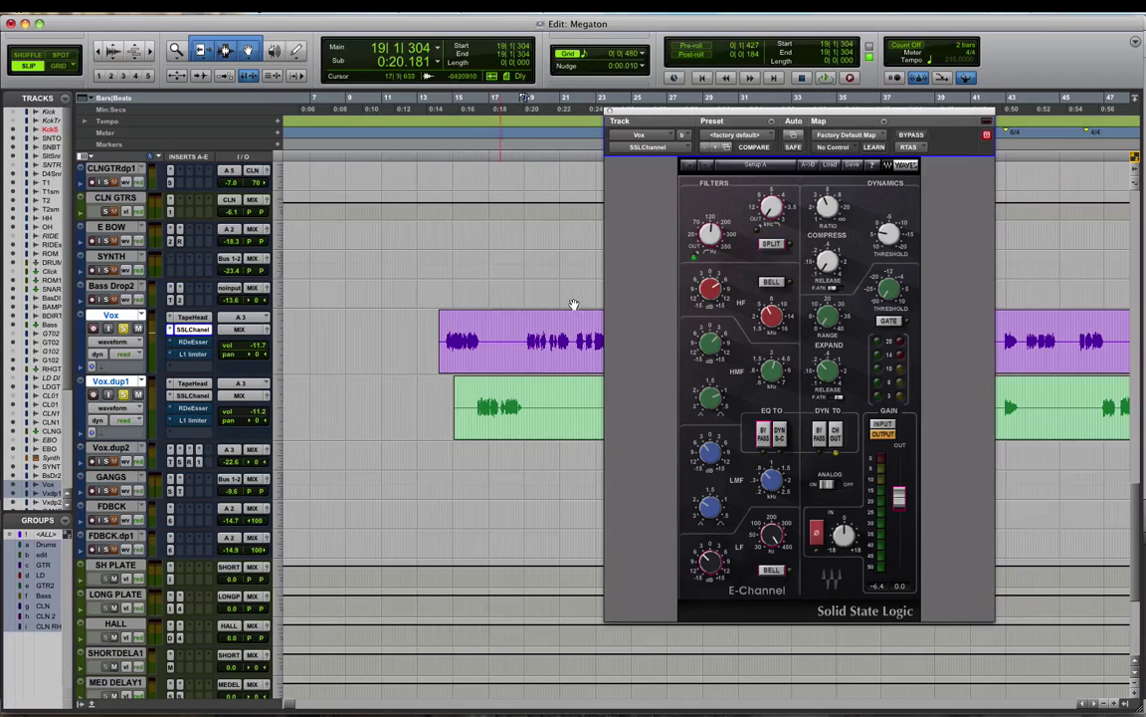
key(space)
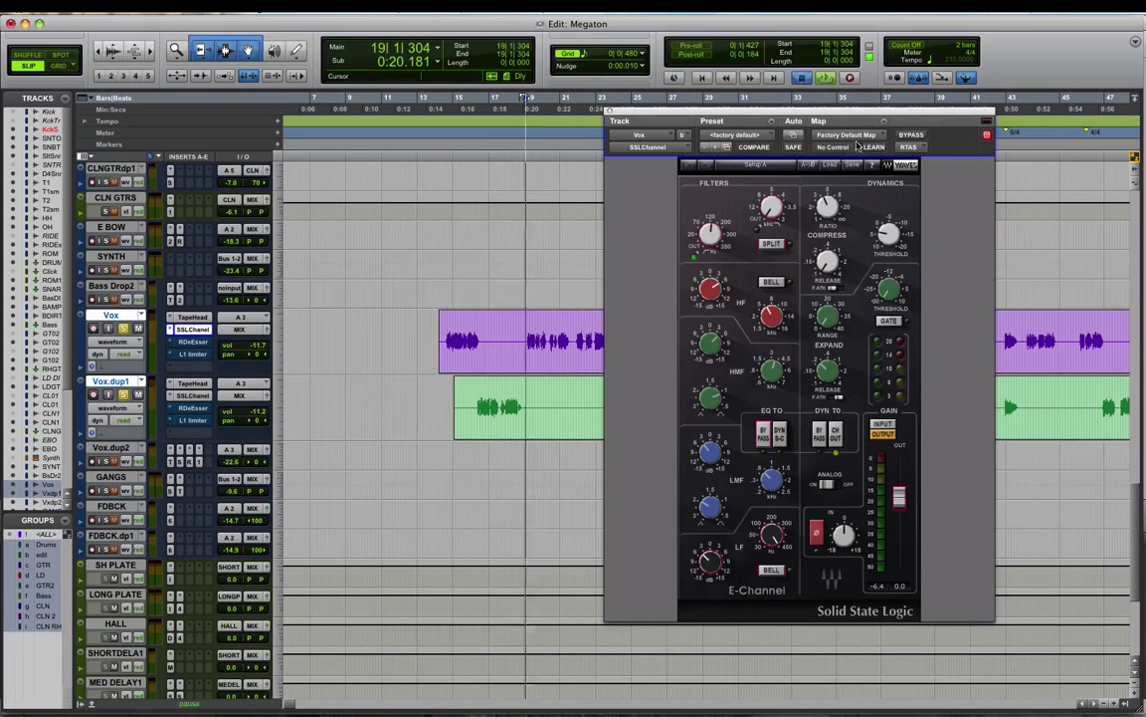
click(912, 136)
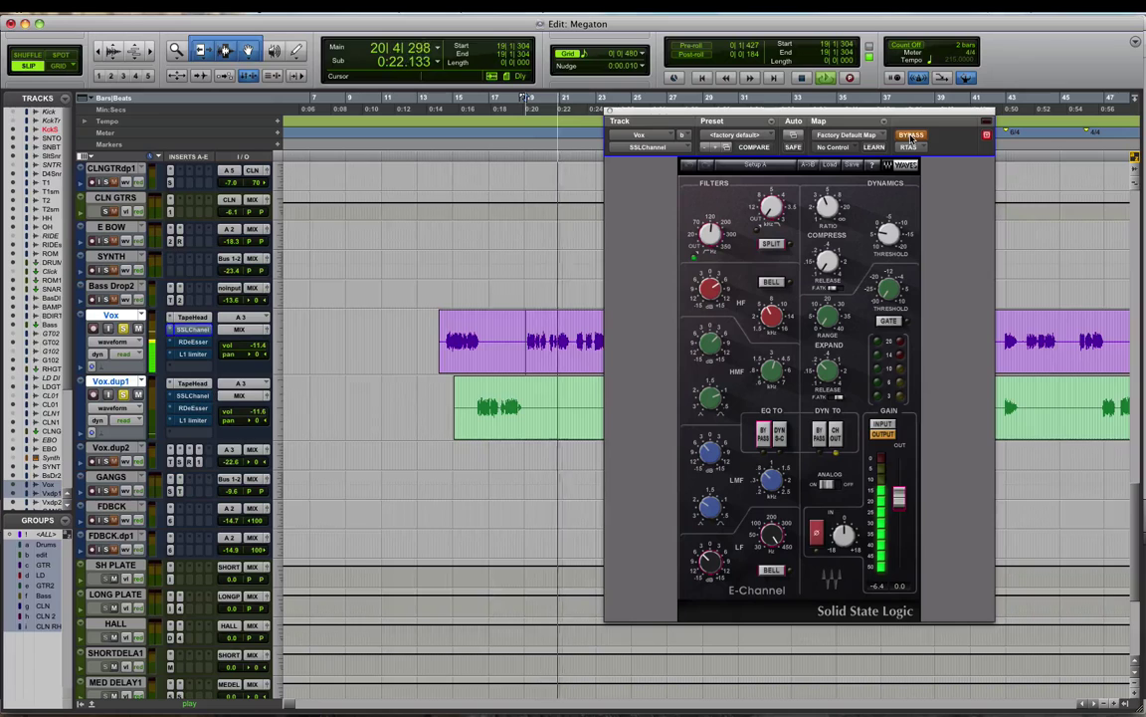
click(911, 137)
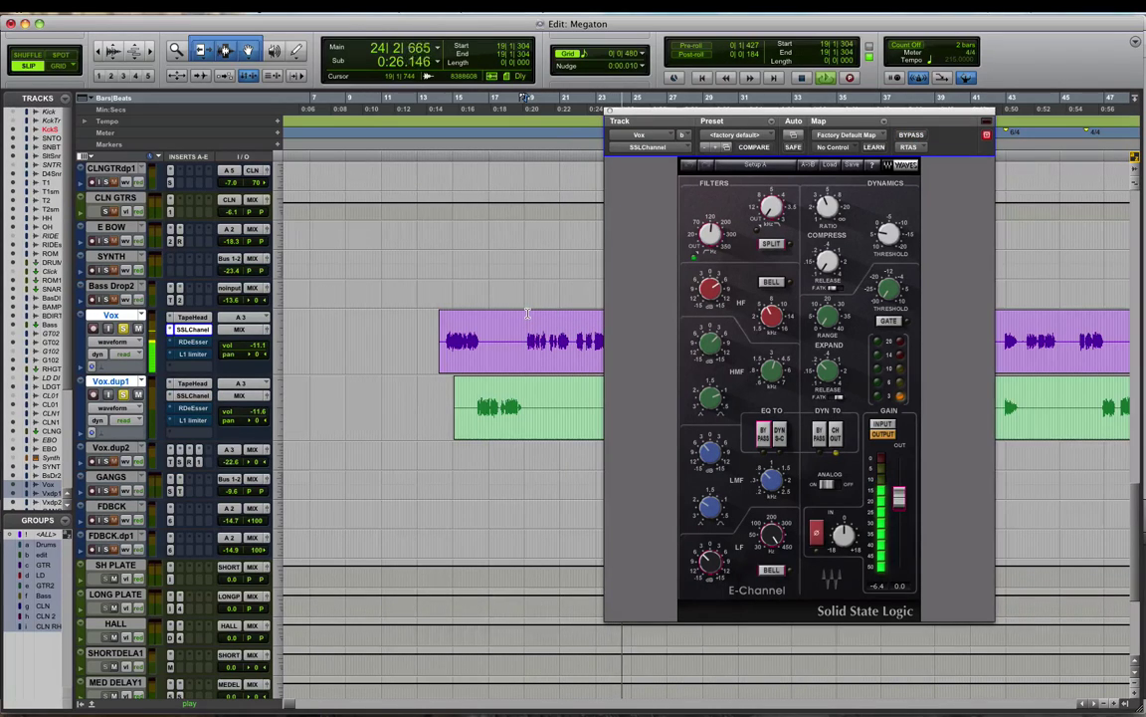
Replay the soloed vocals from about bar 19 through the active SSLChannel and stop playback.
key(space)
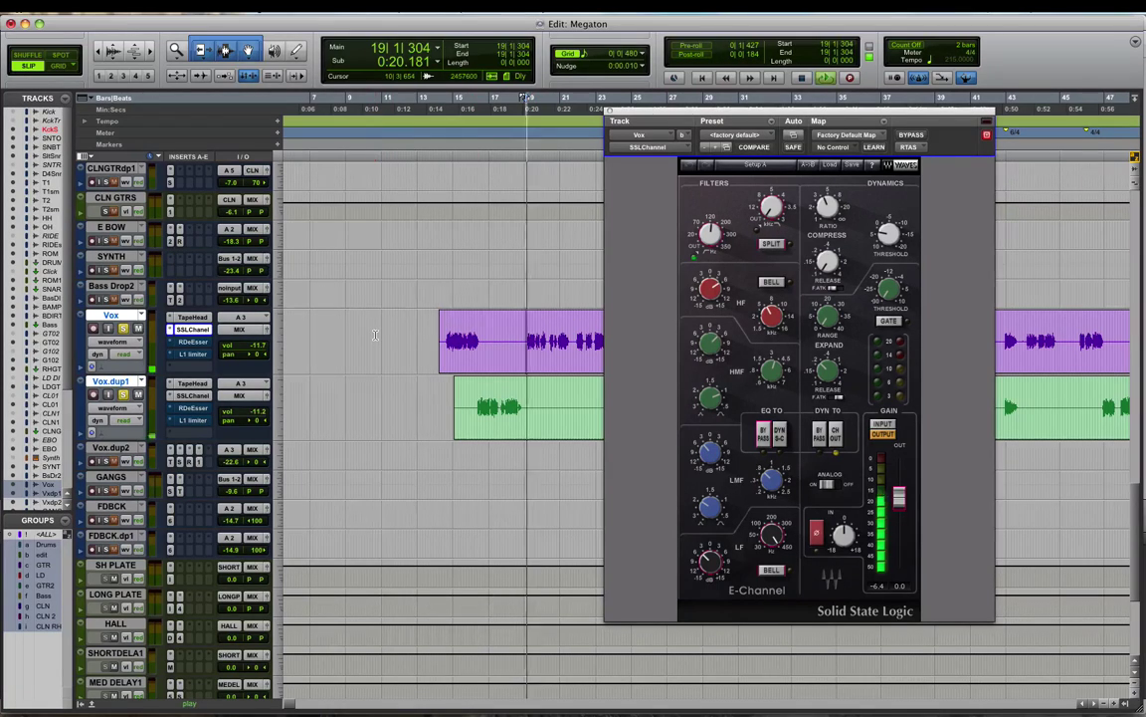
key(space)
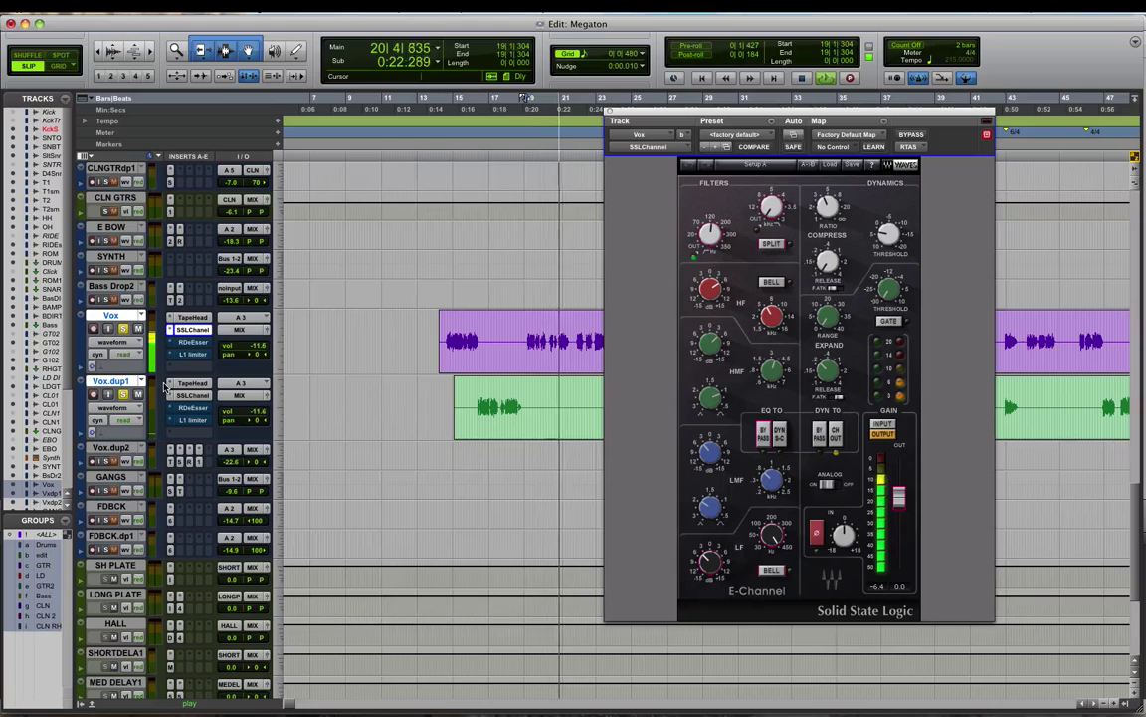
key(space)
Open the Vox RDeEsser and play the vocals from about bar 19 with the de-essers active on both tracks.
click(202, 343)
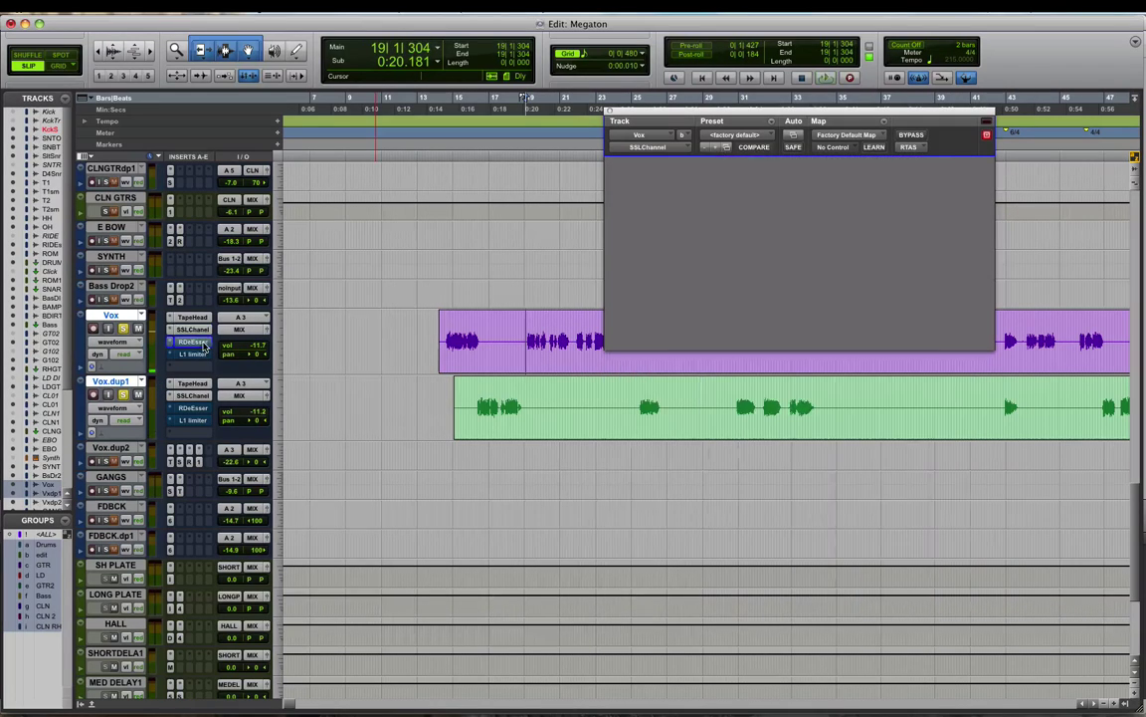
key(space)
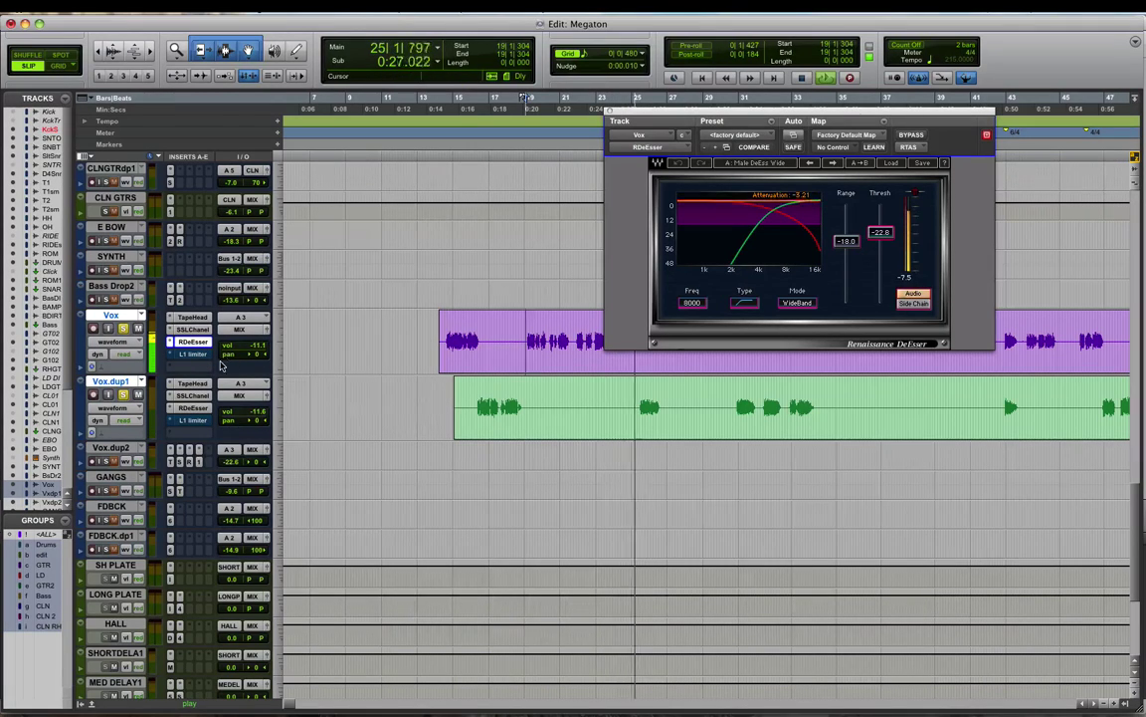
key(space)
Audition the vocals with the L1 limiters active, close the limiter window, unsolo both vocal tracks and stop playback.
click(193, 354)
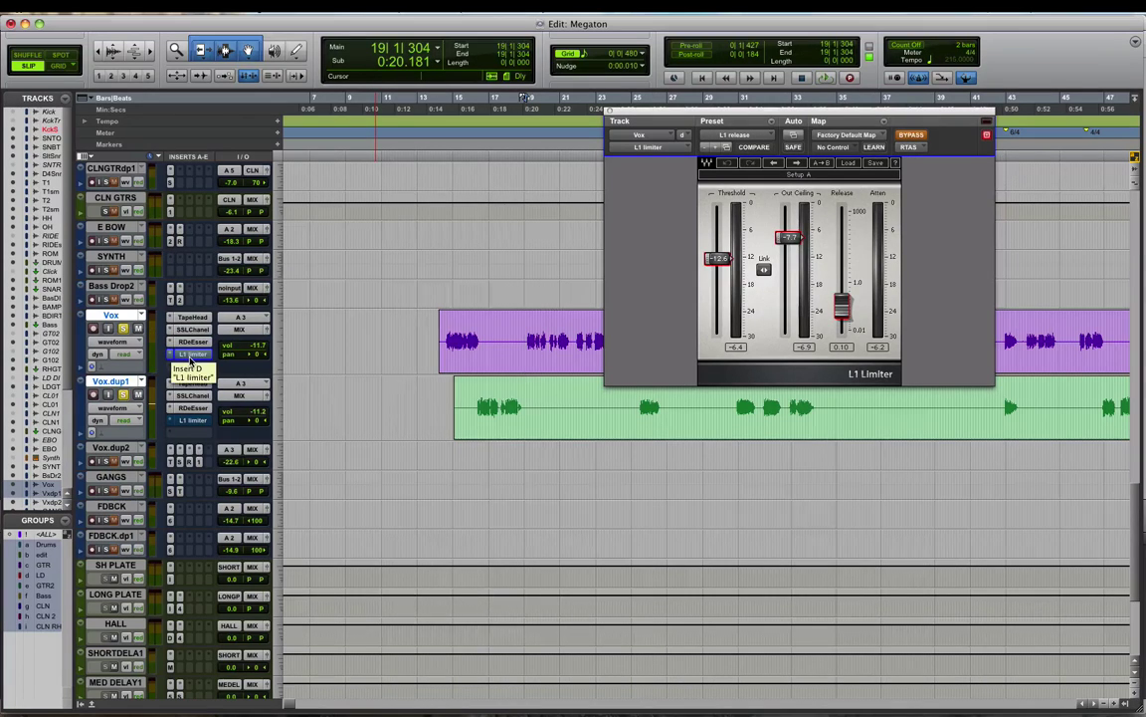
key(space)
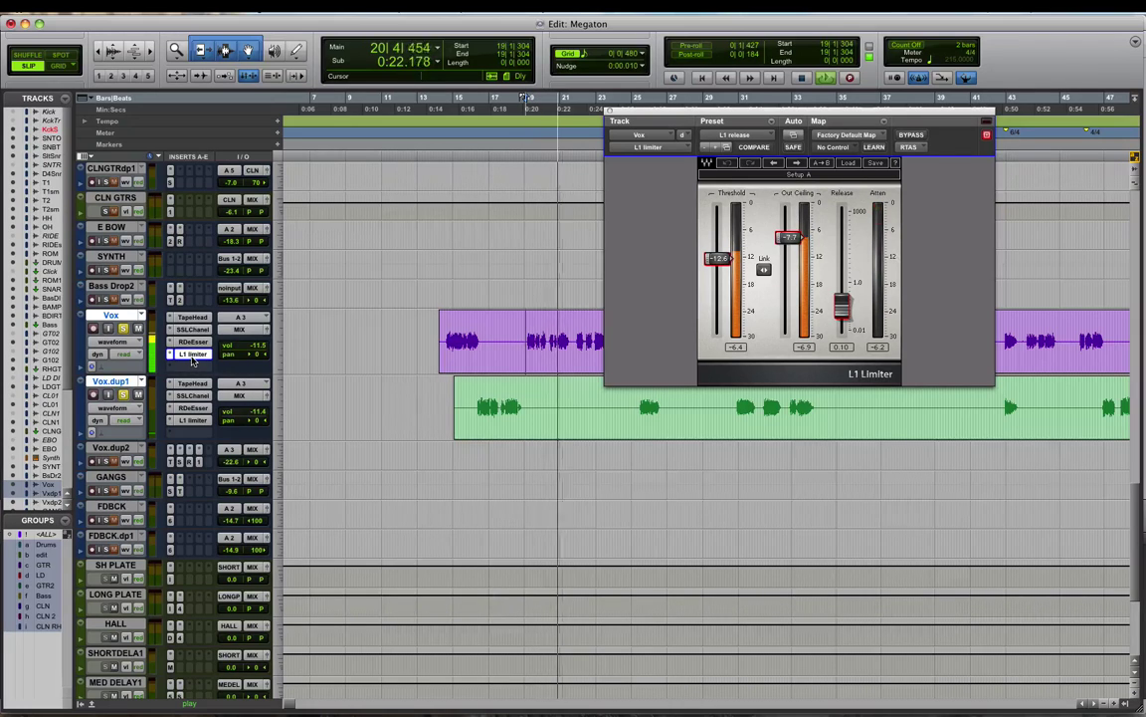
click(193, 354)
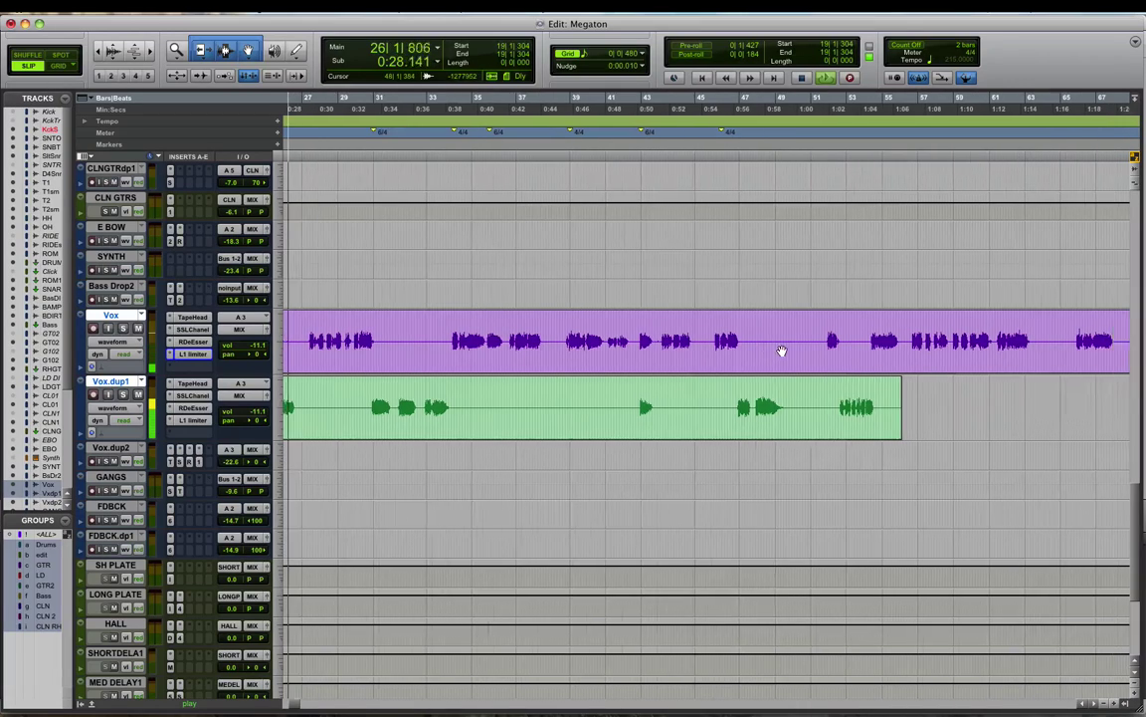
key(space)
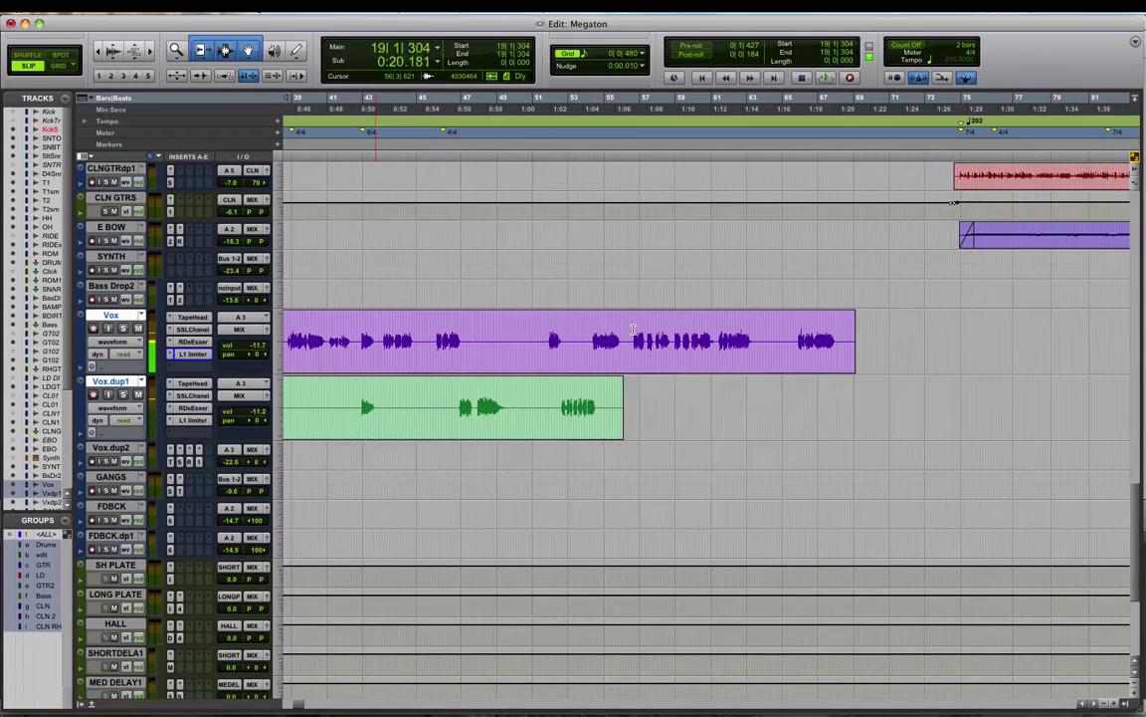
Play the song from about bar 56, switch to the Mix window and solo the Vox track.
click(639, 331)
key(space)
key(super+equal)
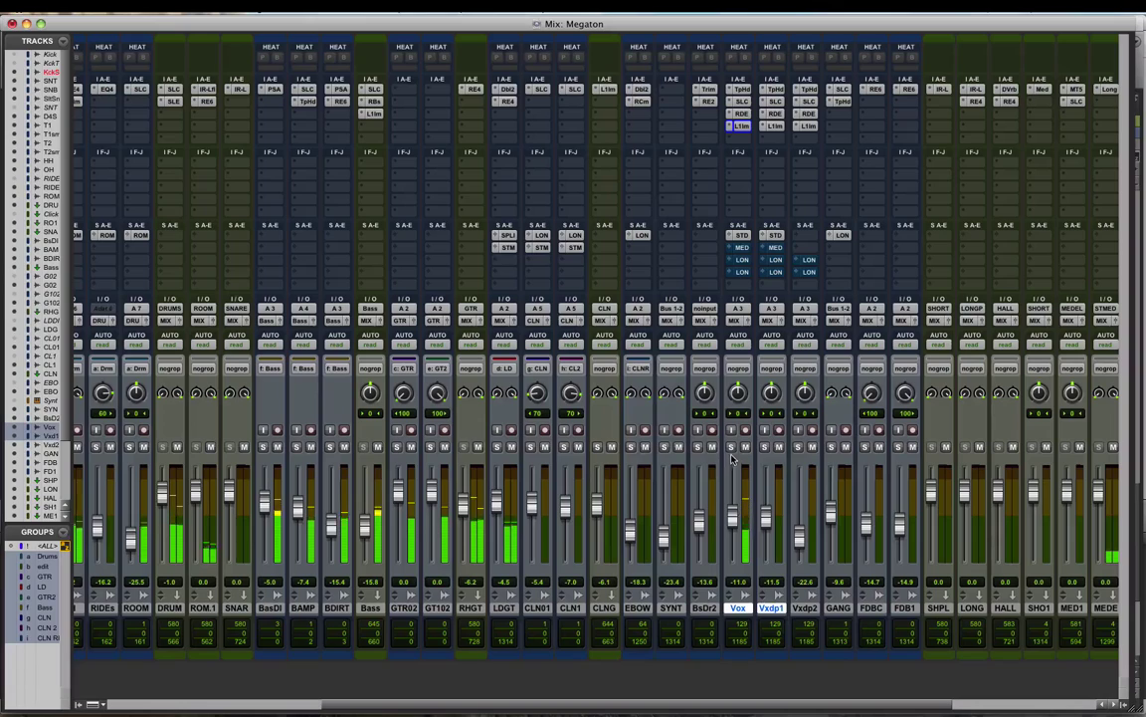
scroll(745, 468, right, 3)
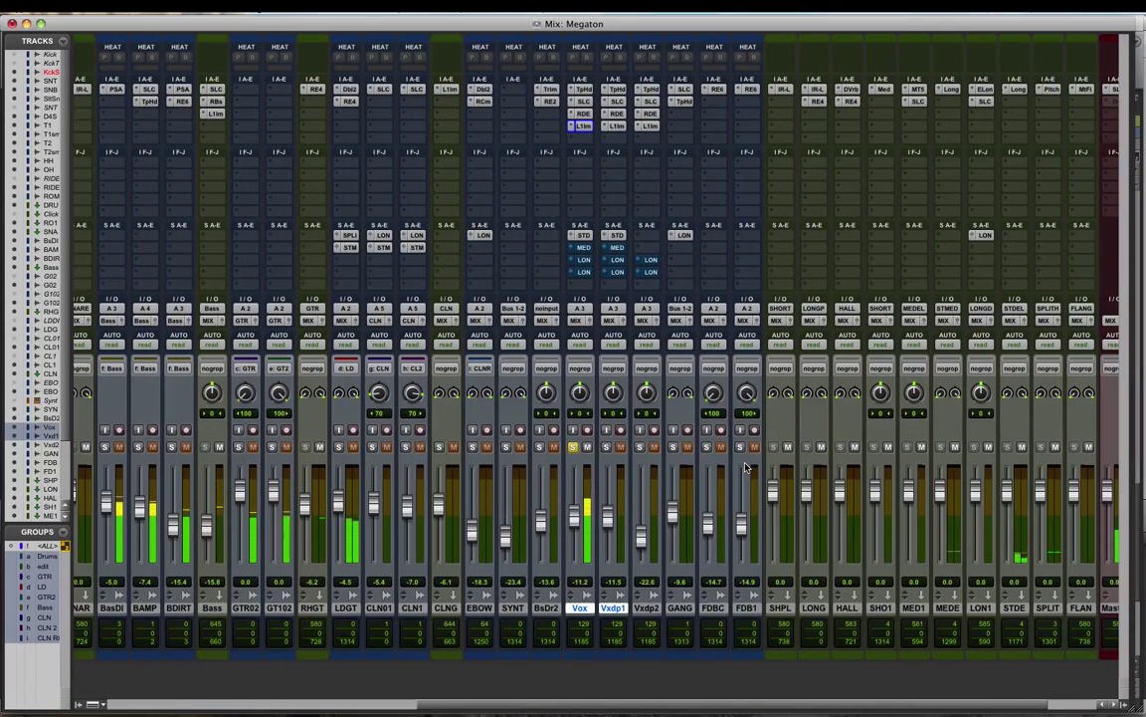
Examine the Long Delay II settings on the ST DELAY track and close the plug-in window.
scroll(745, 467, right, 1)
scroll(746, 468, right, 2)
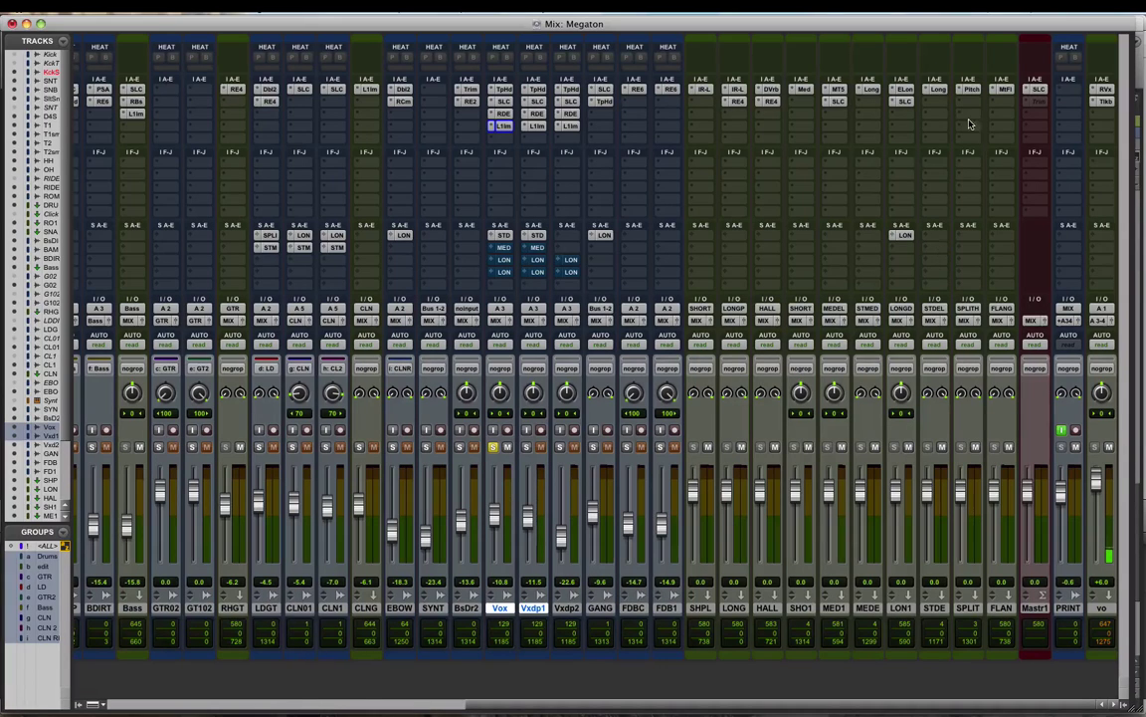
click(938, 89)
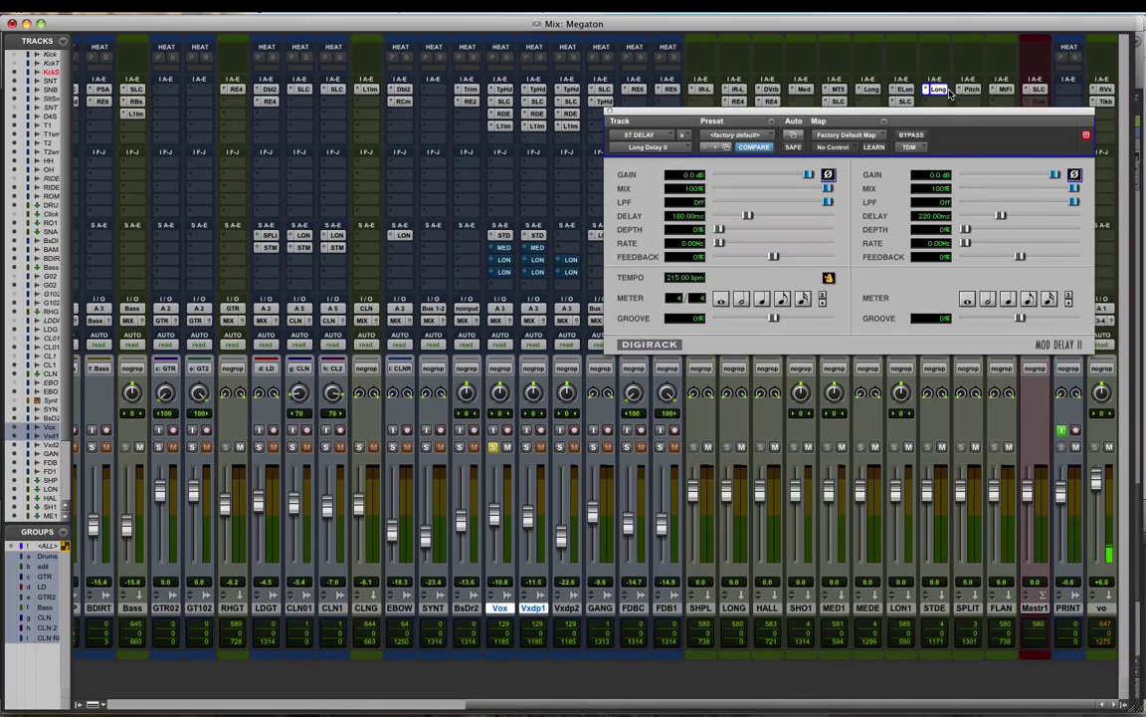
click(941, 90)
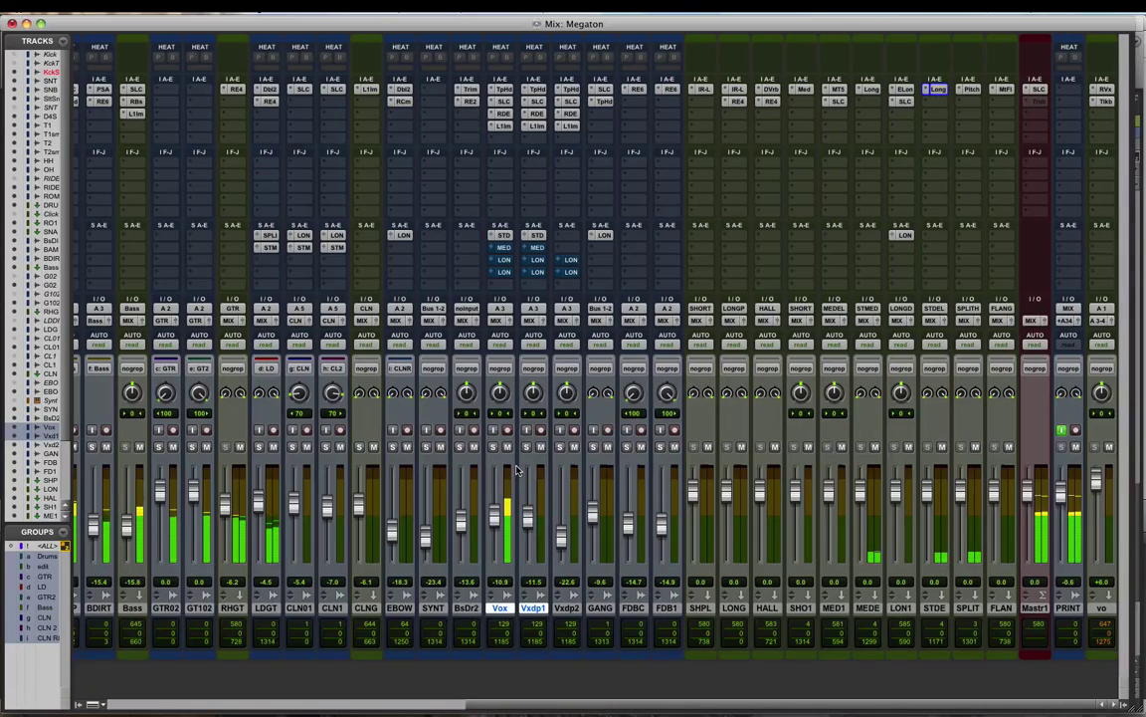
Return to the Edit window, look over the drum, bass and guitar tracks across the song, and stop playback.
key(super+equal)
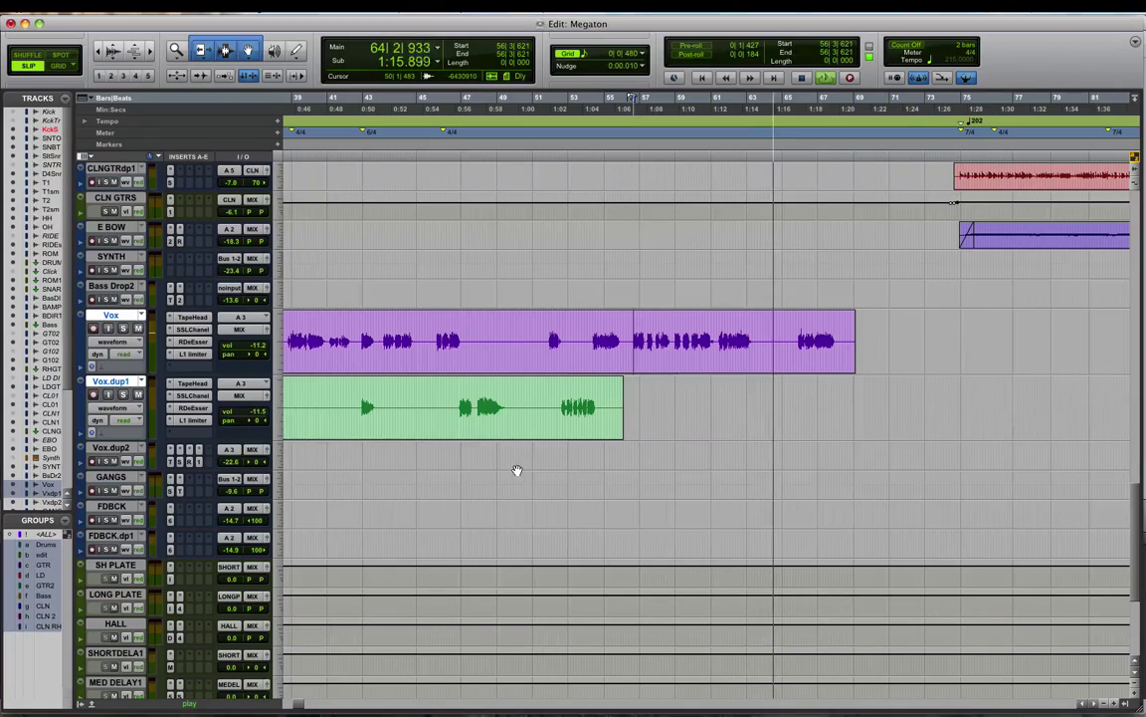
key(r)
key(r)
scroll(466, 461, up, 10)
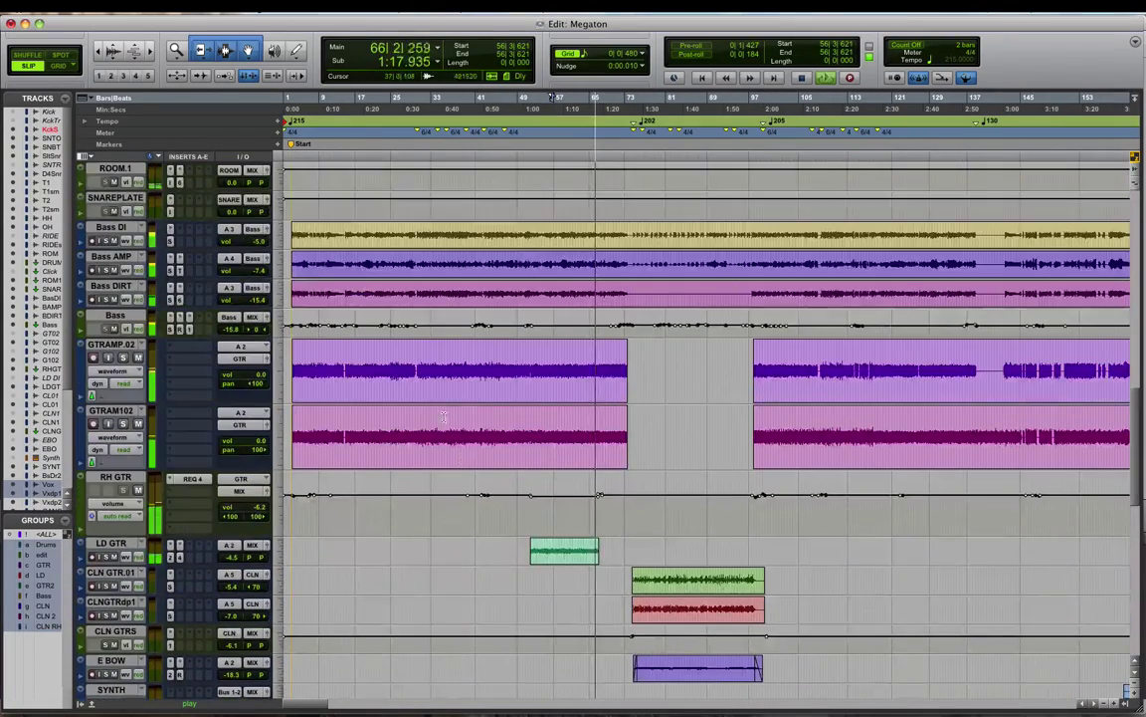
scroll(437, 412, up, 3)
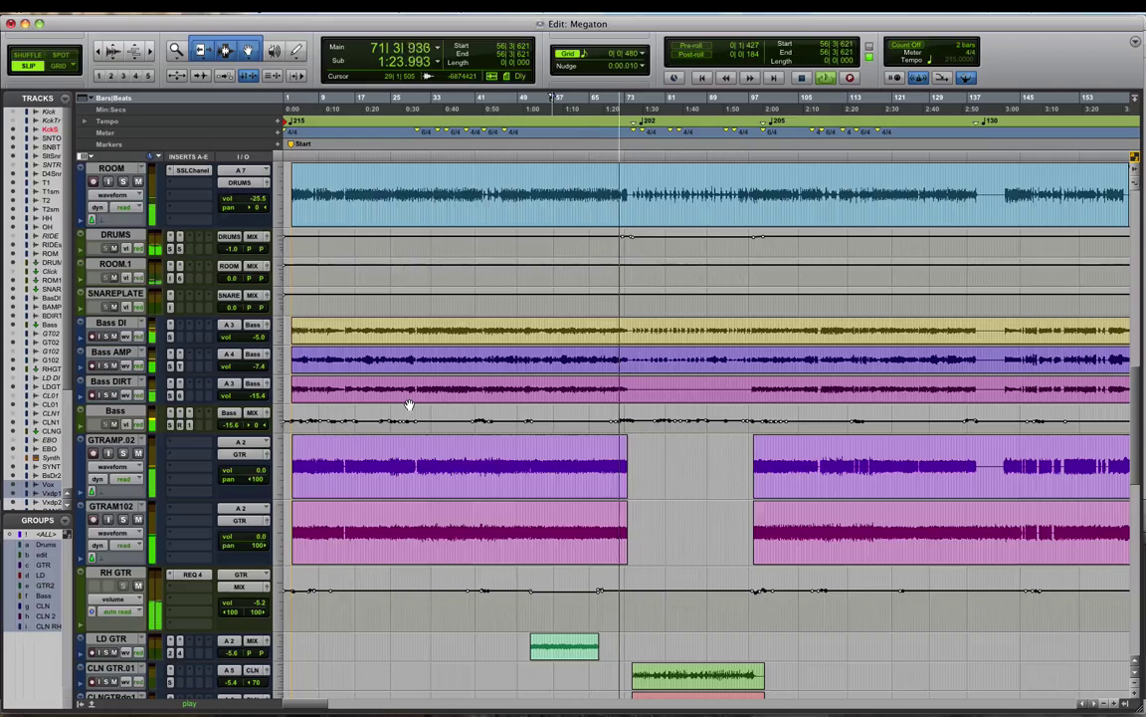
key(space)
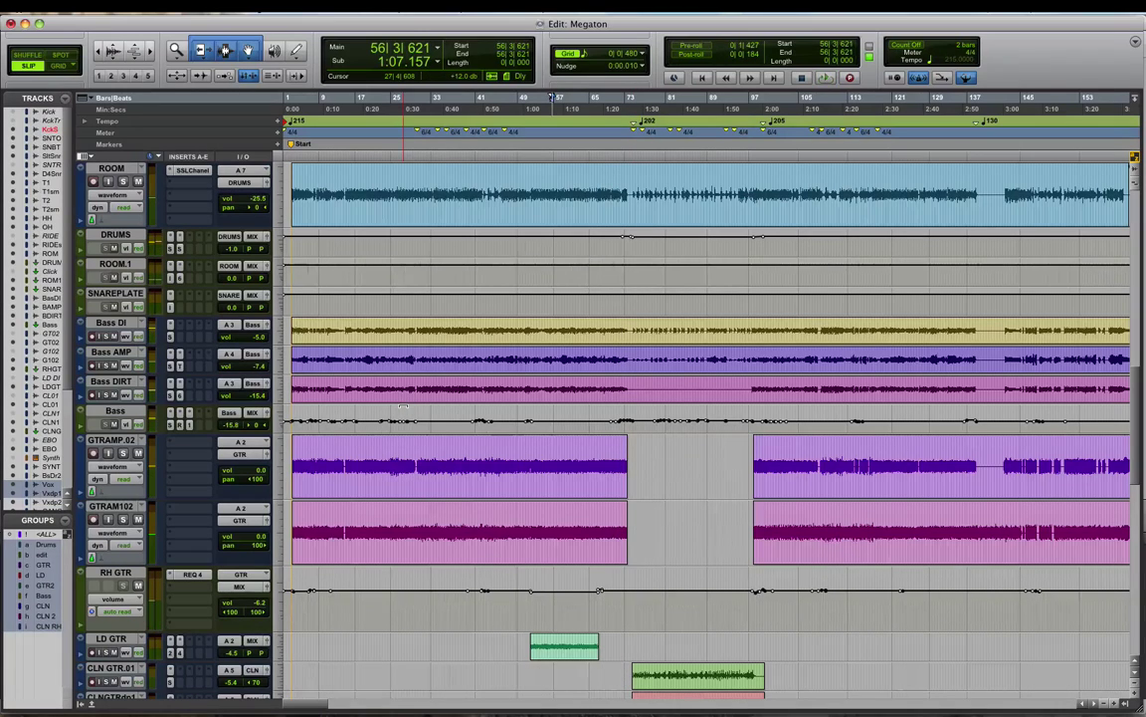